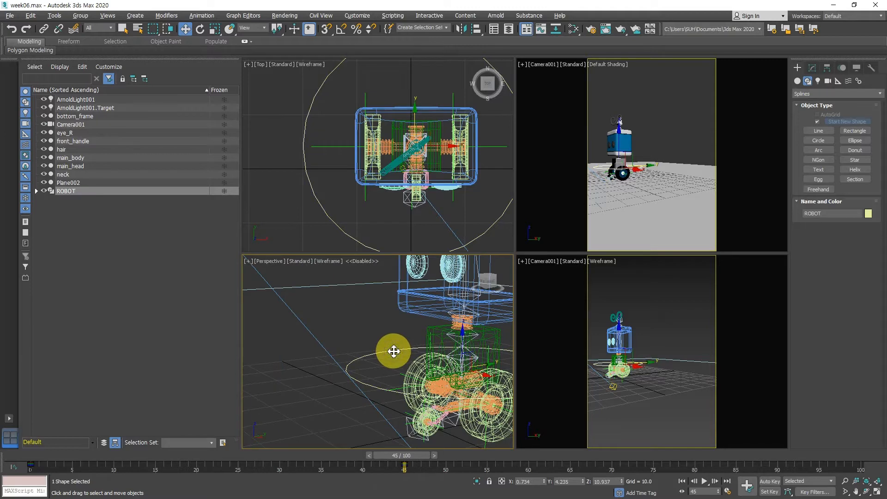
Step: Scrub the timeline back to frame 0 while examining the robot's wheels and movement in the perspective view
scroll(394, 351, "down", 5)
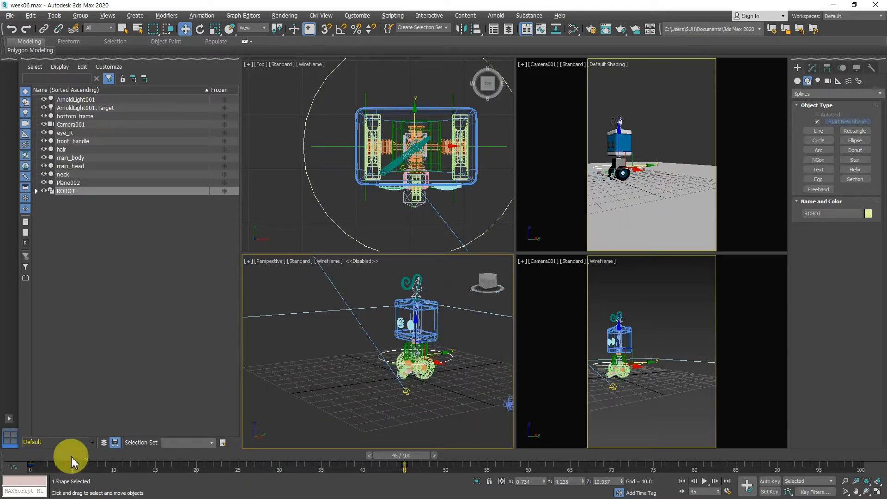
left_click_drag(386, 457, 362, 468)
key("w")
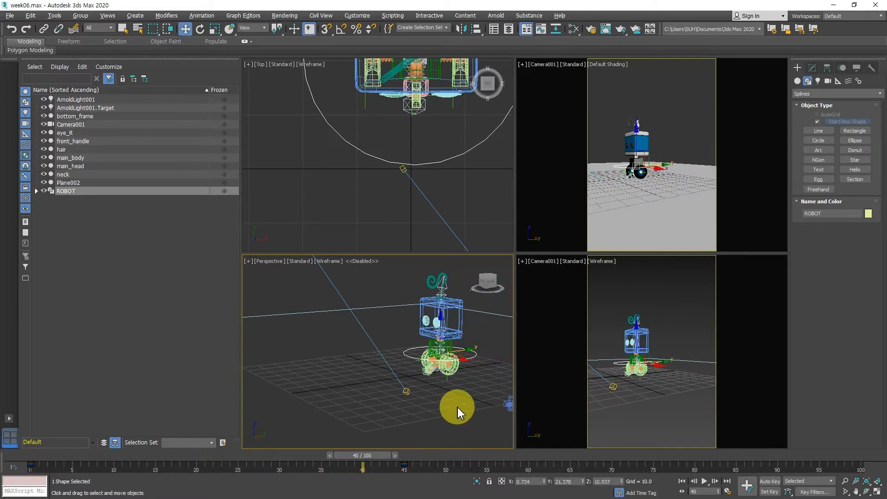
middle_click_drag(459, 406, 446, 368, "alt")
scroll(432, 331, "up", 6)
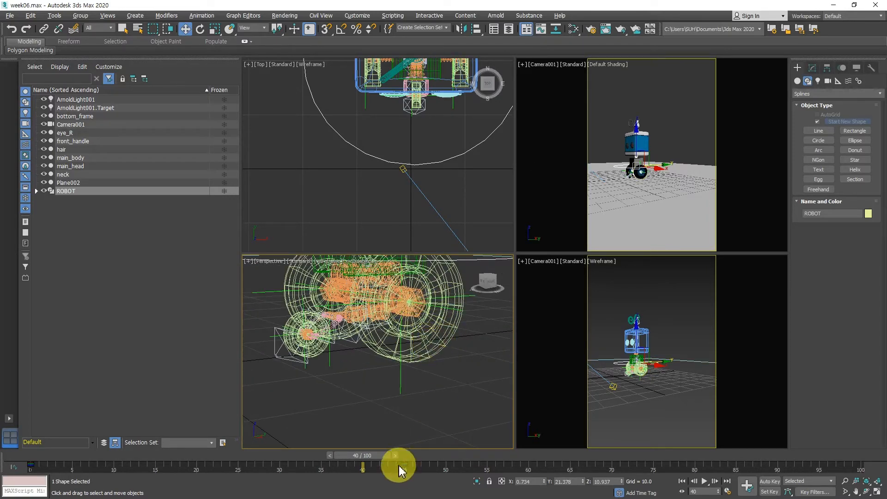
left_click_drag(382, 462, 2, 467)
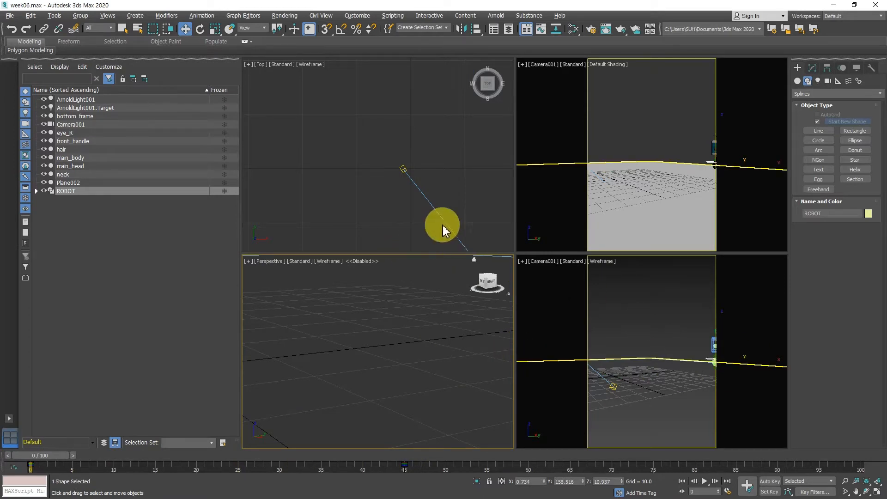
Step: Move Camera001 along Y in the top view to Y about 25.5 to frame the robot at frame 0
middle_click_drag(436, 199, 341, 143)
scroll(438, 192, "down", 7)
middle_click_drag(466, 219, 434, 222)
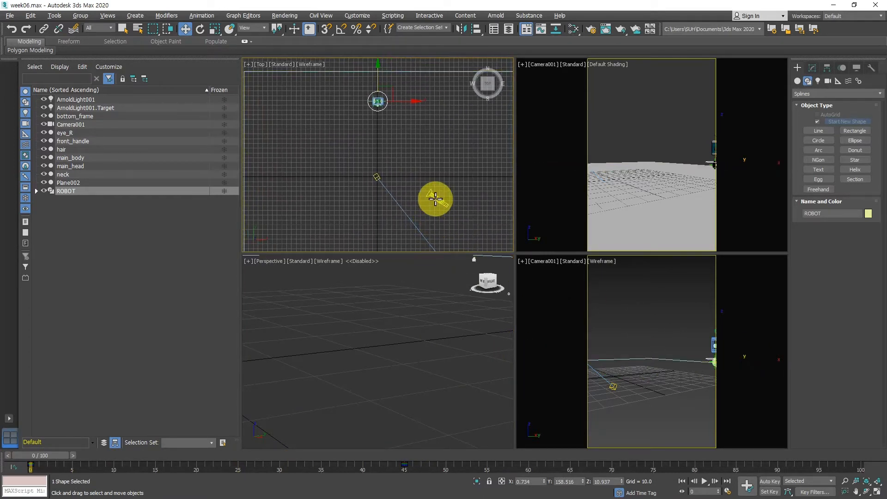
left_click(436, 199)
left_click_drag(440, 172, 444, 135)
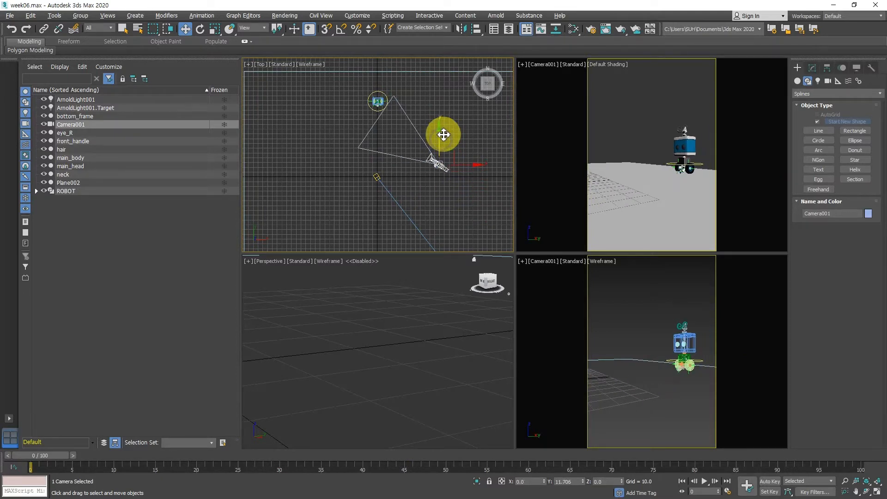
Step: Turn on Set Key mode and key Camera001's position at frames 0 and 20
left_click(765, 483)
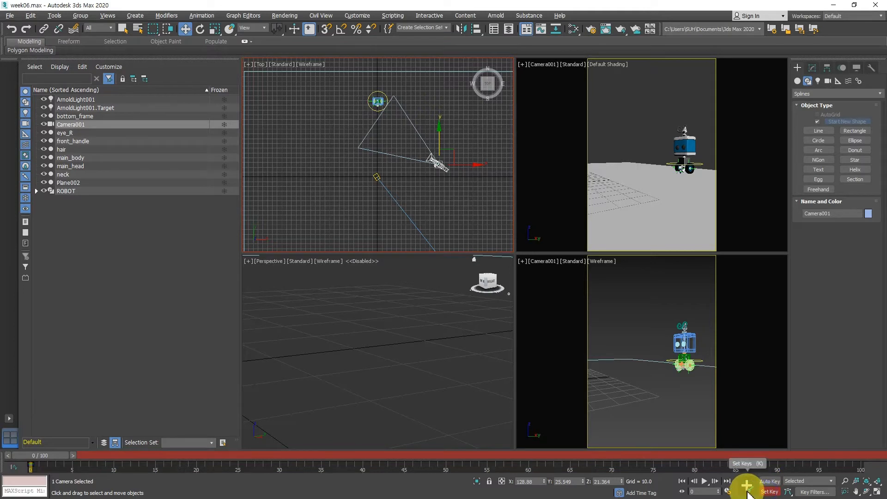
left_click_drag(55, 458, 197, 474)
key("w")
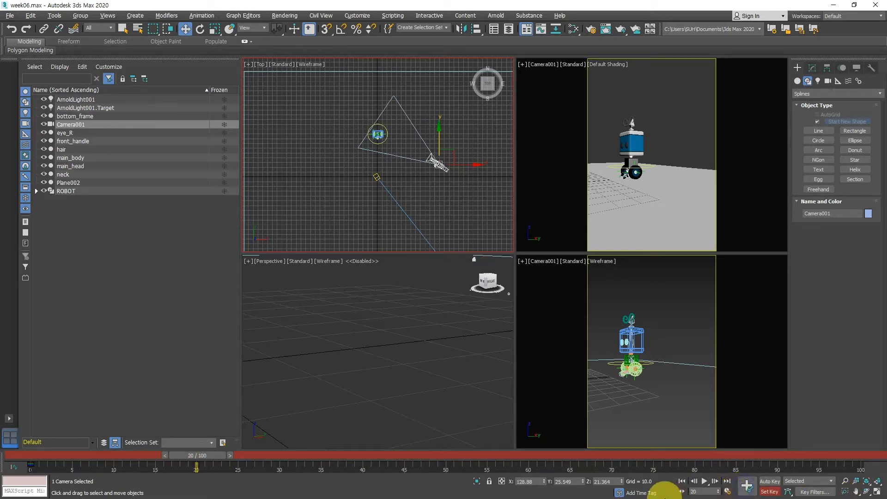
Step: At frame 45, move Camera001 along Y to about -85.6 and set a key there
left_click_drag(206, 456, 402, 476)
key("w")
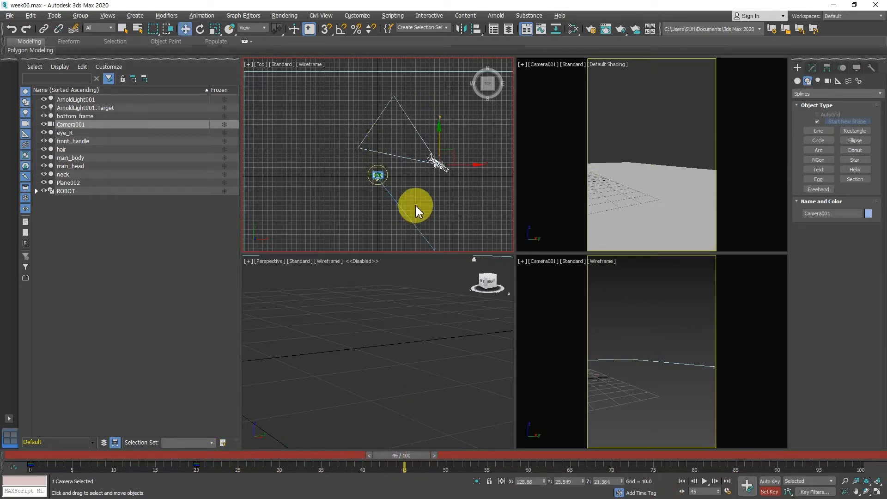
left_click_drag(440, 135, 426, 188)
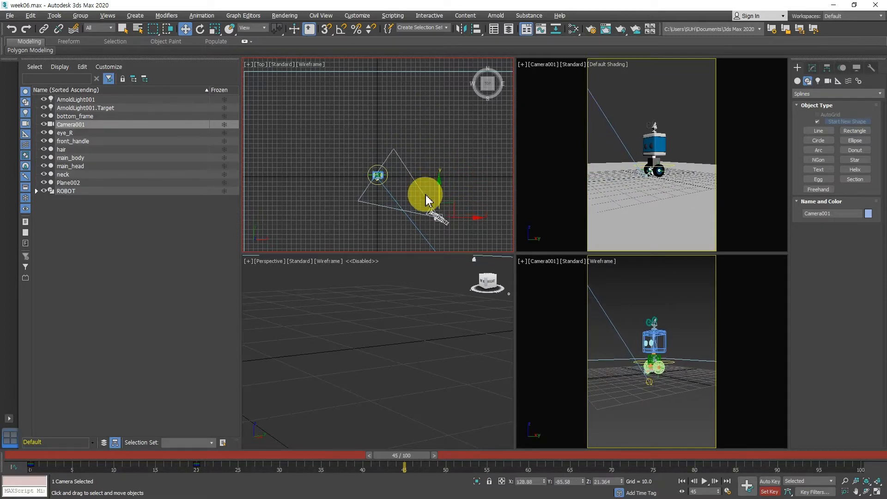
left_click(745, 489)
Step: Try to create a box about 12.6 × 14.5 × 105.4 near the robot's starting point at frame 0
left_click_drag(419, 464, 11, 490)
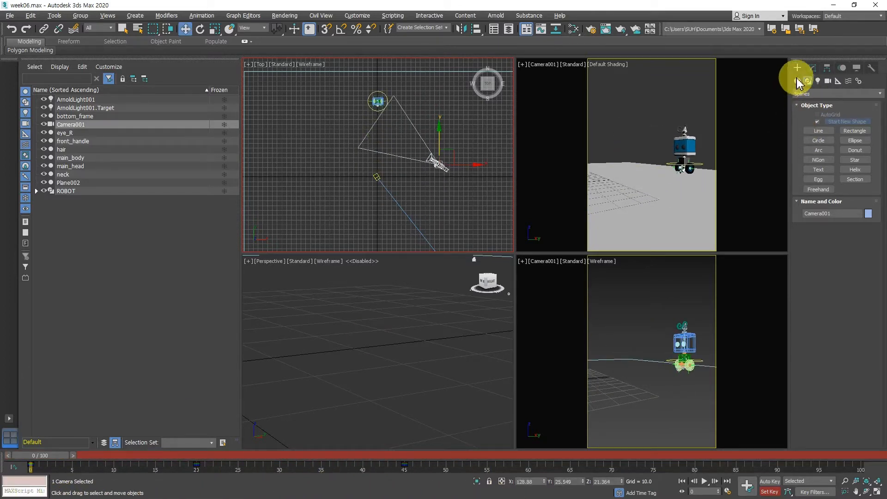
left_click(798, 81)
left_click(818, 123)
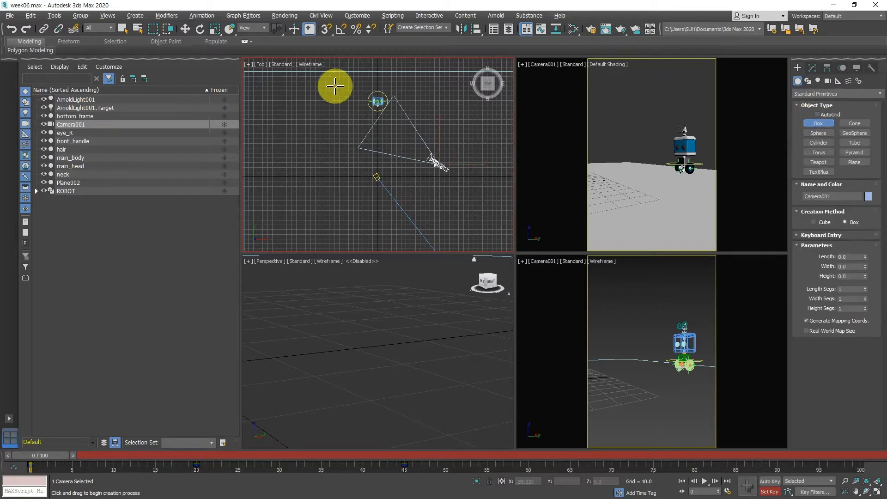
left_click_drag(337, 78, 345, 85)
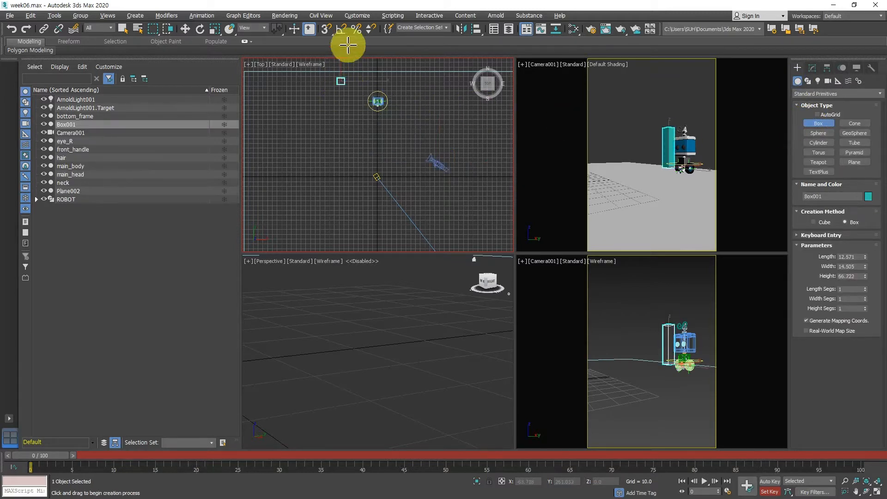
left_click(350, 30)
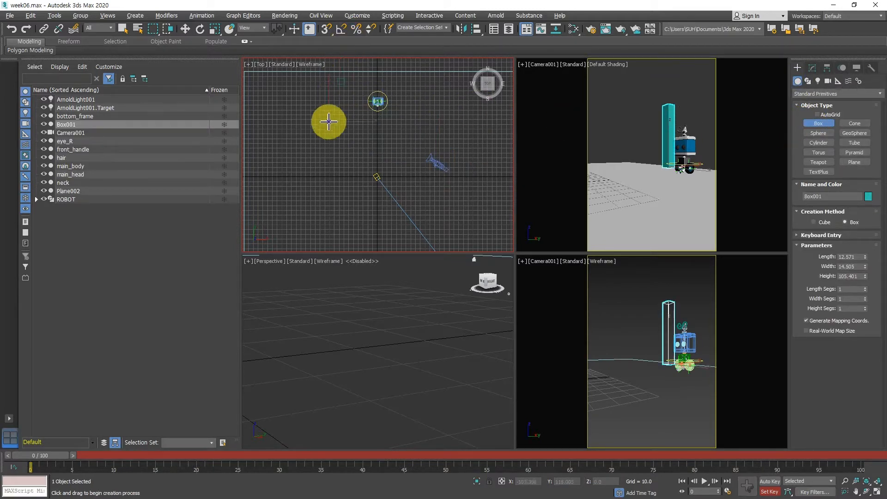
Step: Try to add two more tall boxes beside the robot's path, the second about 9.7 × 8.7 × 50.3
left_click_drag(328, 121, 332, 125)
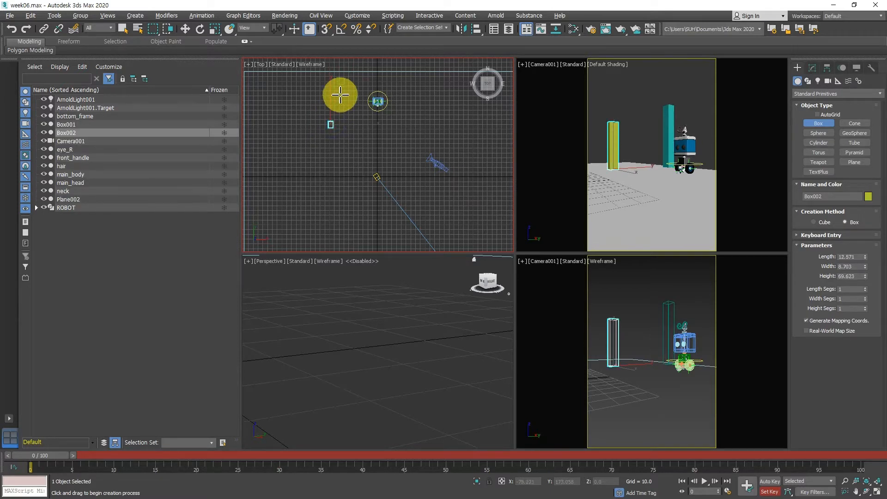
key("ctrl+z")
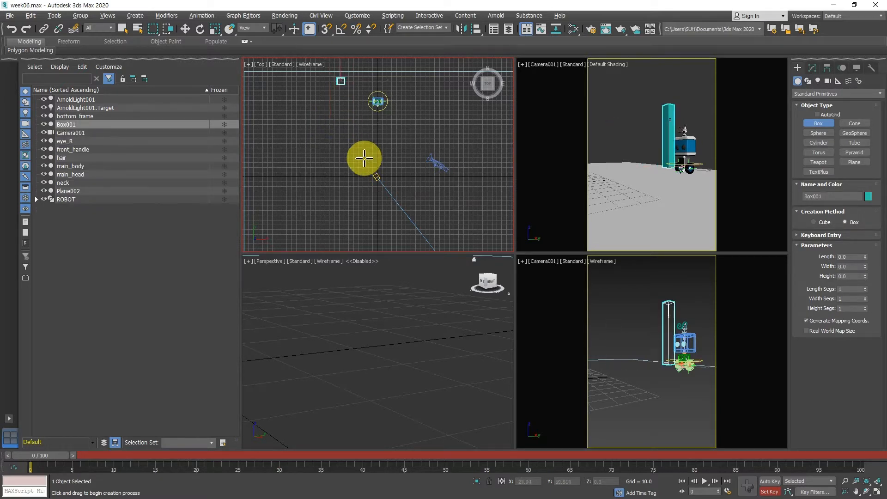
left_click_drag(317, 110, 342, 125)
left_click(338, 120)
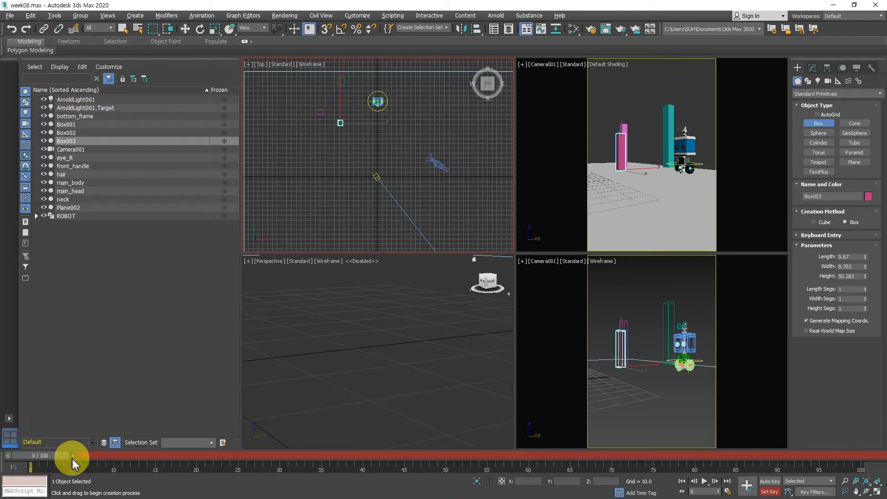
Step: Keep the timeline at frame 0 and turn off Set Key mode
left_click(53, 457)
left_click_drag(52, 462, 32, 459)
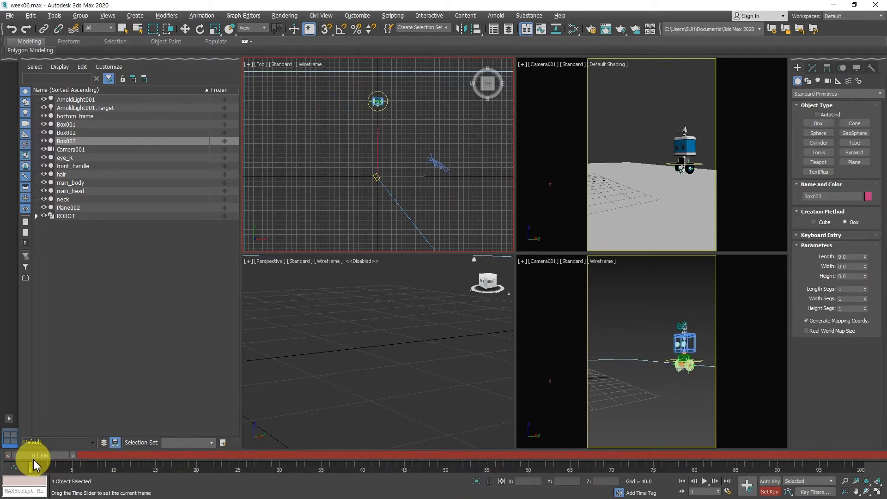
left_click(751, 487)
left_click(767, 492)
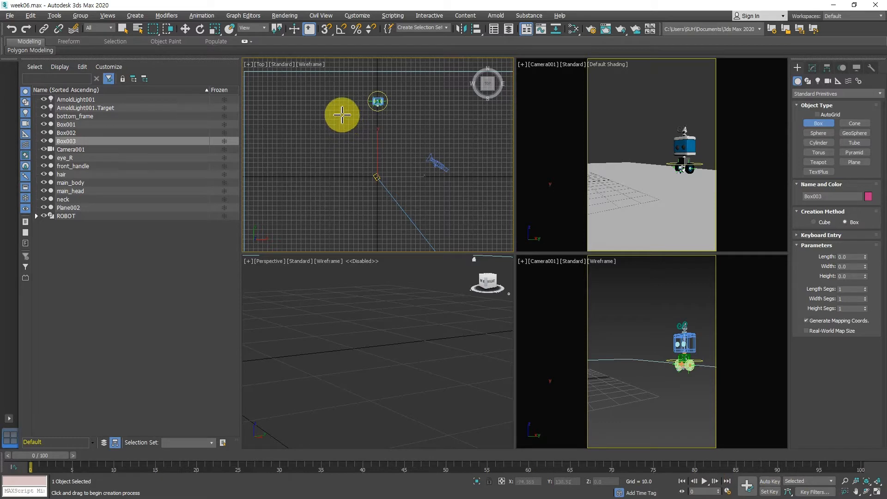
Step: Create three tall boxes beside the robot's path, the second about 4.8 × 5.8 × 72.5 and the third about 6.8 × 5.8 × 45.4
left_click_drag(342, 115, 330, 127)
left_click(351, 80)
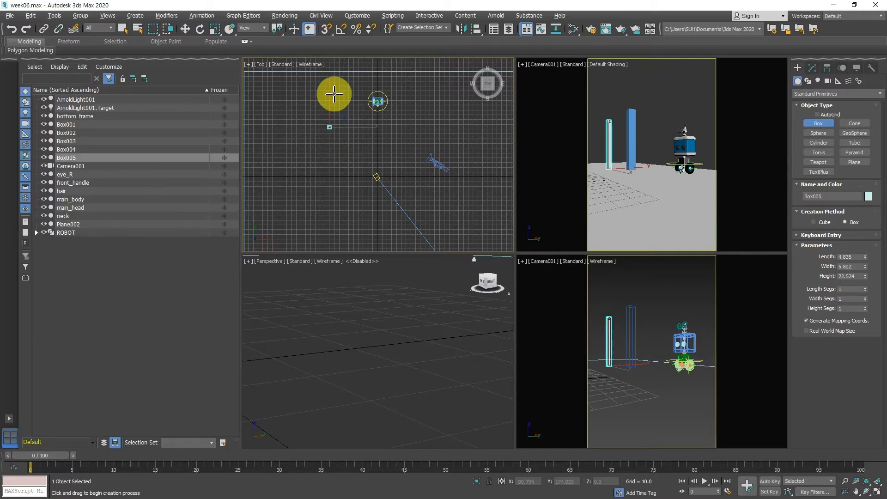
left_click(334, 94)
left_click_drag(335, 156, 341, 158)
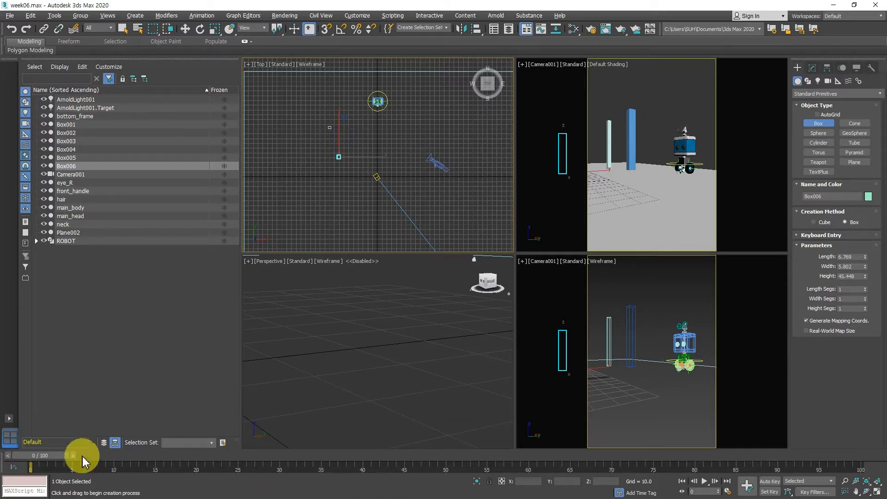
Step: At frame 40, scale Box006 along Z to about 252 percent so it stands taller than the robot
left_click(55, 455)
left_click_drag(55, 456, 365, 464)
middle_click(636, 343)
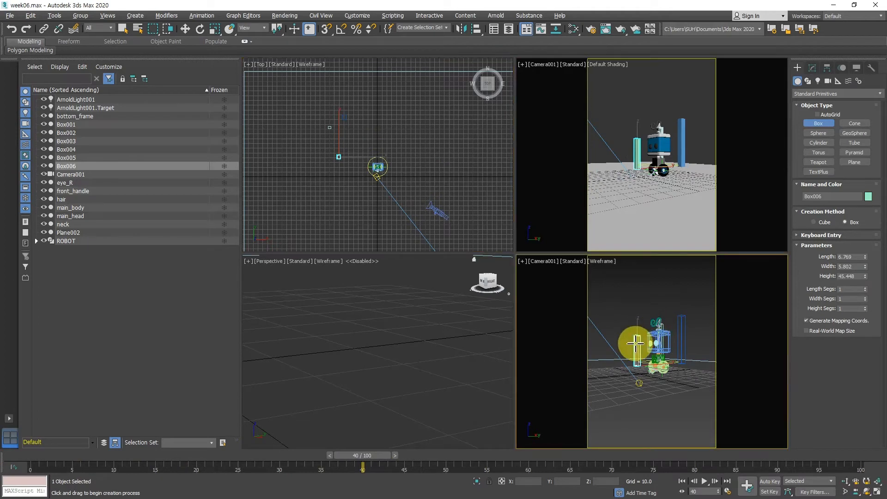
key("w")
key("e")
key("r")
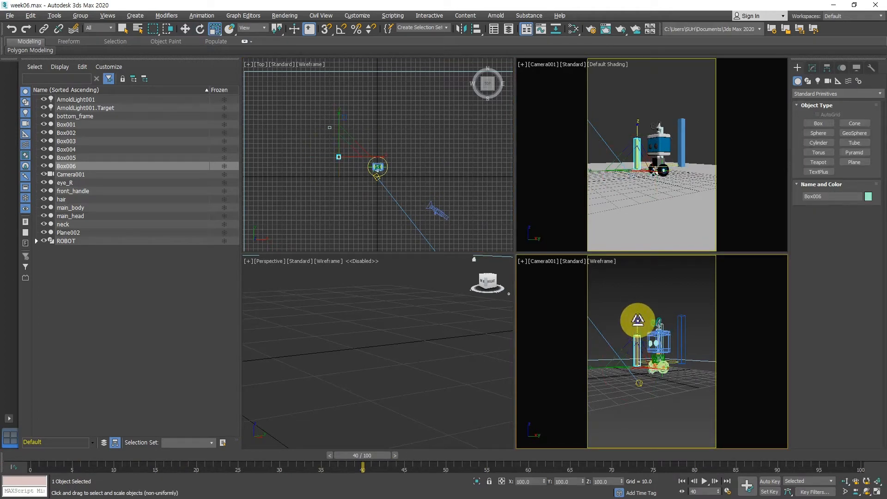
left_click_drag(638, 320, 639, 272)
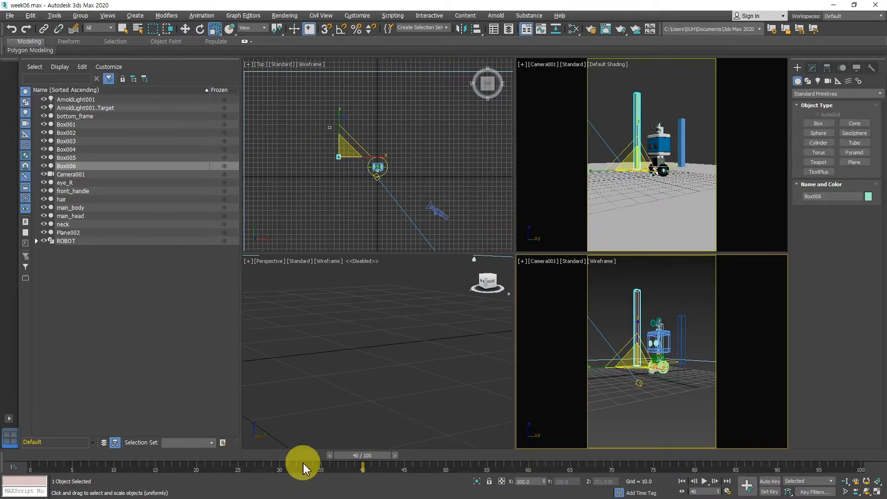
Step: Review the camera shot from frame 47 back to frame 0 in the maximized shaded camera view
left_click_drag(341, 456, 408, 461)
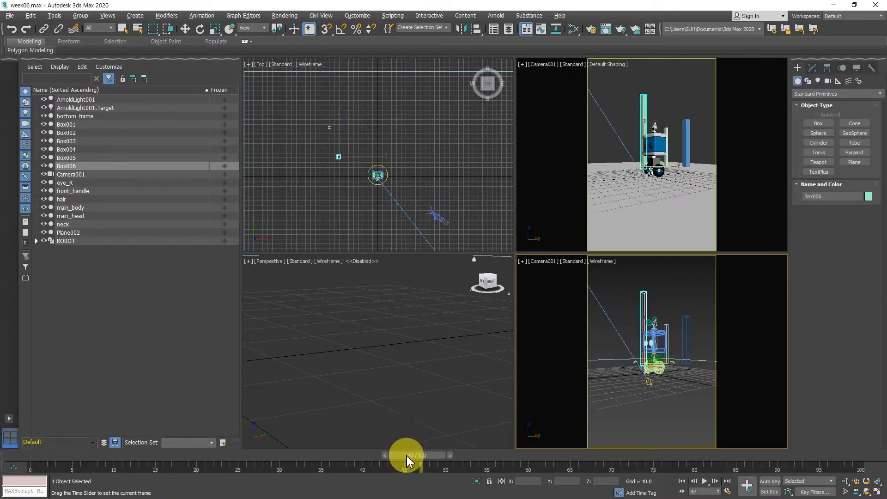
key("r")
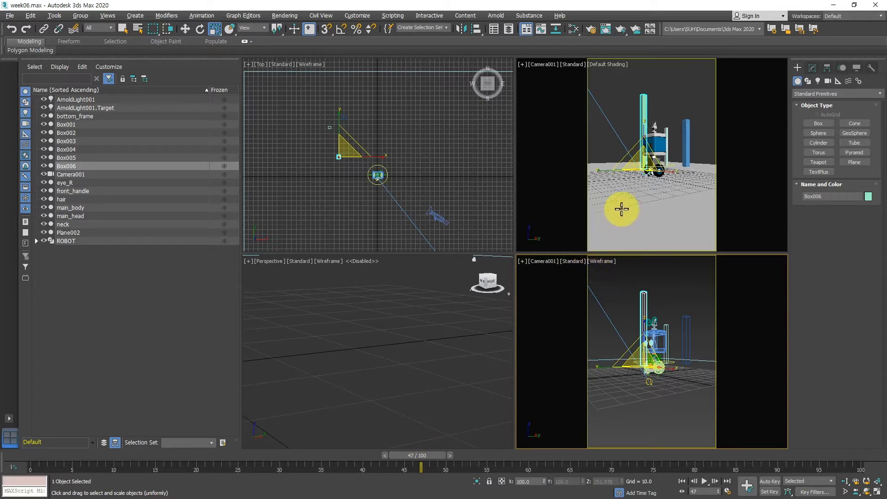
key("alt+w")
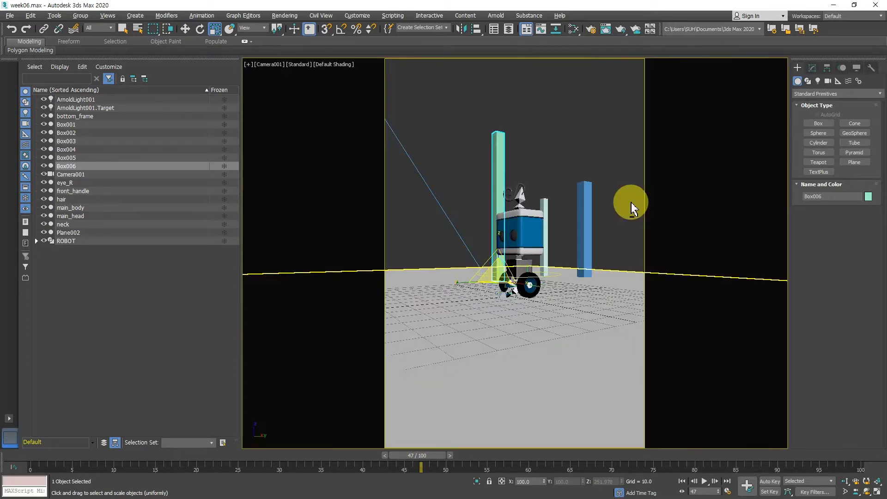
left_click_drag(407, 459, 2, 462)
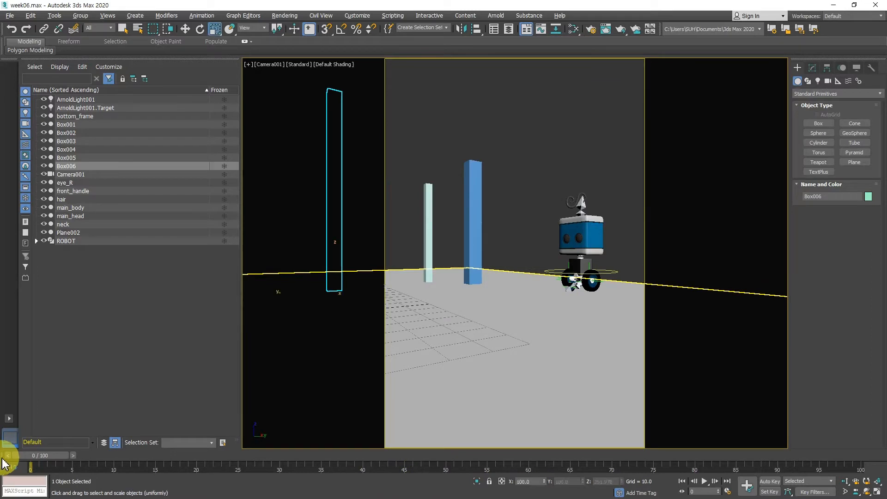
key("alt+w")
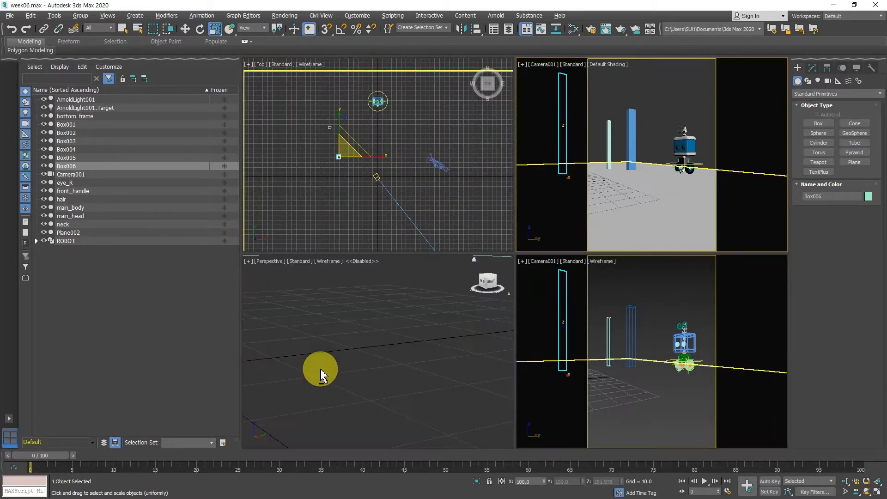
Step: Select Camera001 at frame 0 and rotate it about 4 degrees around Z in the top view
middle_click_drag(453, 191, 441, 185)
left_click(426, 157)
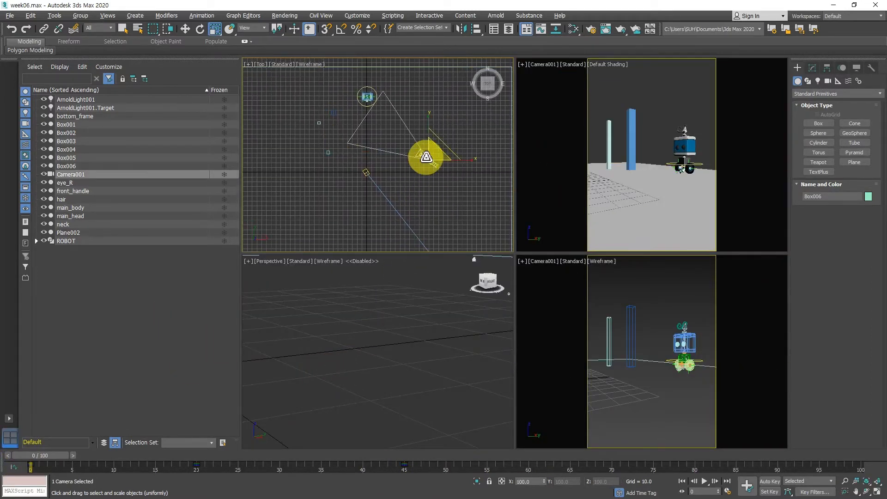
key("e")
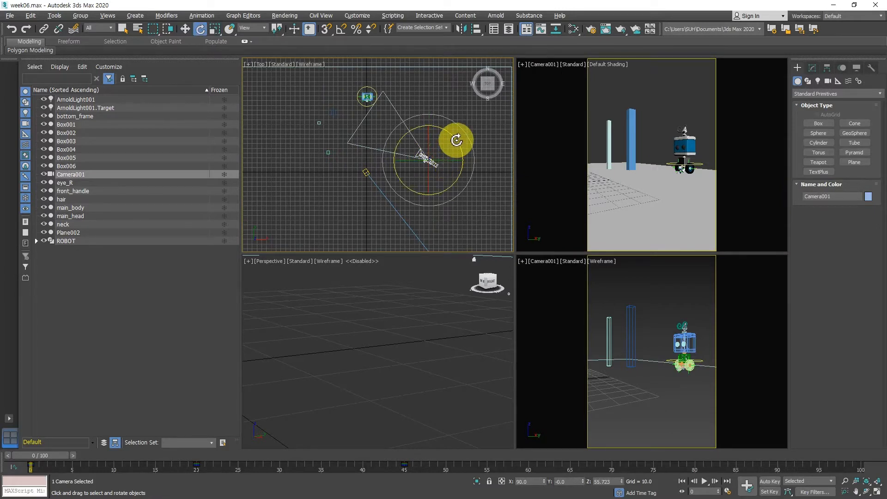
left_click_drag(455, 138, 455, 136)
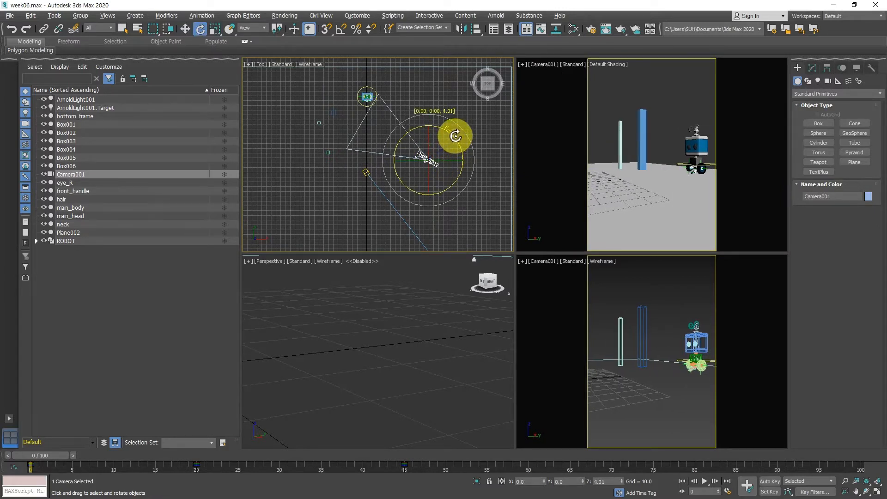
key("w")
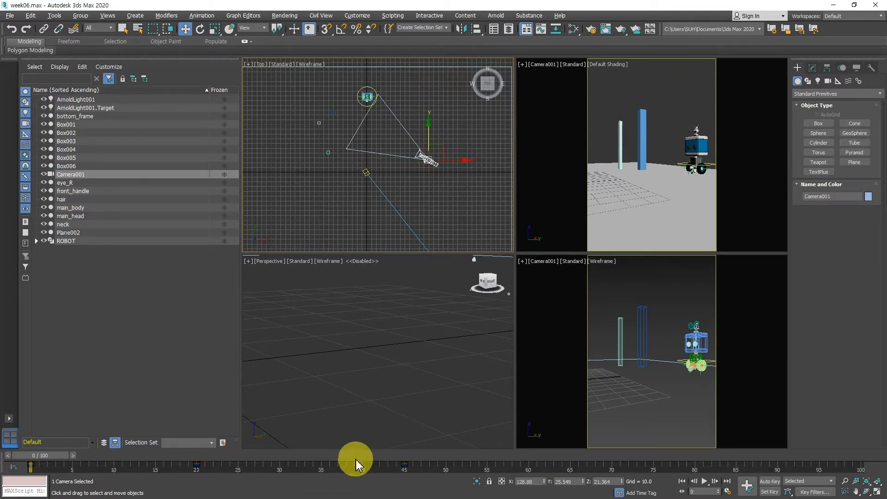
Step: Scrub to frame 48 and examine the shot in the maximized shaded camera view with nothing selected
left_click_drag(77, 462, 453, 459)
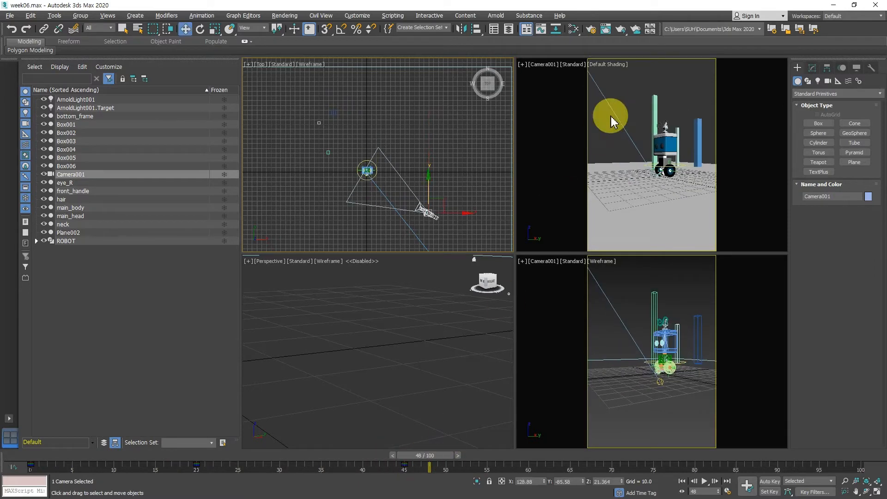
right_click(639, 87)
left_click(639, 87)
key("alt+w")
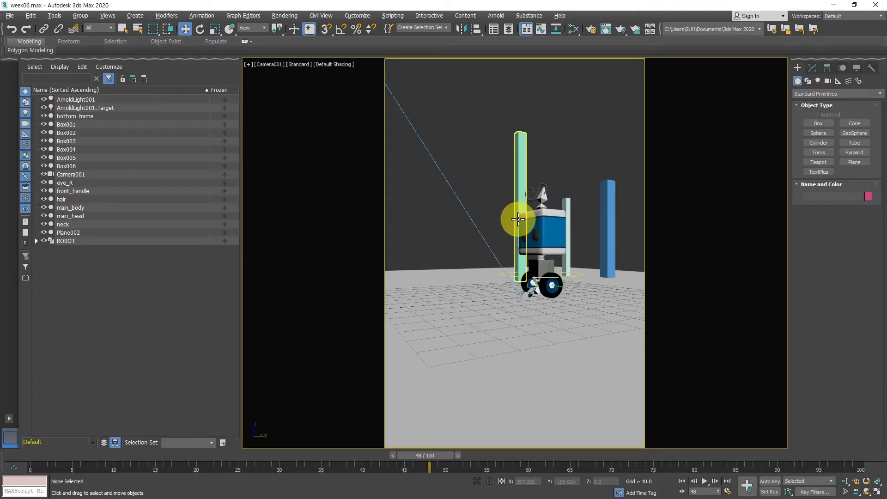
left_click(543, 199)
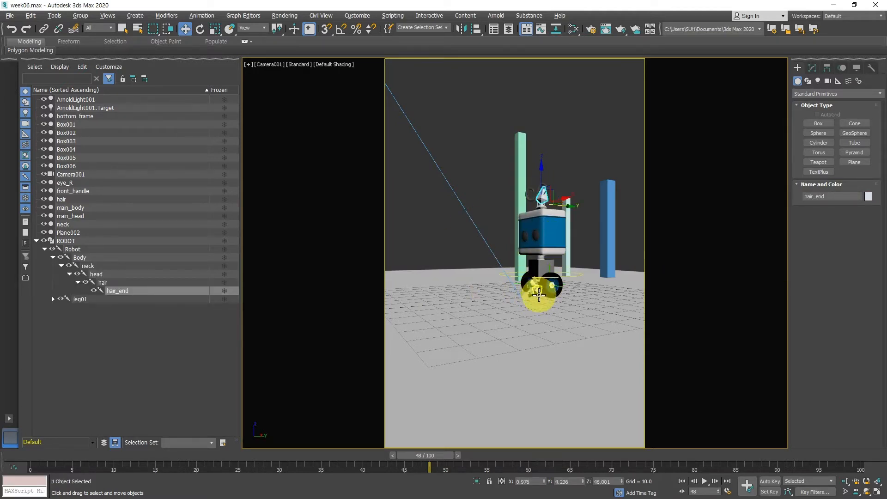
left_click(466, 210)
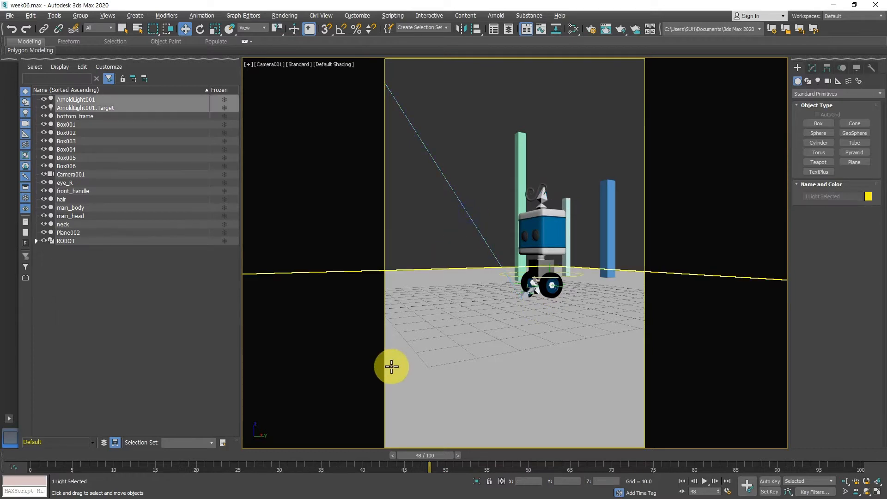
left_click(467, 185)
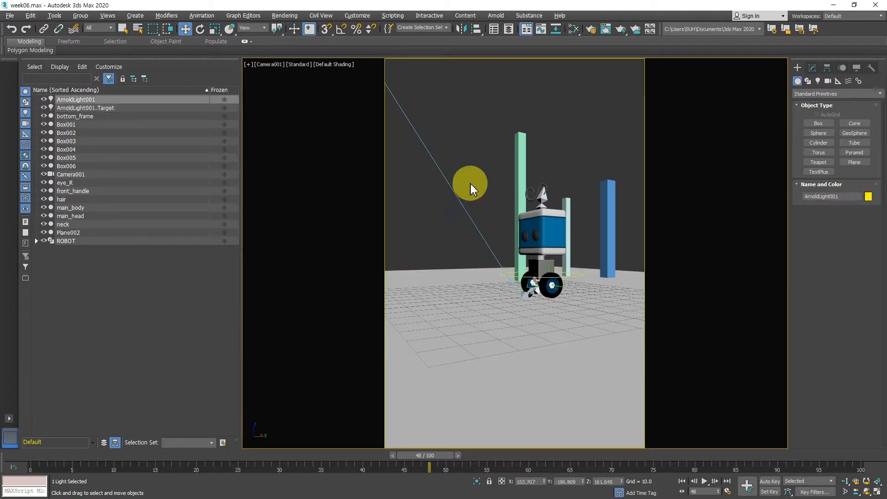
left_click(606, 101)
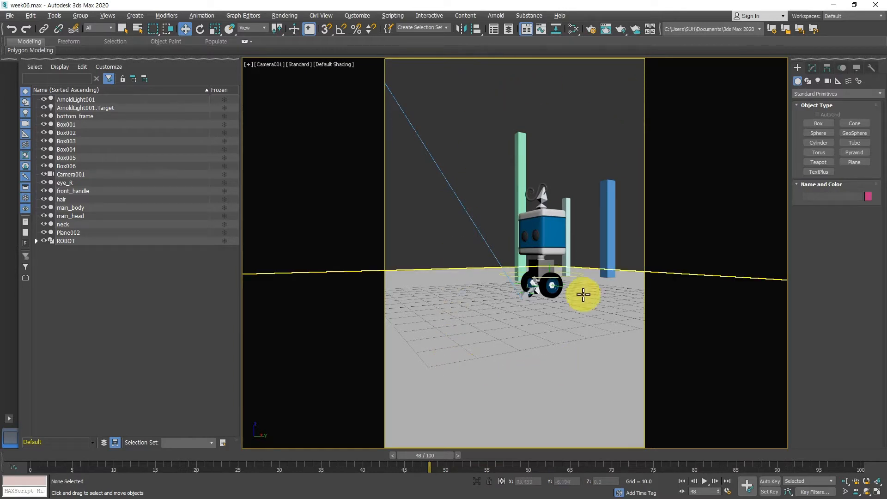
Step: Hide every object category except Geometry so that lights, cameras, shapes, helpers and bones disappear from the camera view
left_click(858, 69)
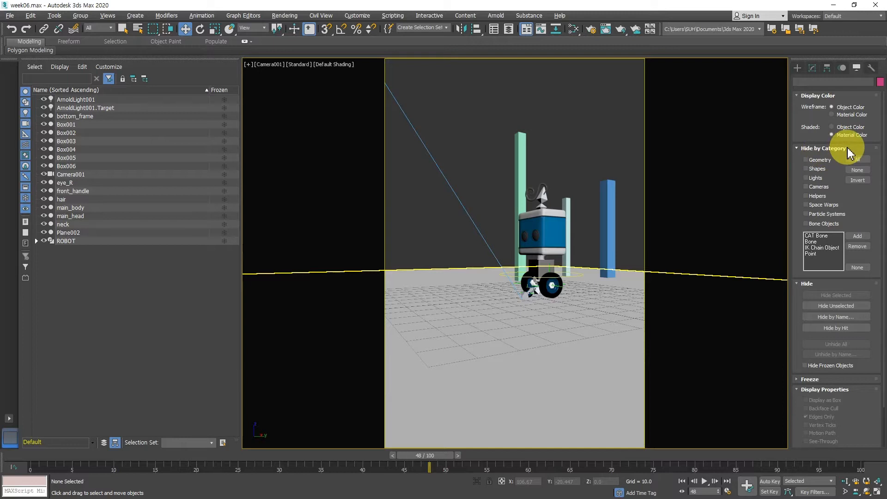
left_click(809, 179)
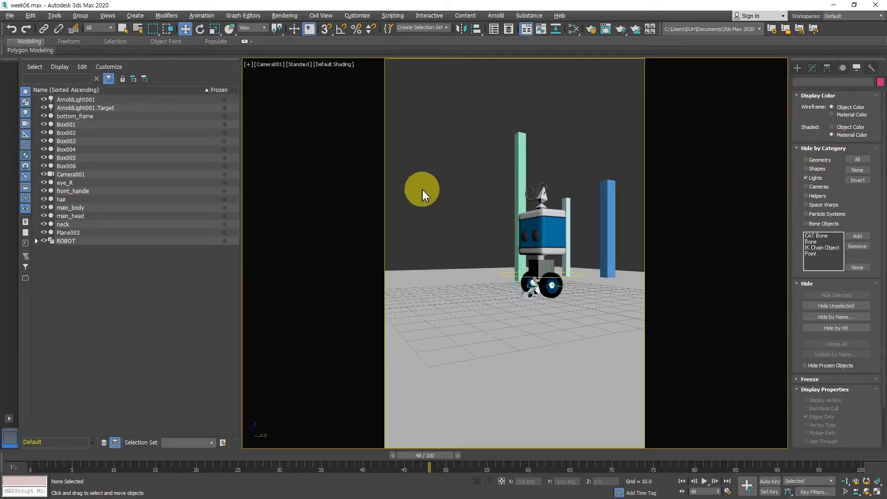
left_click(855, 159)
left_click(806, 160)
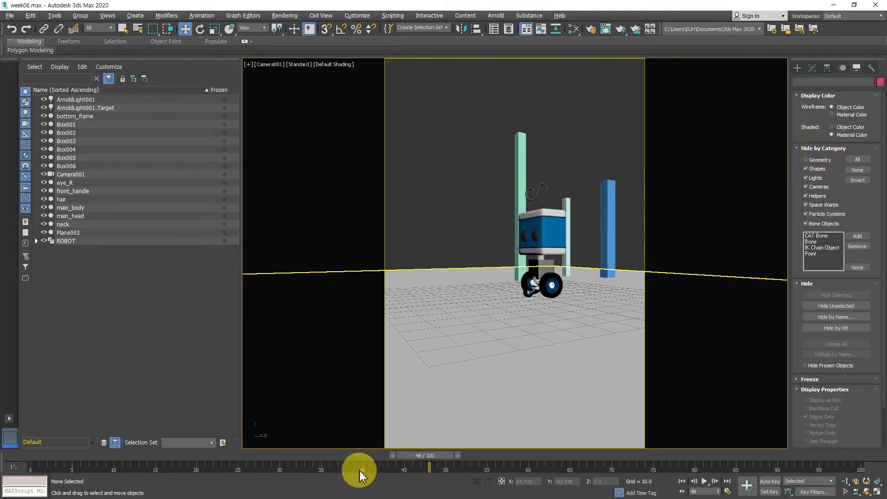
Step: Scrub the animation back to frame 0 and forward to frame 50 to review the geometry-only camera shot
left_click_drag(425, 461, 70, 457)
left_click_drag(28, 431, 1, 424)
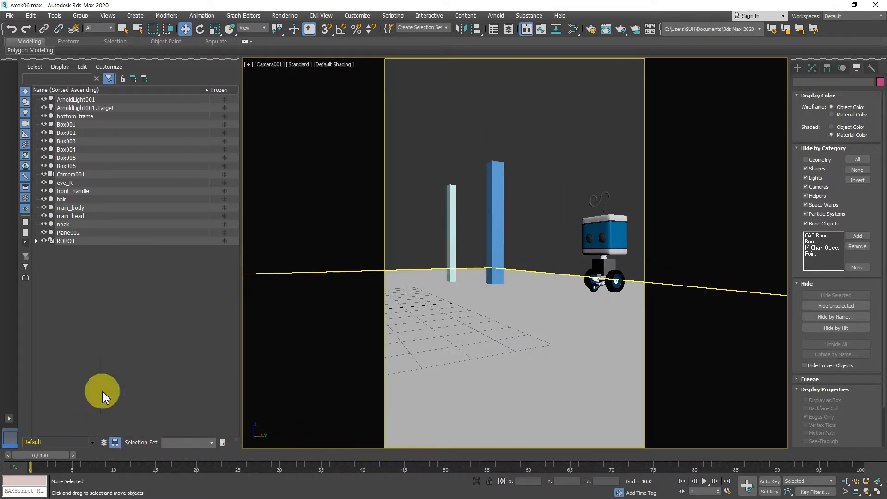
left_click_drag(59, 458, 463, 464)
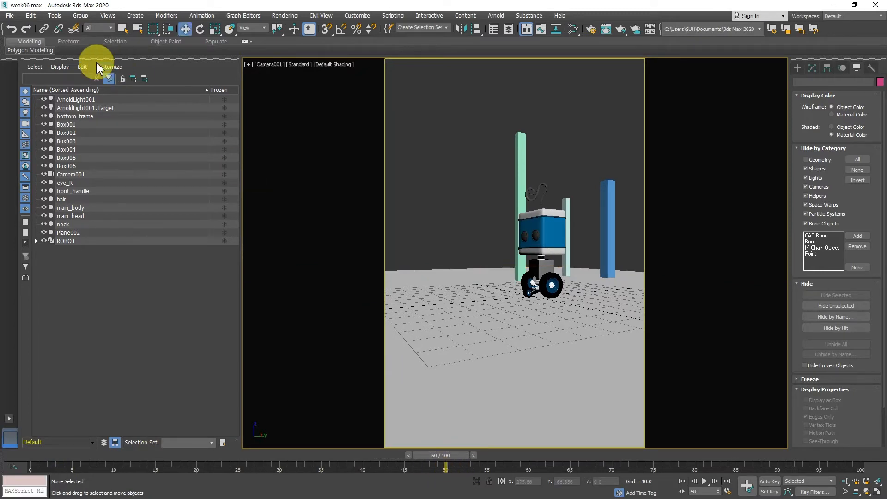
Step: Try to play the viewport preview animation
left_click(32, 16)
mouse_move(55, 16)
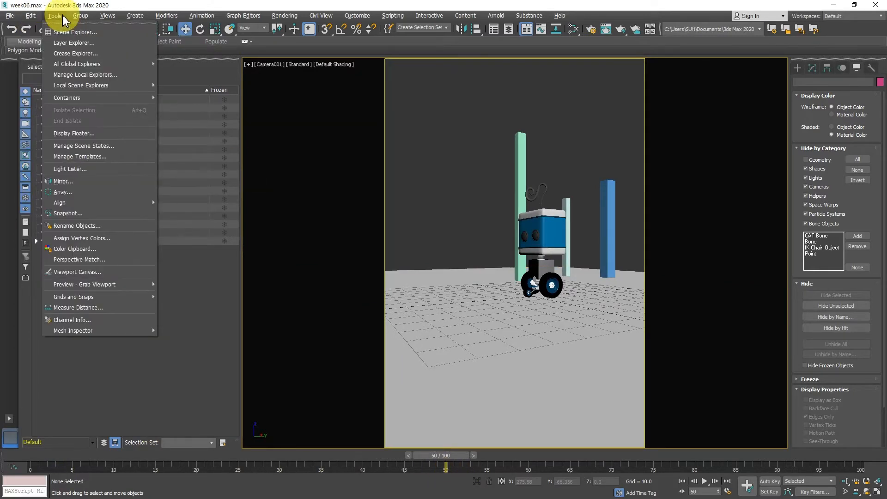
mouse_move(111, 298)
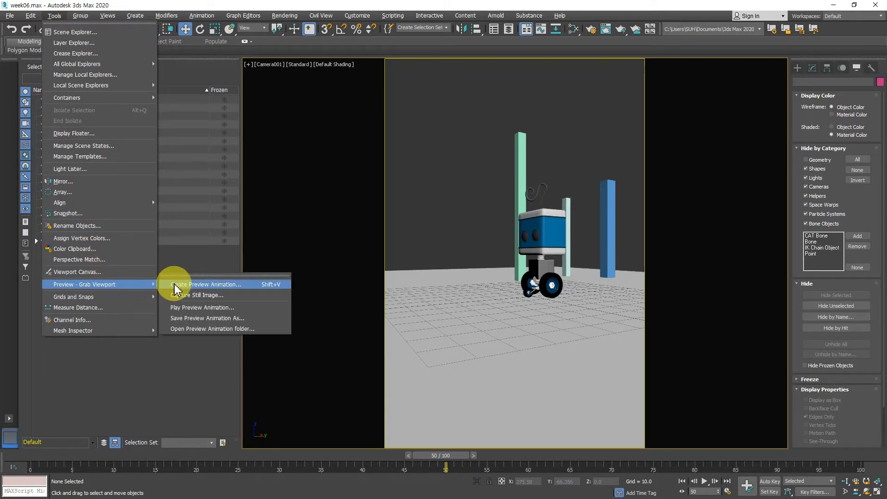
left_click(180, 308)
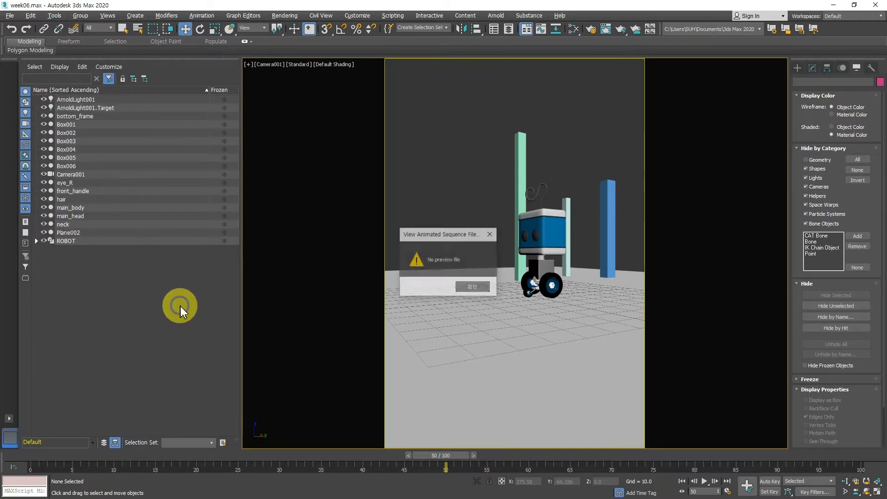
left_click(469, 287)
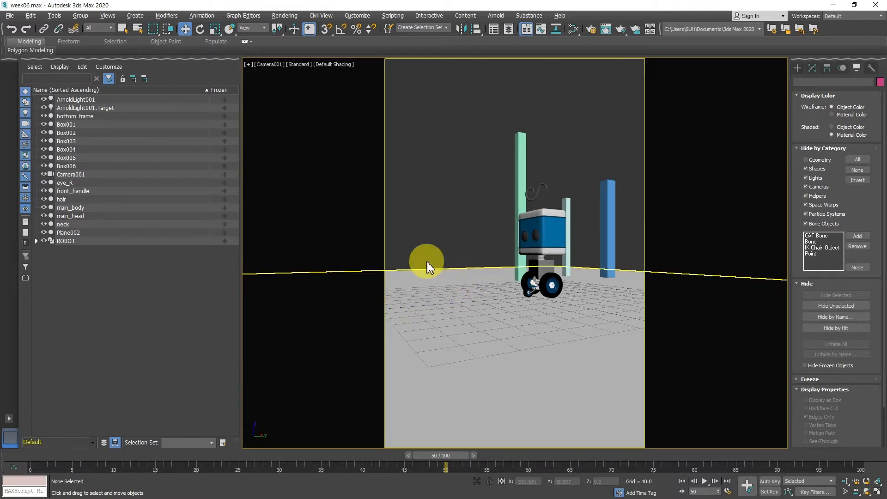
Step: Start a new viewport preview animation and set its custom range to frames 0 to 50
left_click(34, 17)
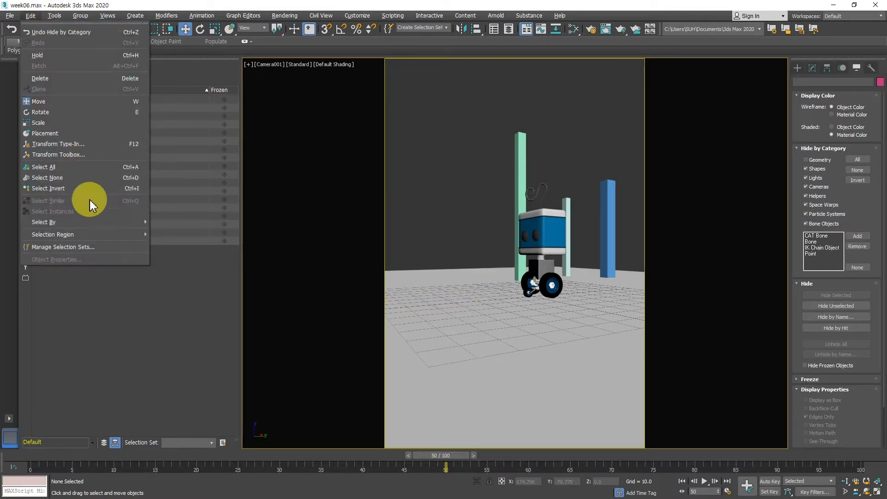
mouse_move(55, 16)
mouse_move(109, 286)
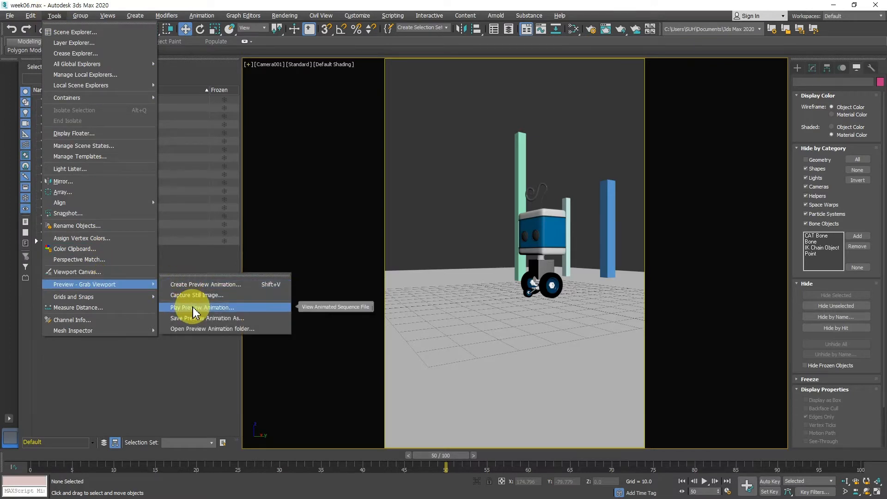
left_click(203, 286)
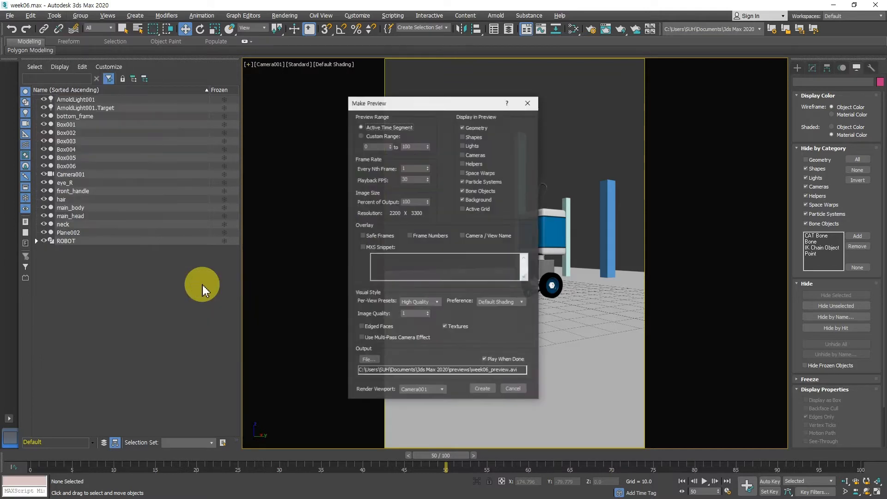
left_click_drag(456, 109, 413, 108)
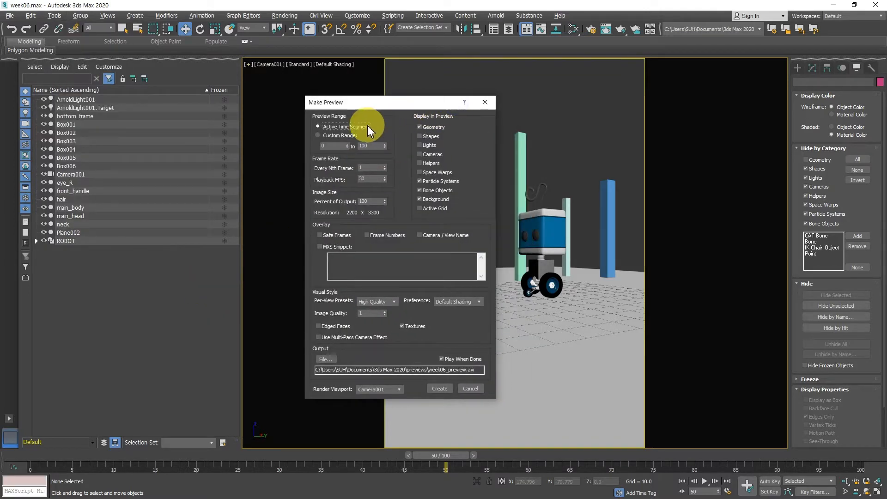
left_click(340, 135)
double_click(372, 146)
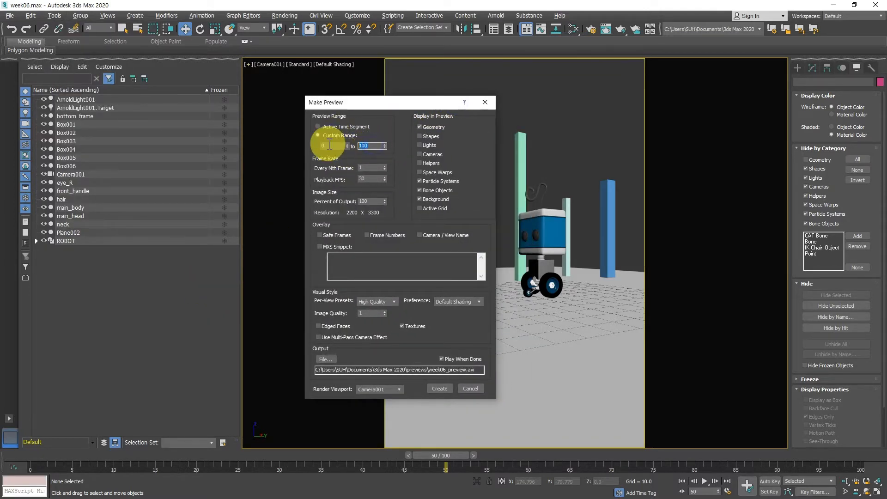
type("50")
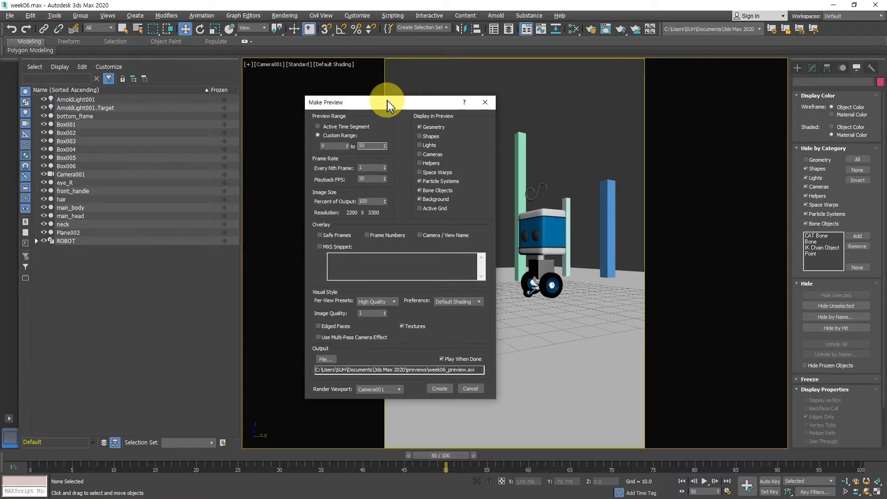
Step: Set the preview's image size to 20 percent of the output, keeping the playback rate at 30 FPS
double_click(369, 178)
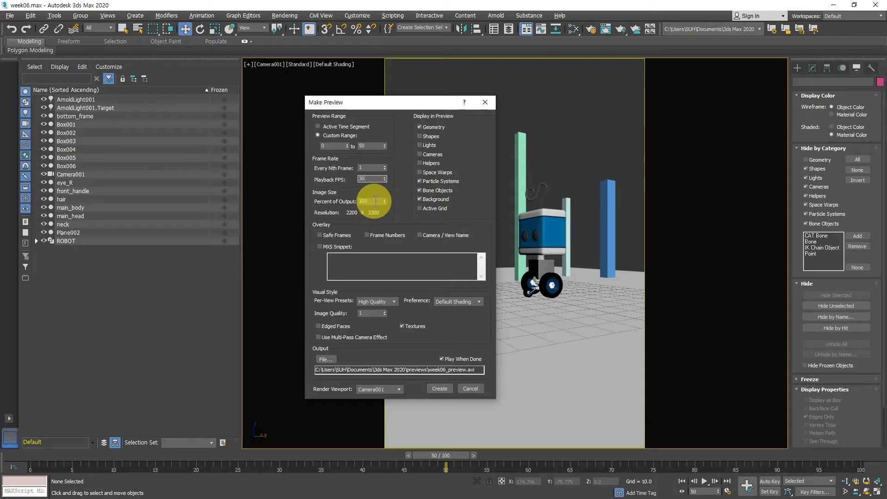
double_click(373, 201)
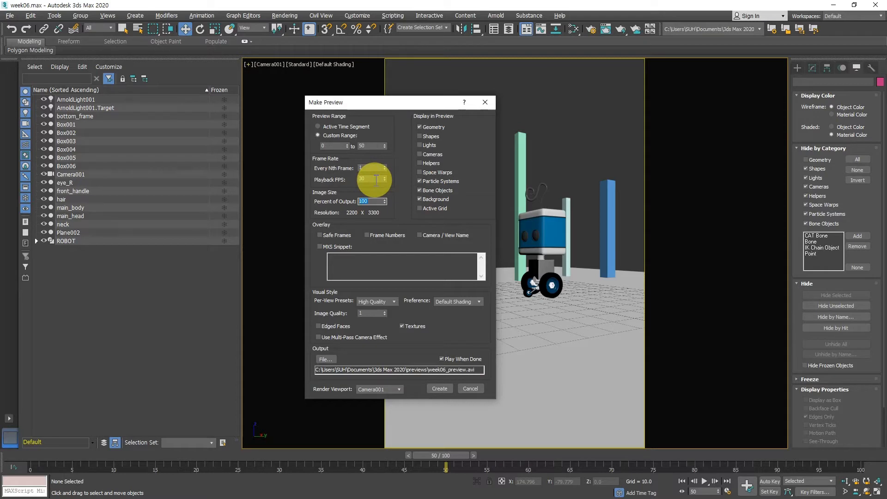
type("20")
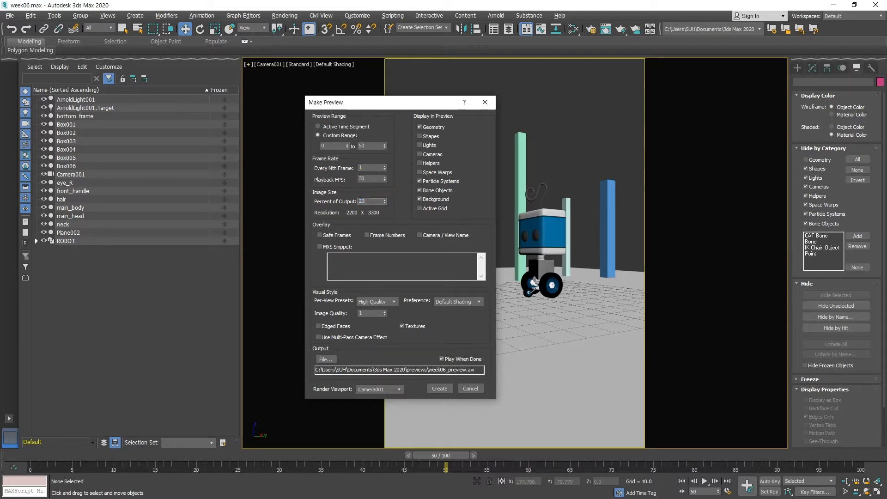
left_click(444, 265)
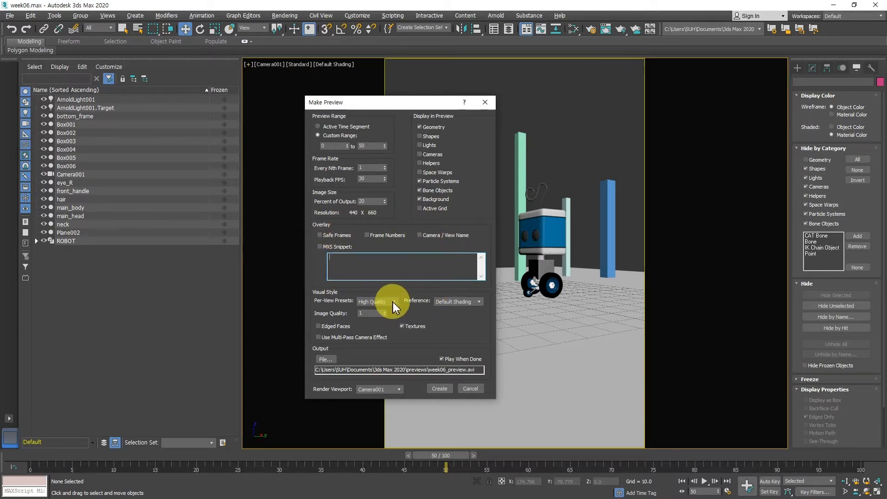
Step: Examine the preview's available shading styles and its output file location without changing either
left_click(447, 305)
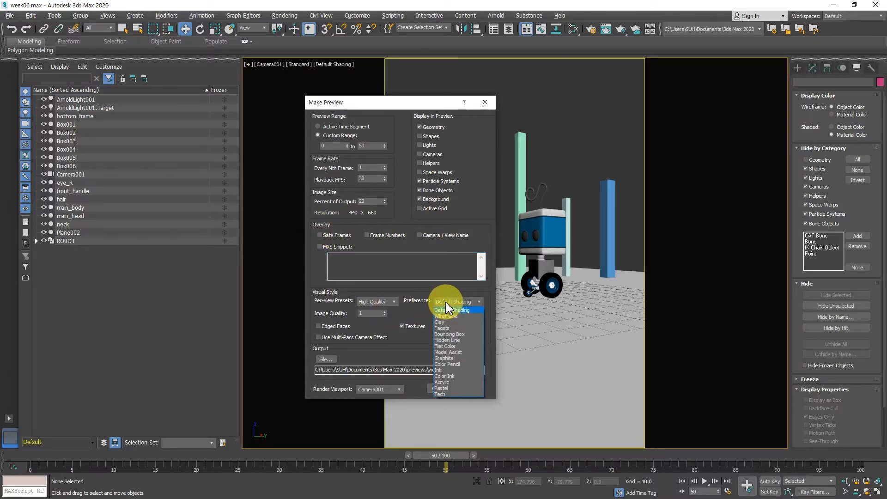
left_click(414, 285)
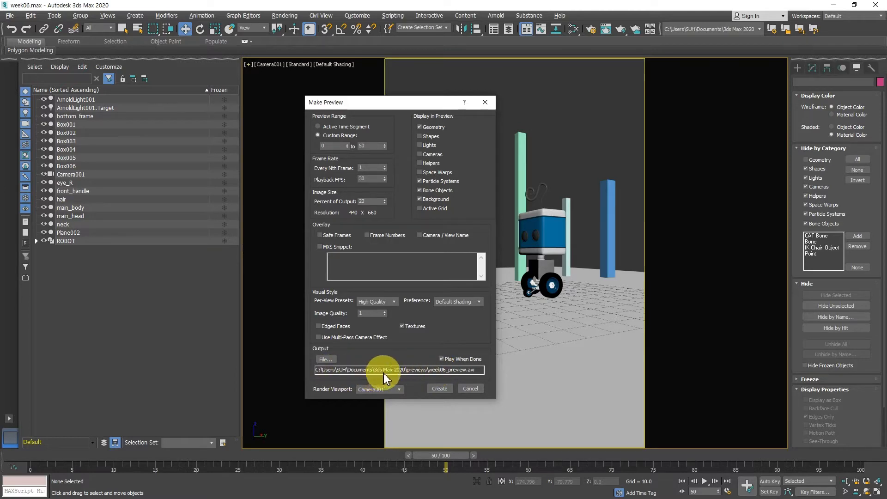
left_click(325, 360)
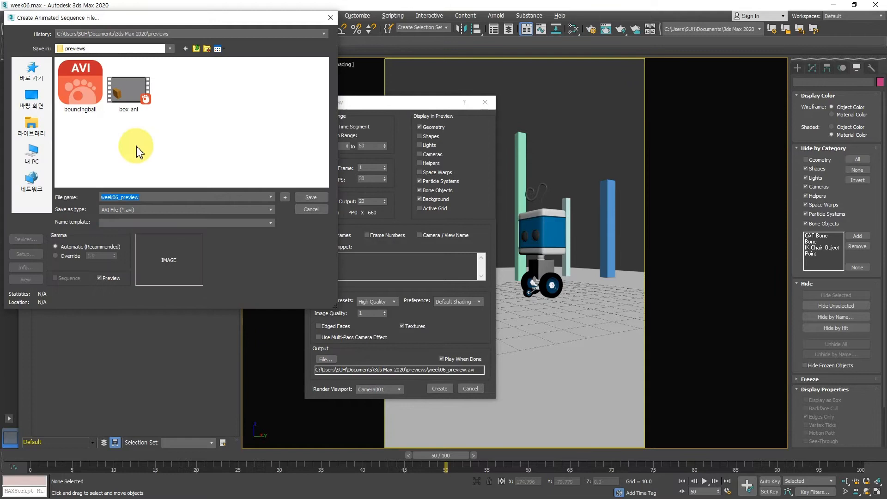
left_click(301, 209)
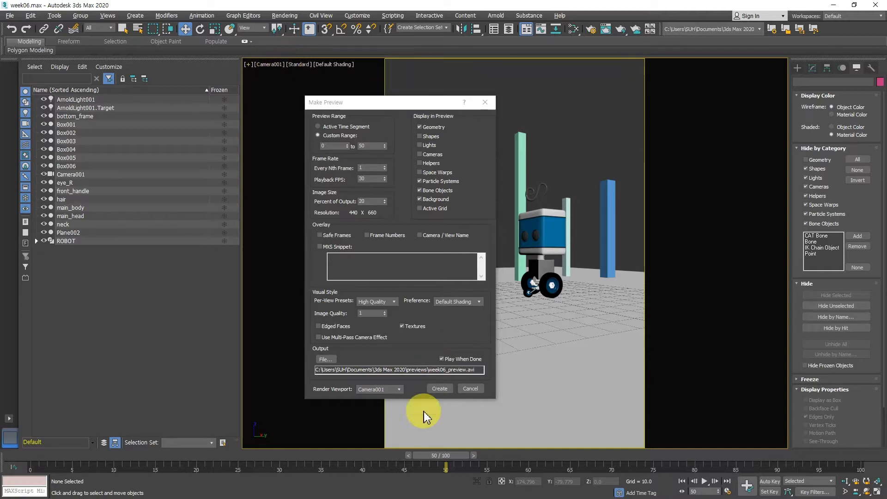
Step: Create the Camera001 preview, replay week06_preview.avi in GOM Player and close the player
left_click(440, 388)
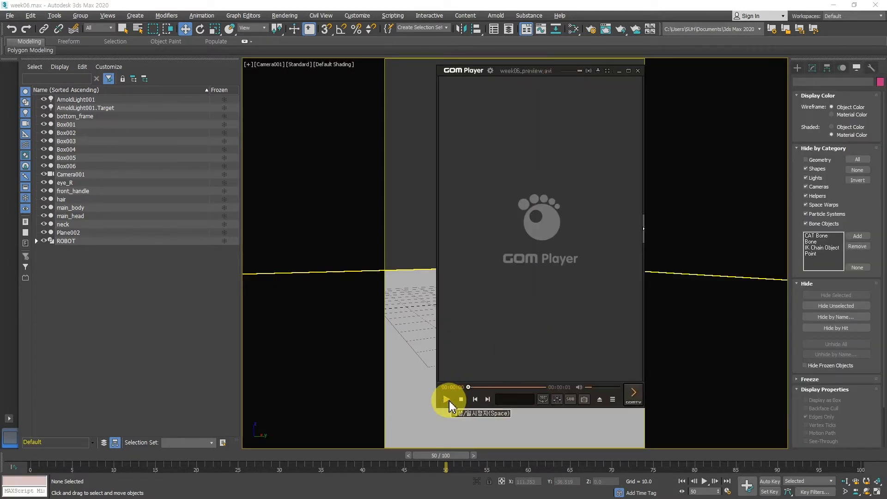
left_click(446, 400)
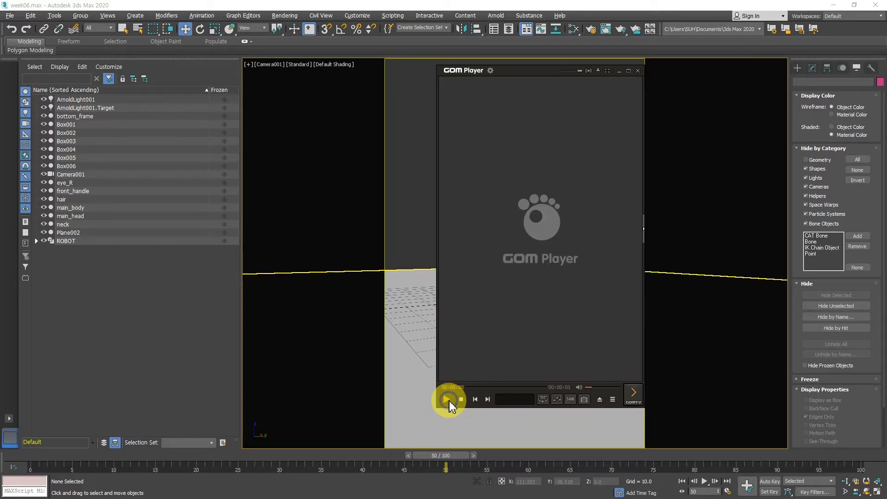
left_click(447, 400)
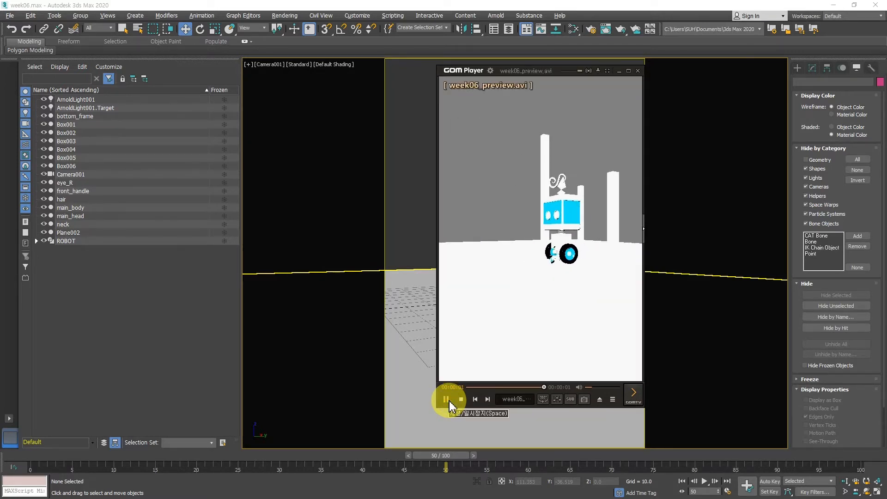
left_click(448, 400)
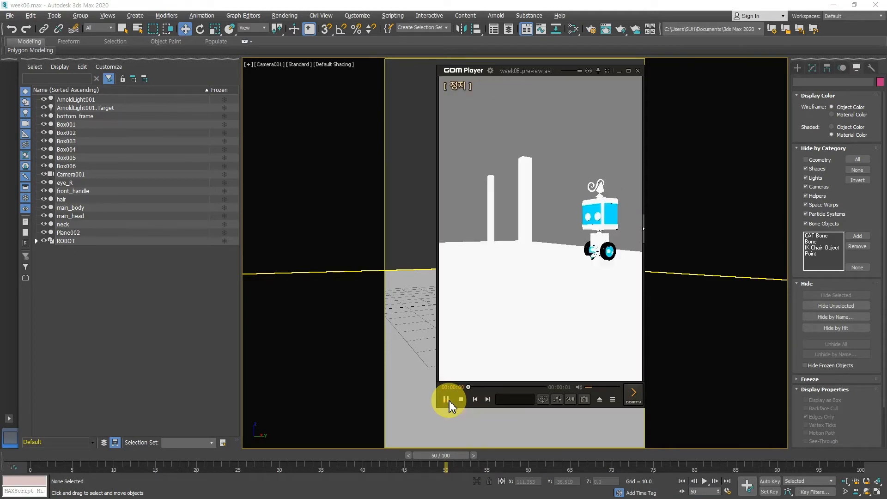
left_click(638, 70)
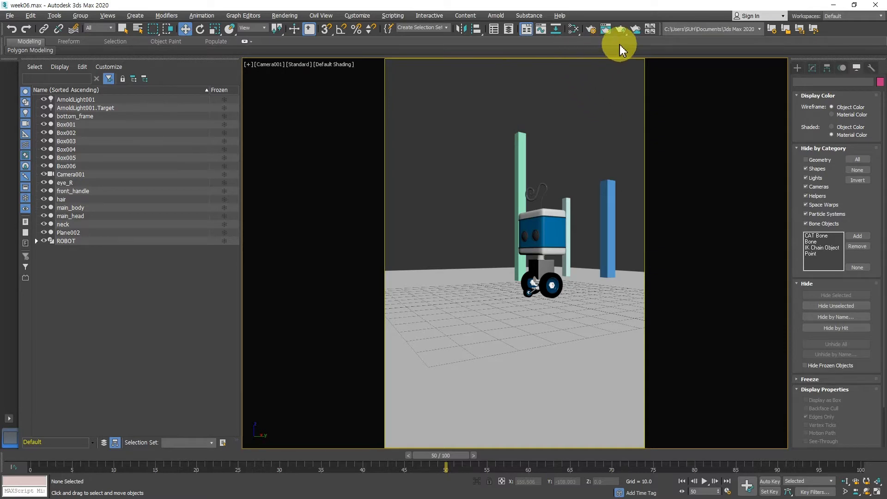
Step: Open the render setup and set the output size to 440 wide by 660 high
left_click(591, 29)
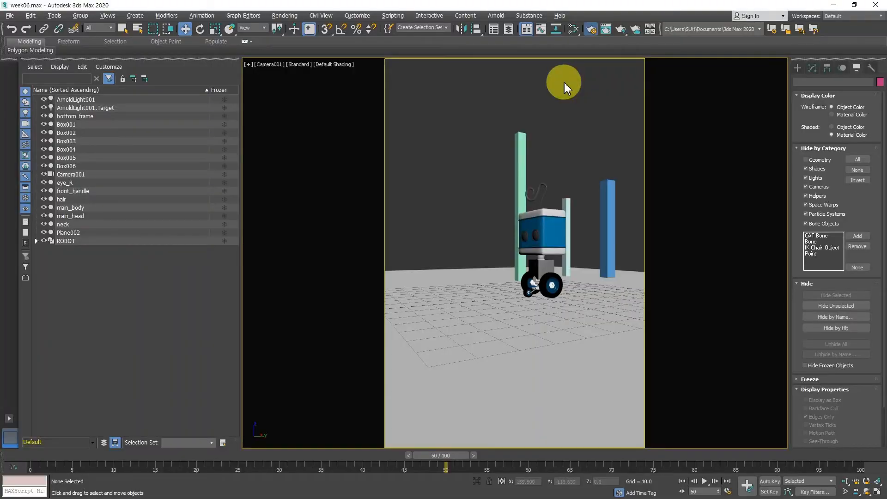
left_click_drag(871, 119, 475, 119)
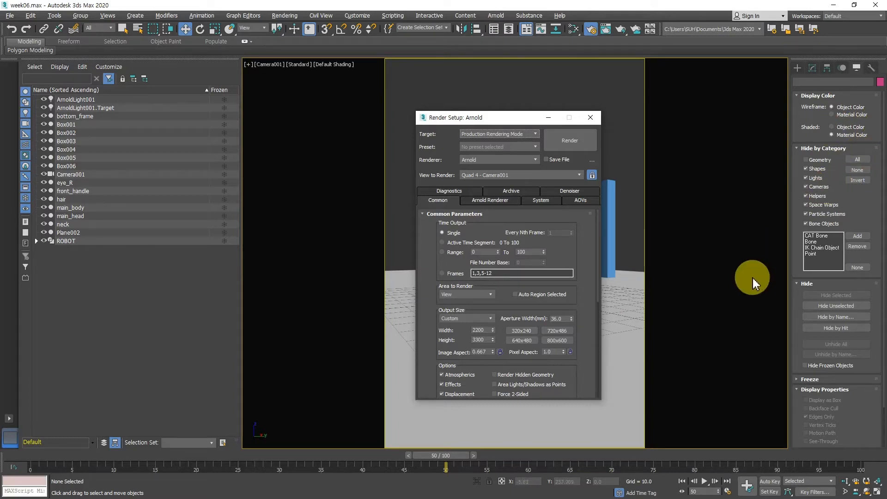
double_click(480, 330)
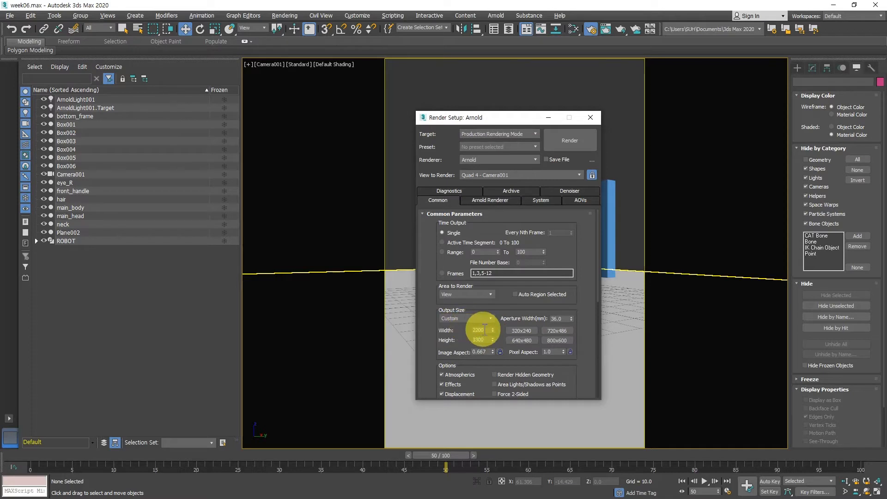
type("440")
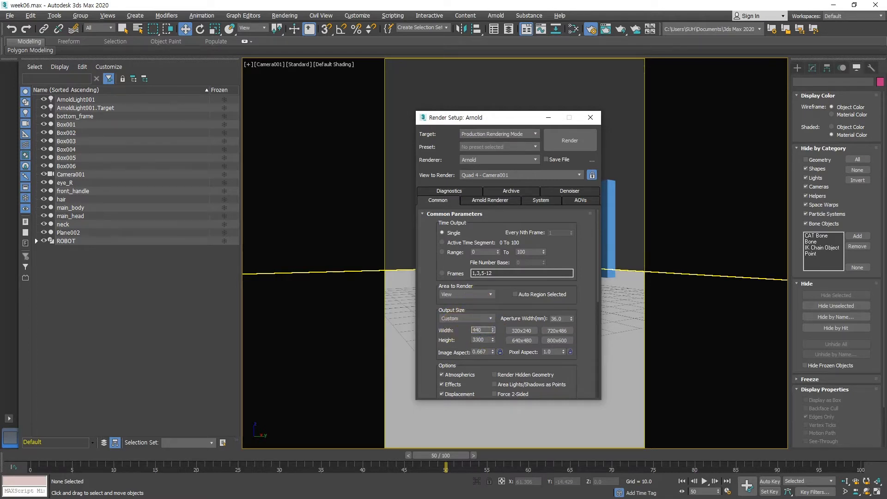
double_click(483, 340)
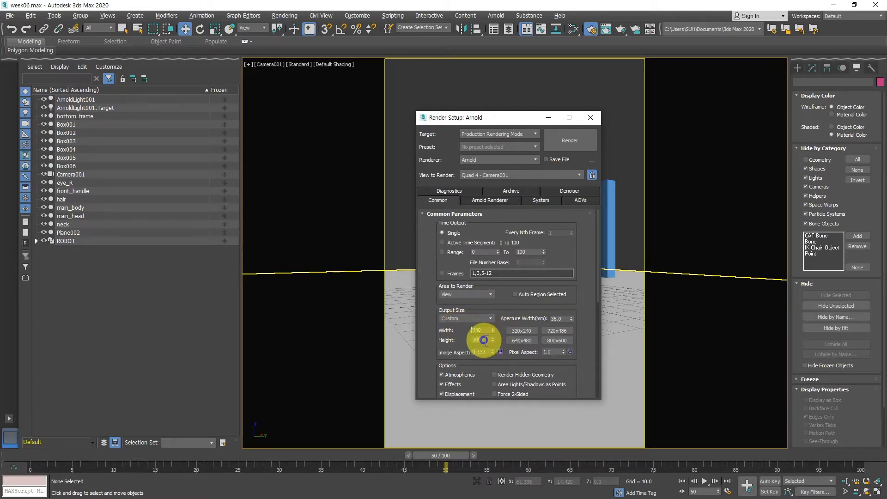
type("660")
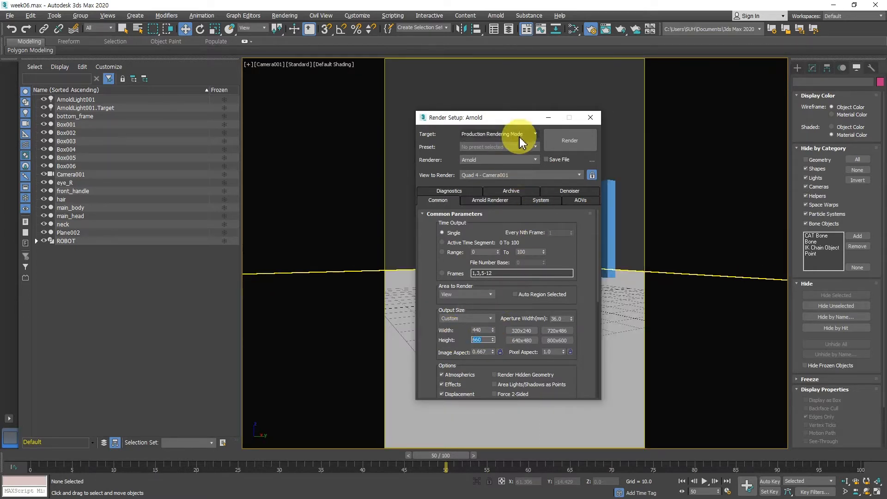
Step: Set the render's time output to the range of frames 0 to 49, keeping the area to render as View
left_click_drag(515, 122, 445, 120)
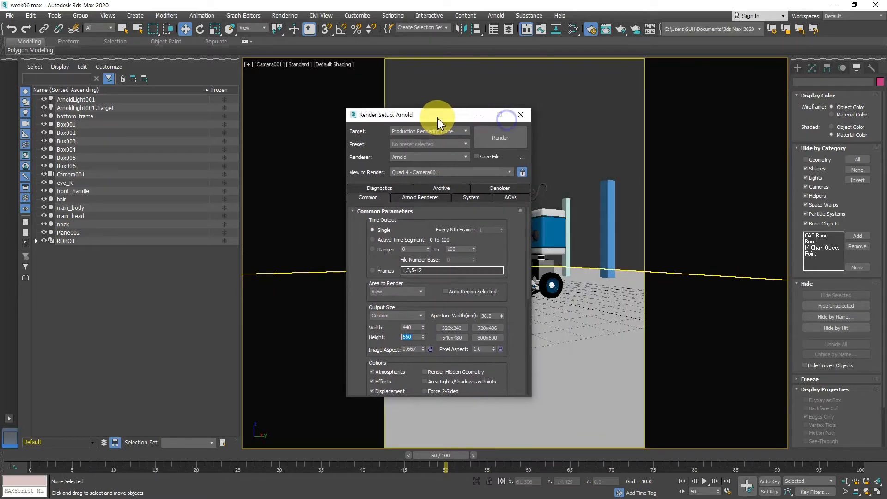
left_click(386, 249)
left_click(455, 250)
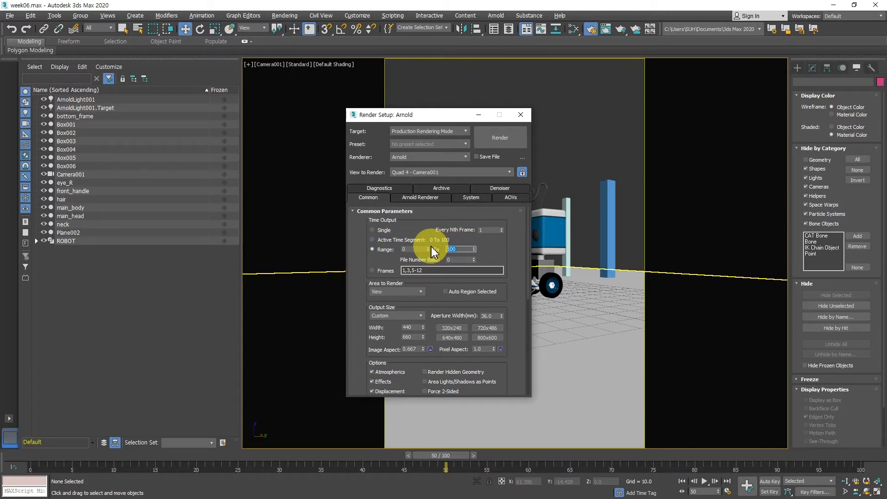
type("5")
type("0")
type("49")
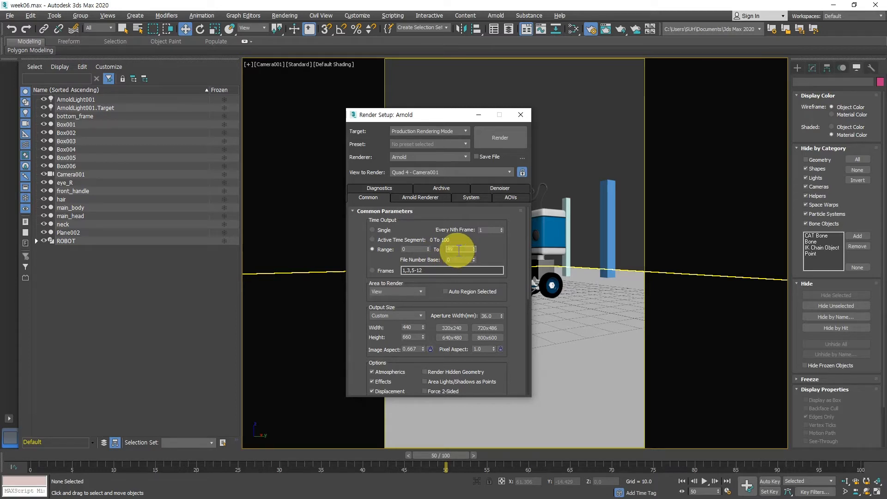
left_click(390, 291)
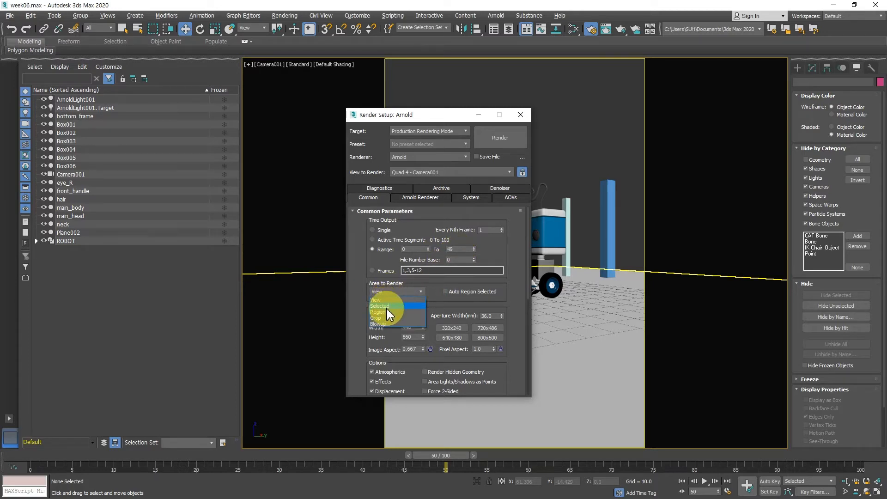
left_click(396, 299)
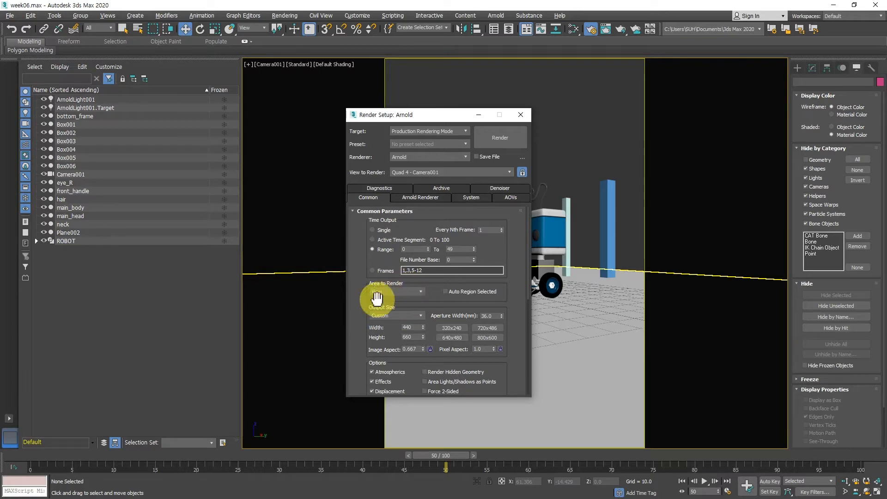
left_click_drag(353, 313, 353, 283)
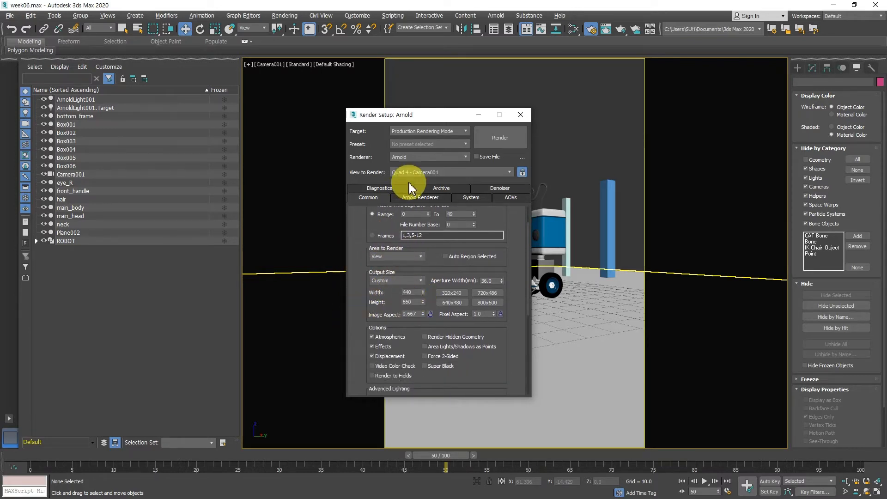
left_click_drag(355, 240, 372, 353)
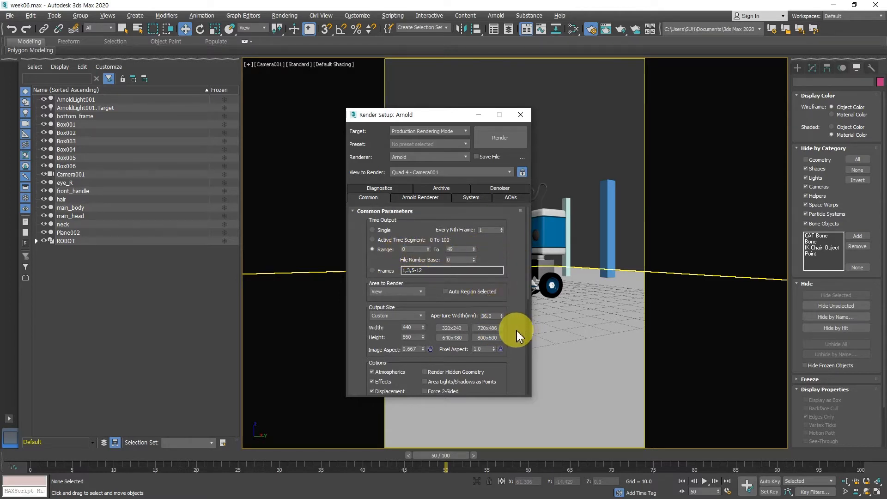
Step: Start choosing the render output file and create a folder named robot_rendering inside renderoutput
left_click_drag(516, 331, 515, 182)
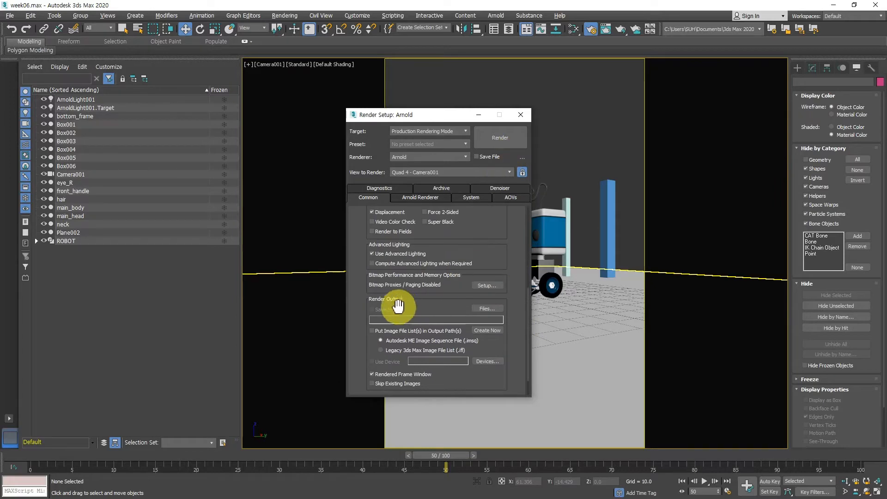
left_click(492, 313)
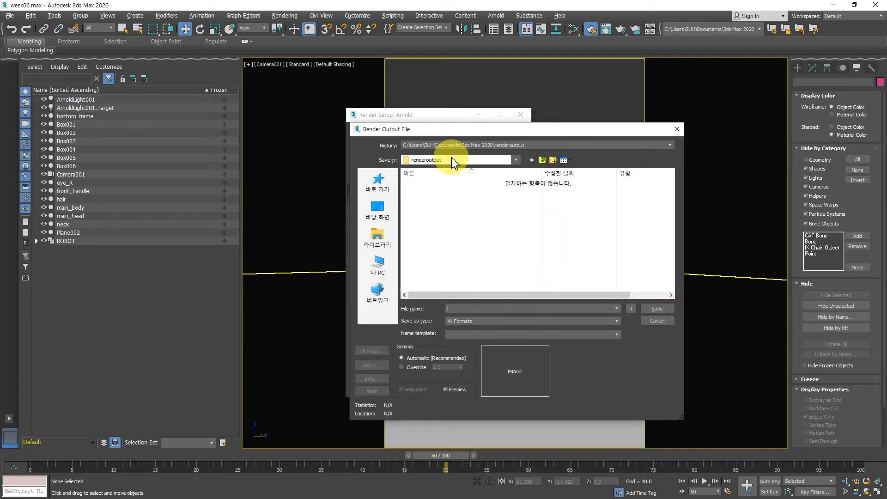
right_click(441, 201)
left_click(415, 207)
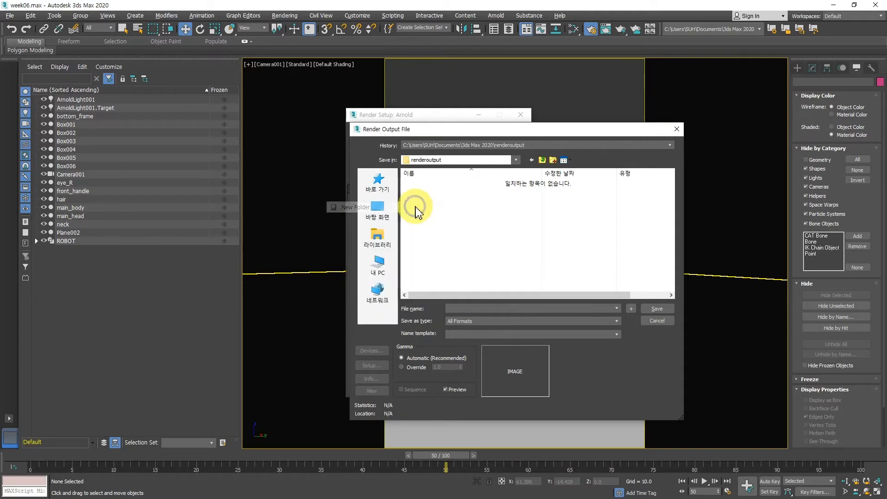
type("rob")
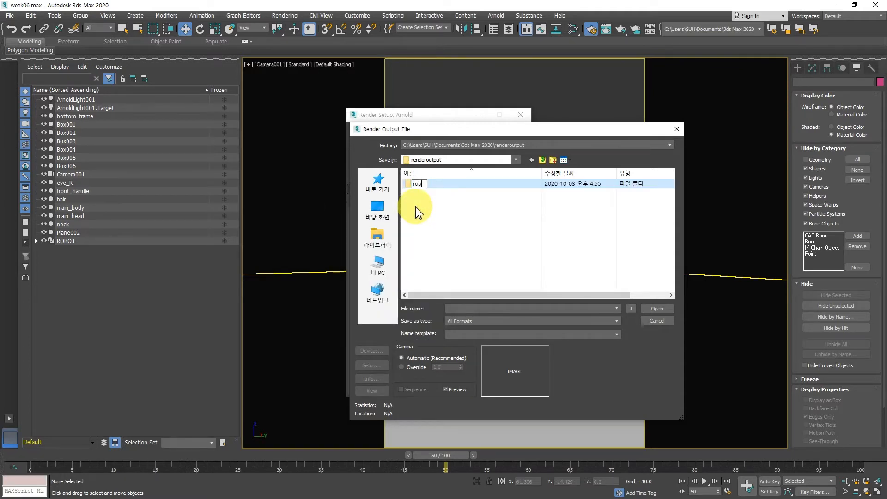
type("ot_renderlign")
key("BackSpace")
key("BackSpace")
key("BackSpace")
key("BackSpace")
type("ing")
key("Return")
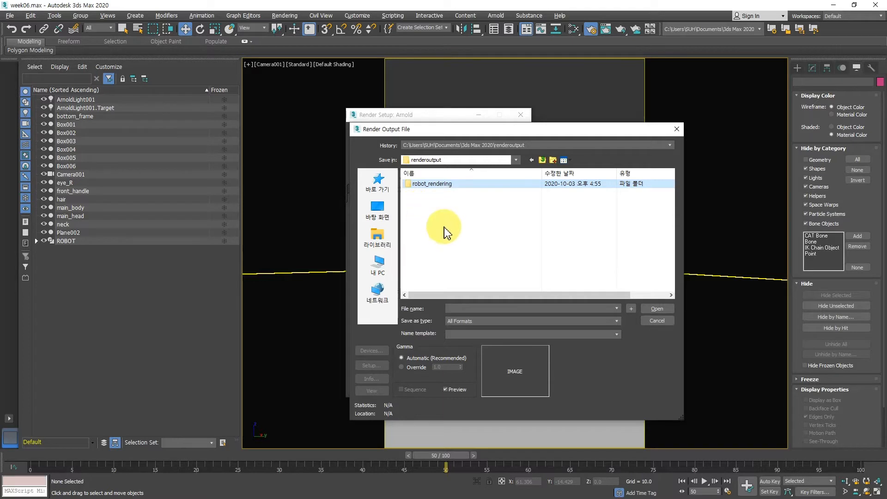
Step: Save the render output as a JPEG file named robot in the robot_rendering folder, accepting the default JPEG image settings
left_click(502, 321)
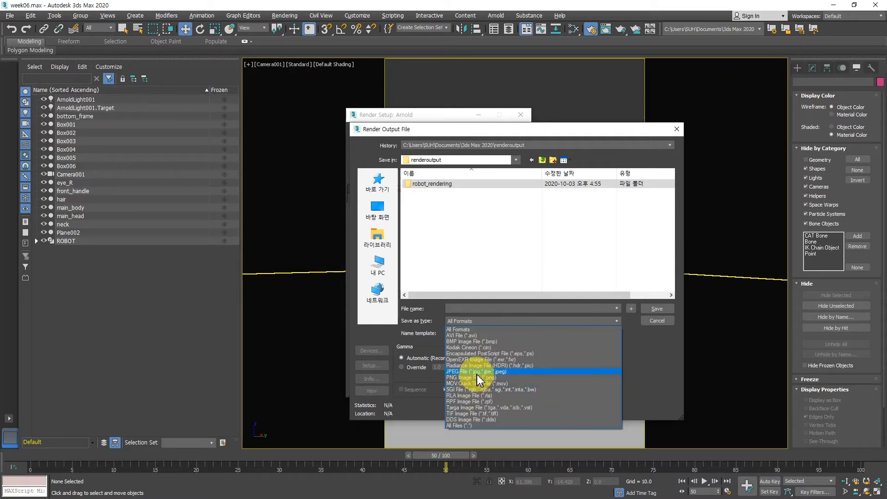
left_click(478, 373)
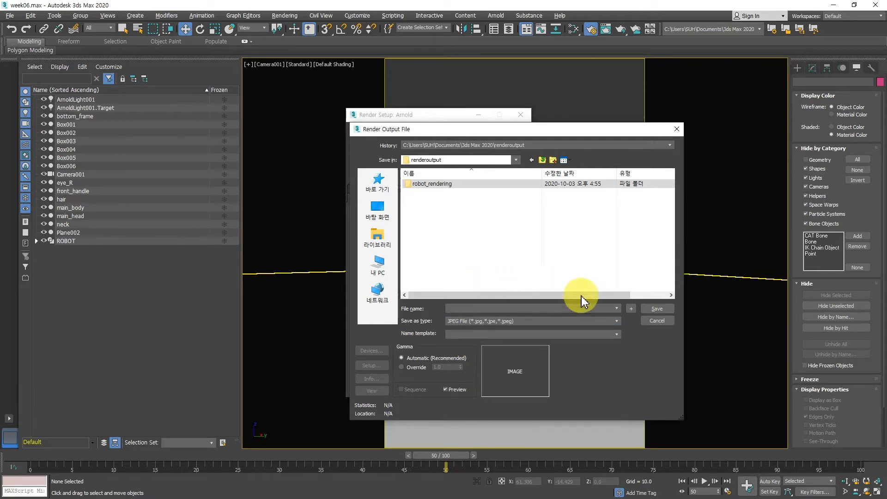
left_click(536, 310)
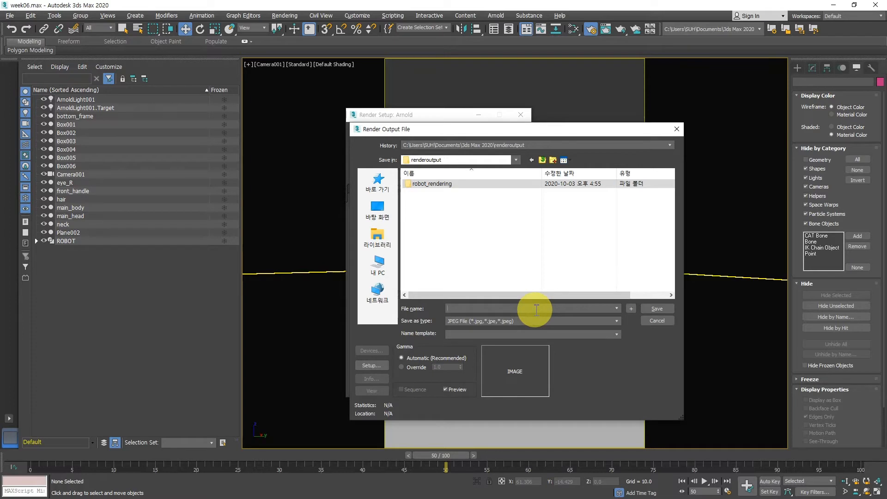
type("ro")
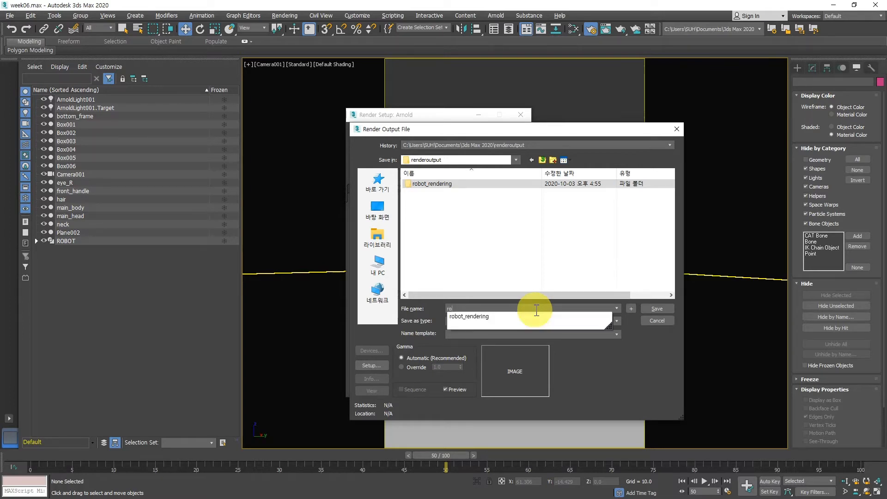
type("bot")
left_click(511, 260)
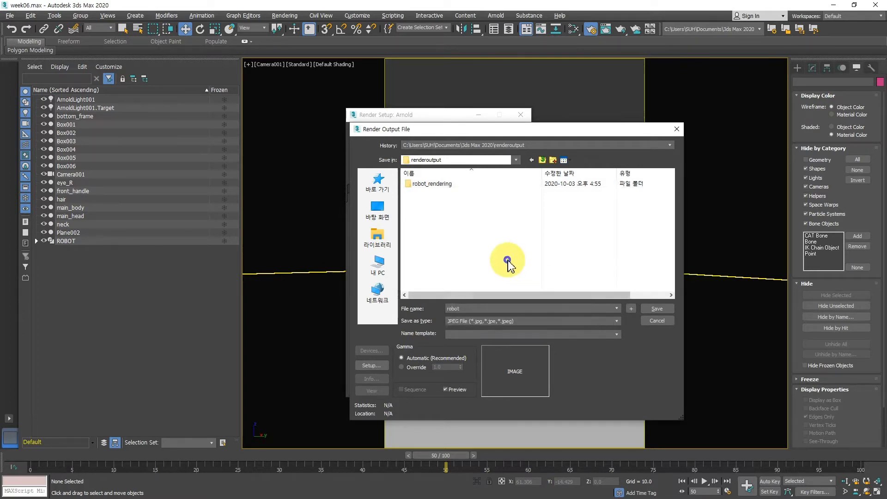
double_click(434, 184)
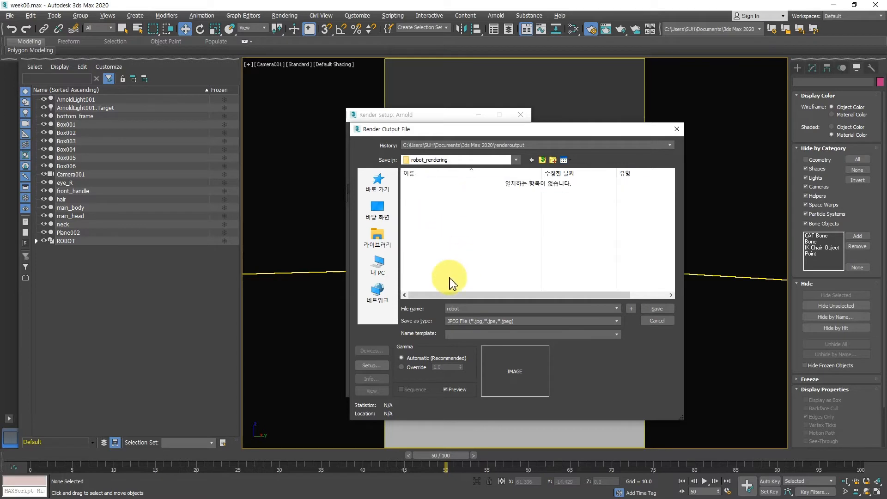
double_click(472, 311)
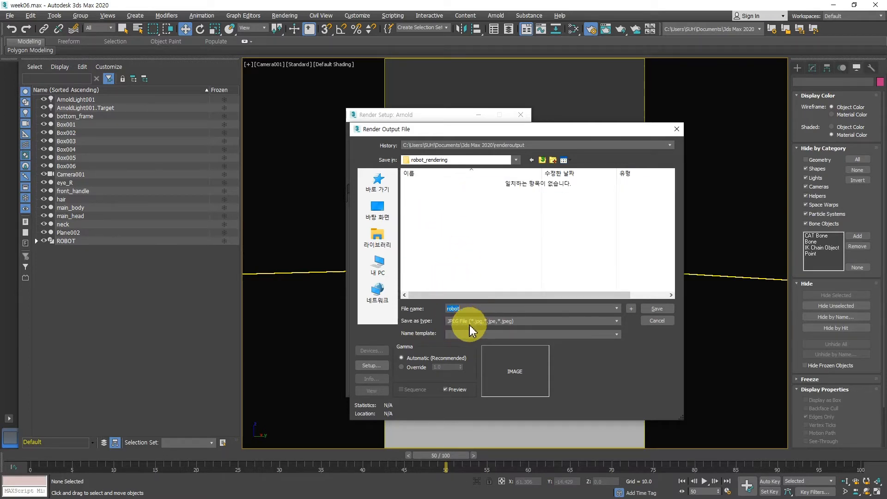
left_click(648, 309)
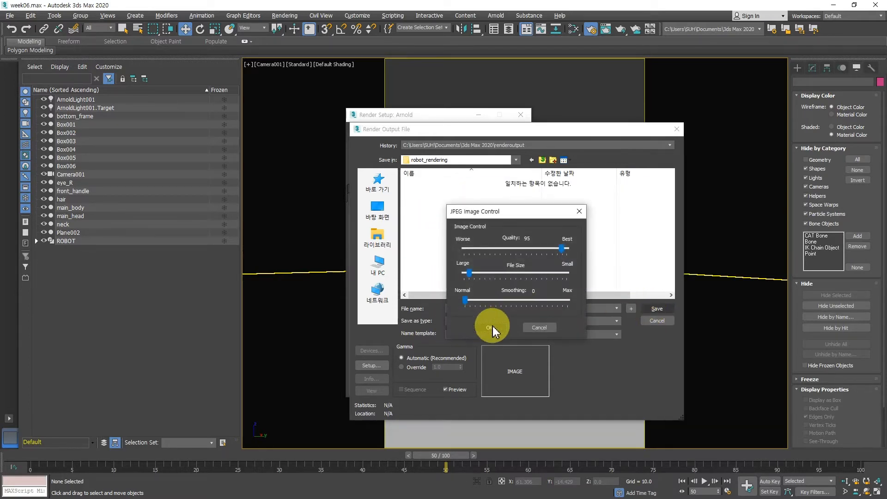
left_click(495, 327)
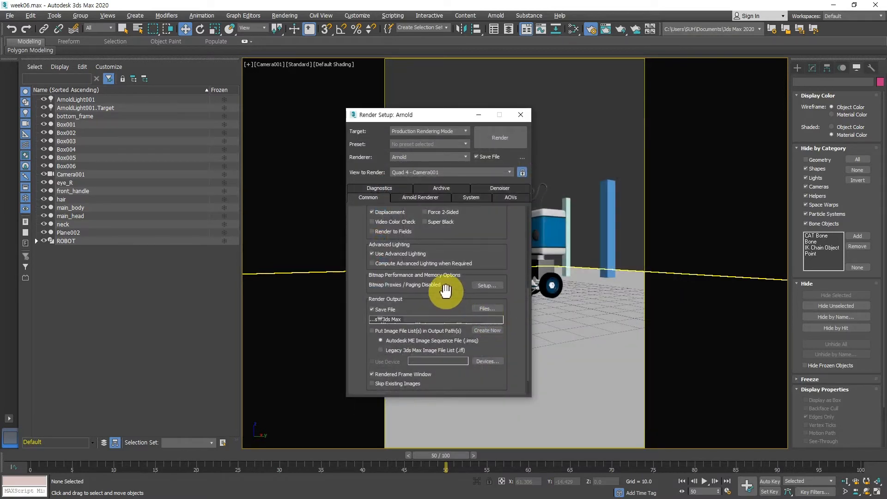
Step: Review the common render settings and render the Camera001 frame range to the image sequence
left_click_drag(448, 288, 449, 248)
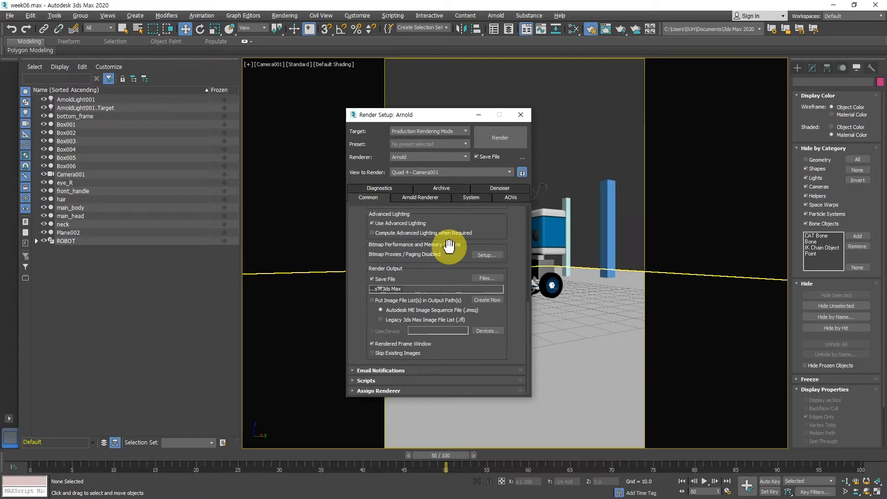
left_click_drag(451, 242, 390, 358)
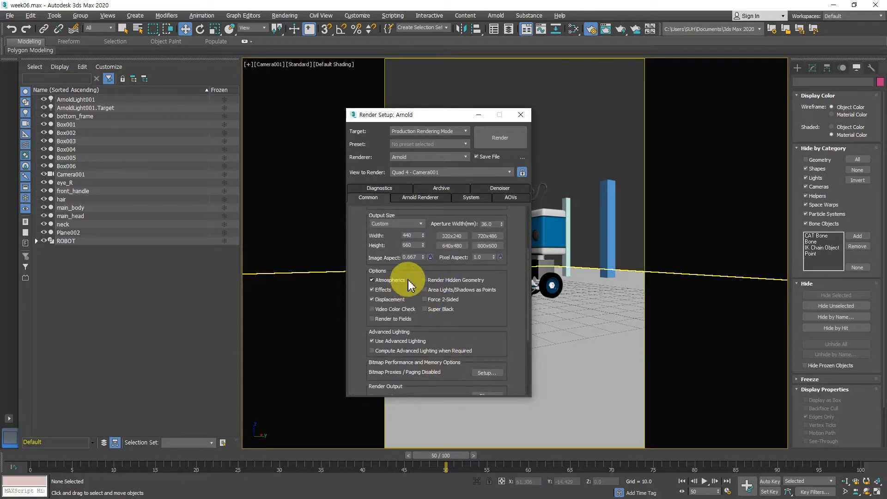
left_click_drag(411, 266, 423, 387)
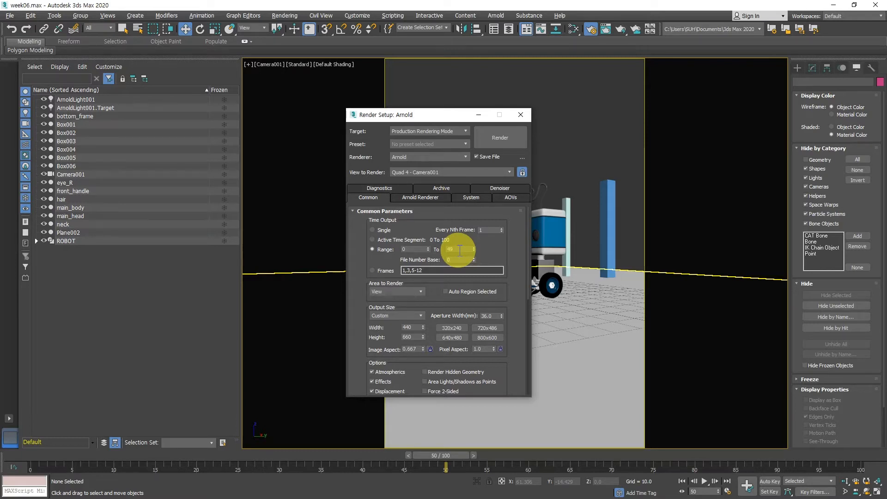
left_click(505, 139)
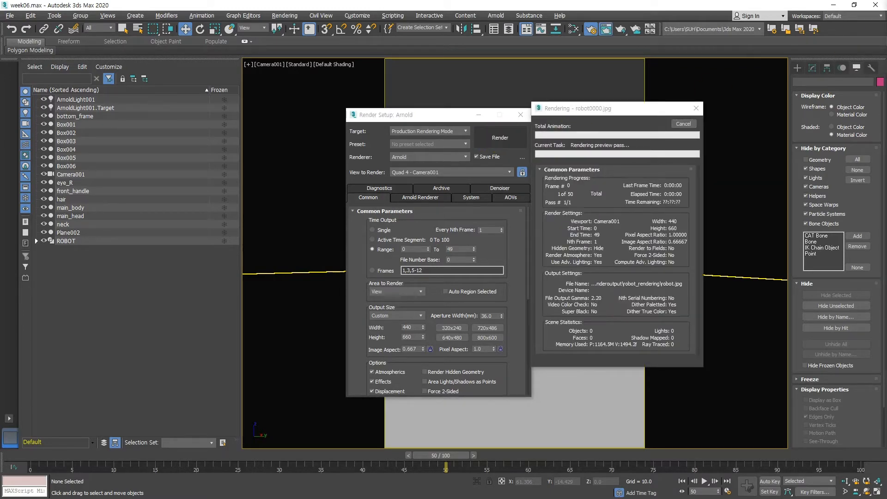
left_click_drag(707, 219, 379, 75)
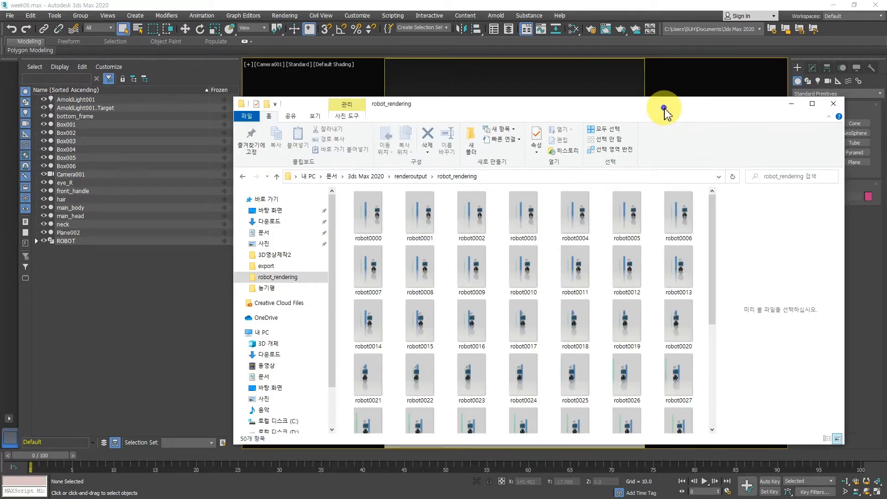
Step: Examine the rendered frames robot0000 through robot0049 in the robot_rendering folder in File Explorer
left_click_drag(665, 107, 665, 124)
left_click(376, 240)
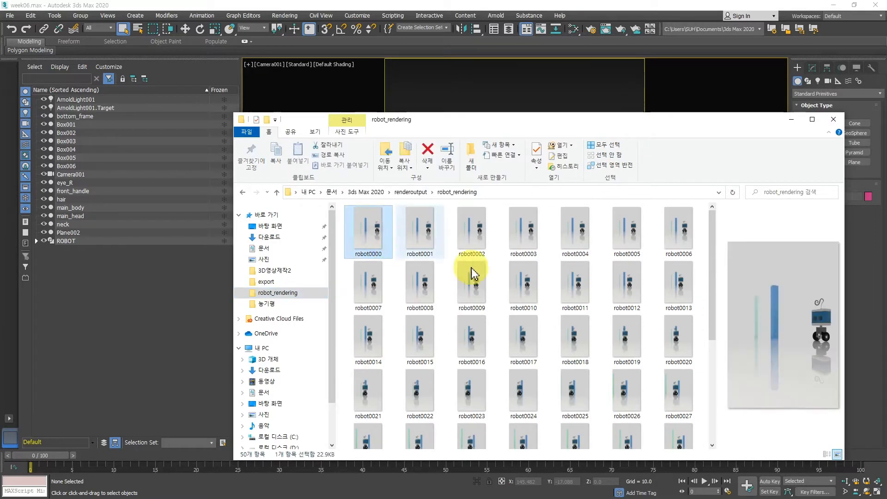
scroll(508, 282, "down", 3)
left_click(528, 286)
left_click(368, 421)
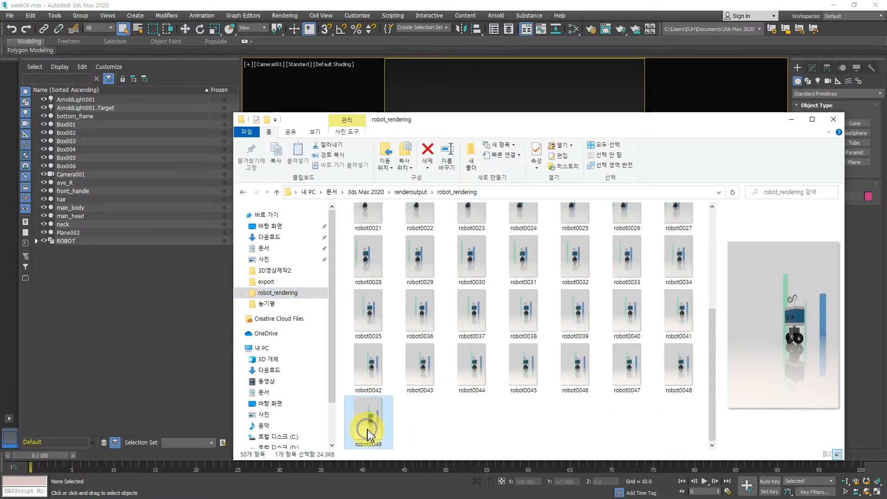
scroll(413, 436, "up", 3)
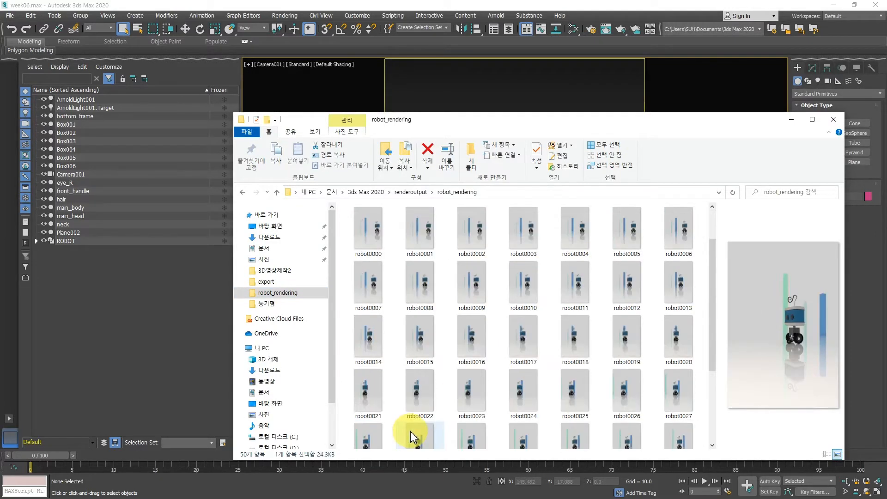
Step: Preview the first rendered frame, robot0000, and minimize the robot_rendering folder window
left_click(382, 244)
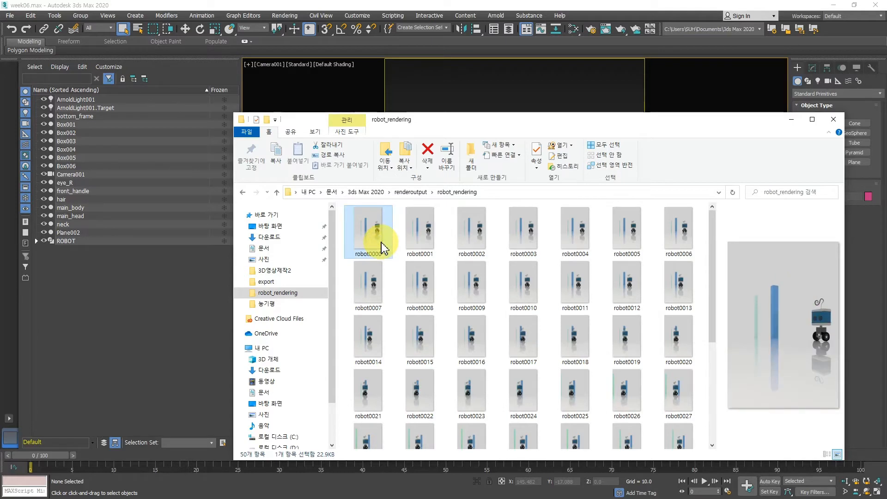
left_click_drag(562, 121, 519, 116)
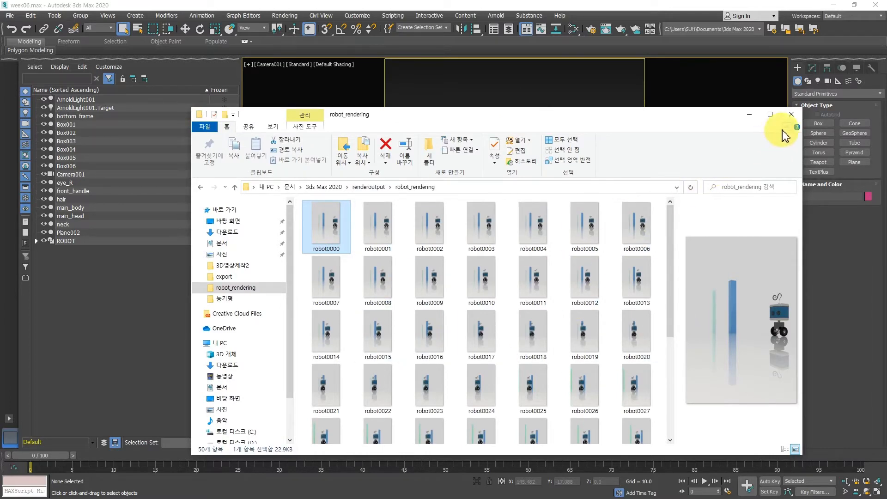
left_click(747, 117)
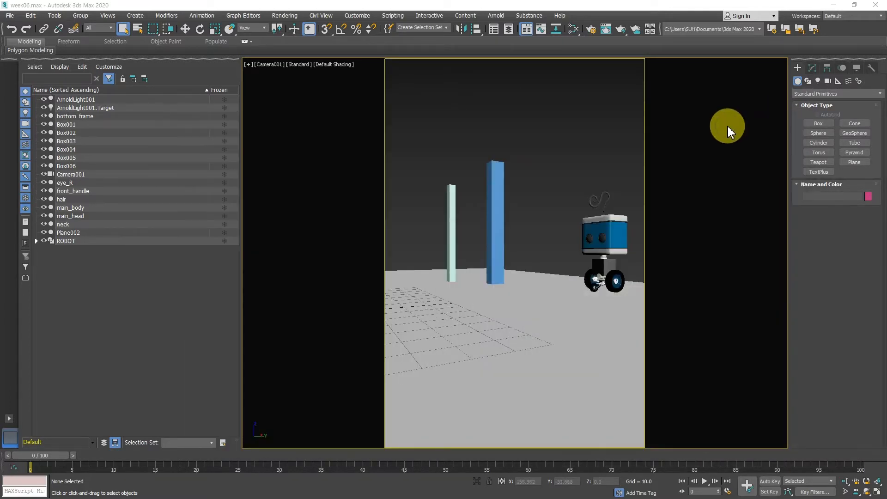
left_click(599, 264)
left_click(544, 178)
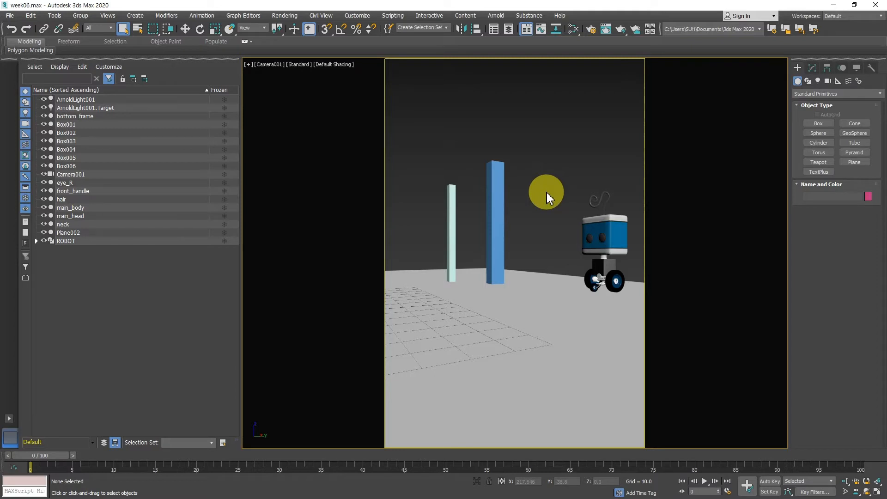
left_click(597, 242)
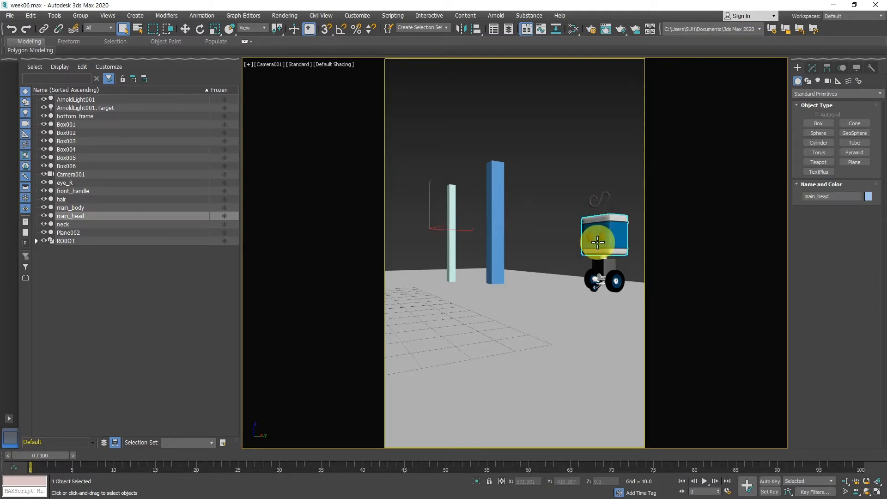
left_click(537, 237)
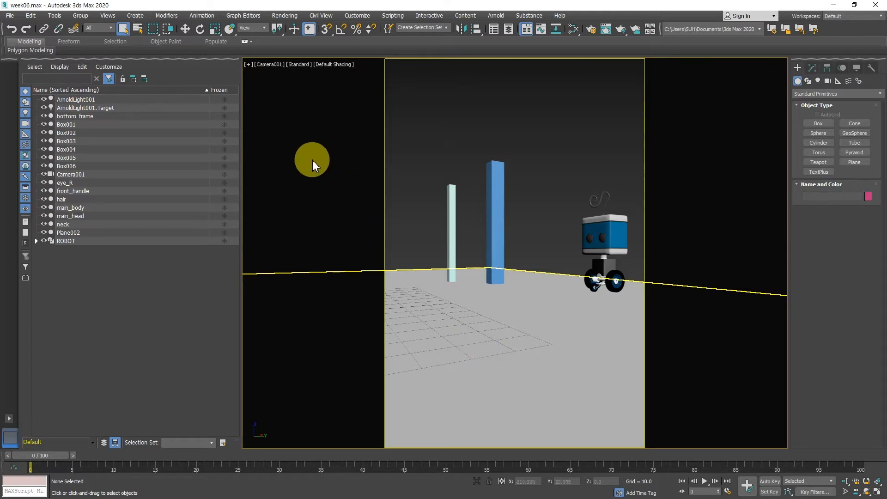
left_click(54, 16)
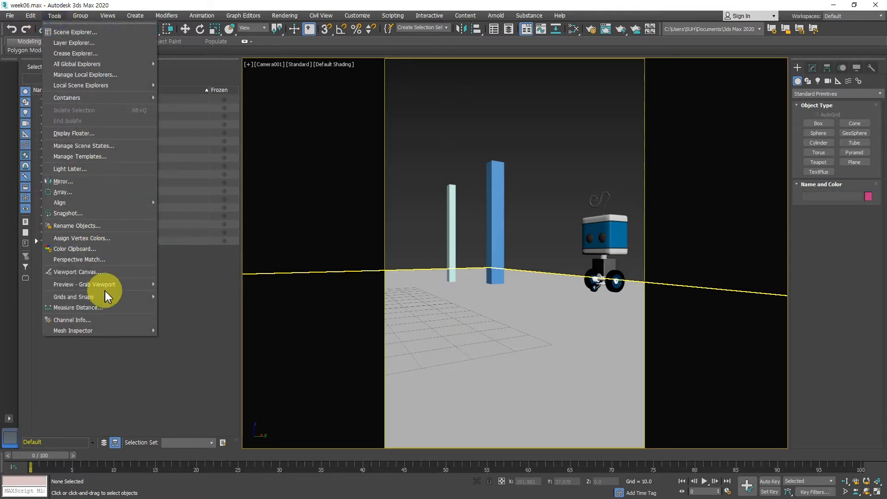
left_click(850, 70)
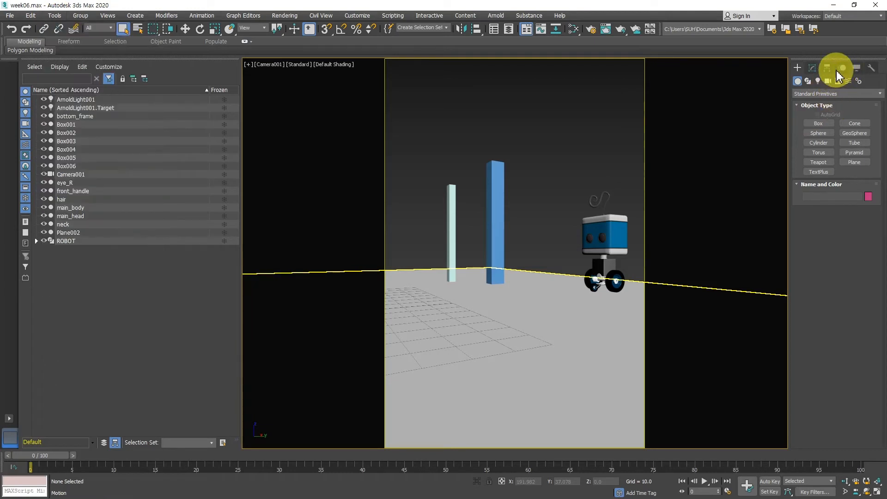
left_click(849, 69)
left_click(853, 68)
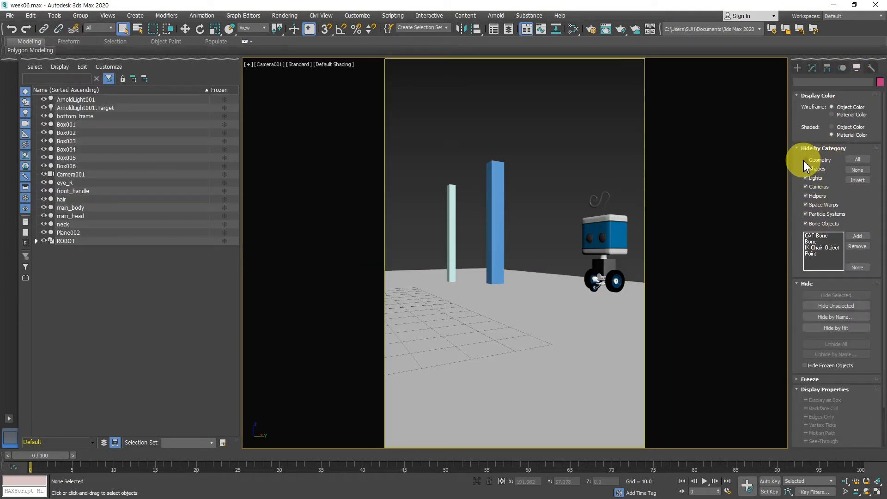
Step: Start creating a preview animation, check its frame range, playback rate and output size, and set the per-view preset to Standard
left_click(54, 15)
mouse_move(115, 285)
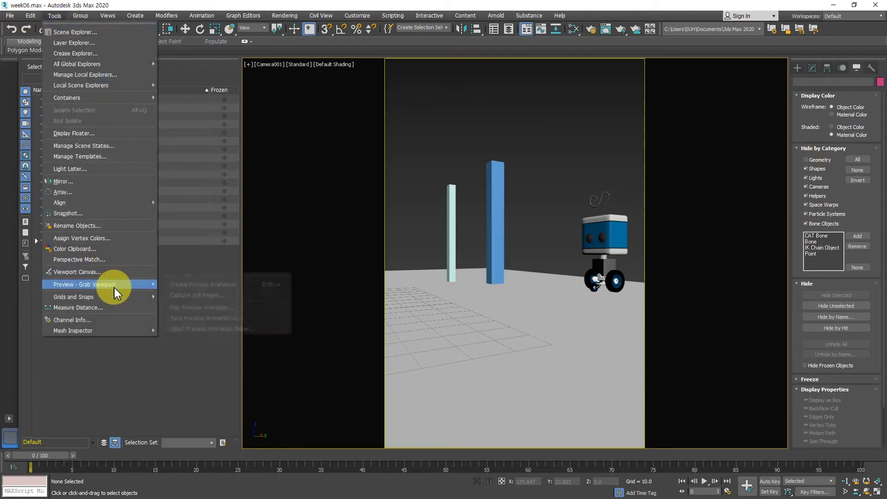
left_click(176, 285)
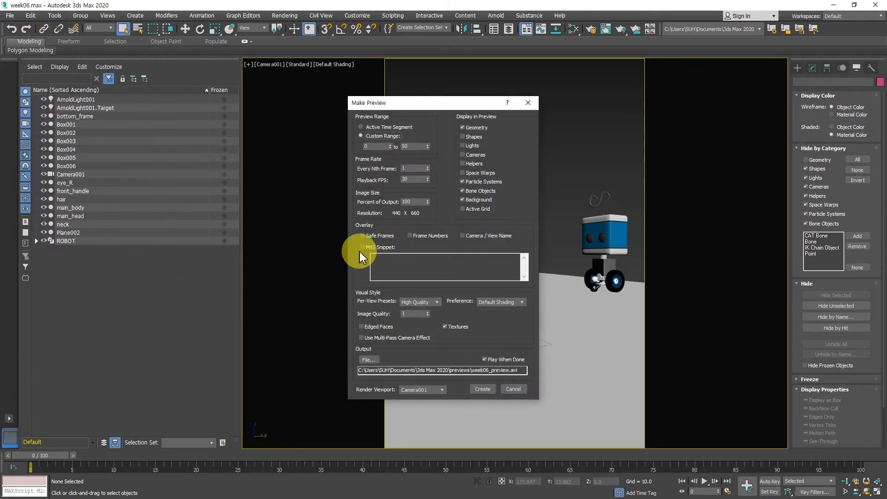
left_click(413, 179)
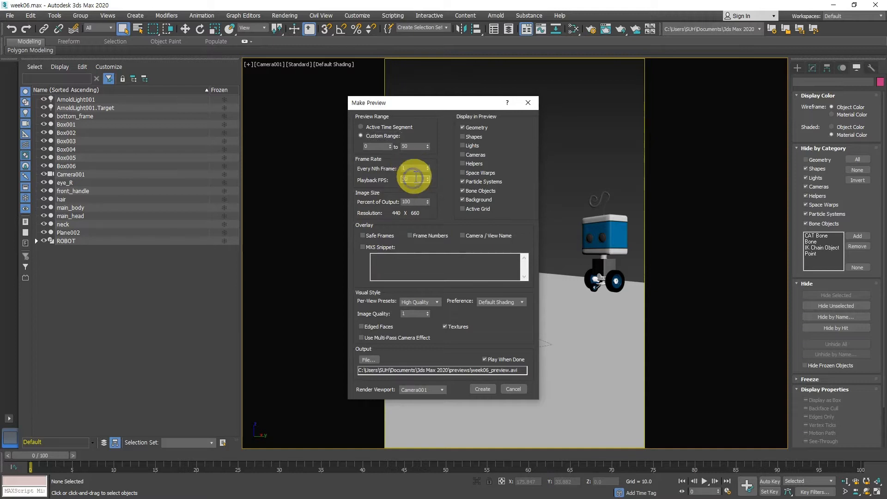
left_click(413, 146)
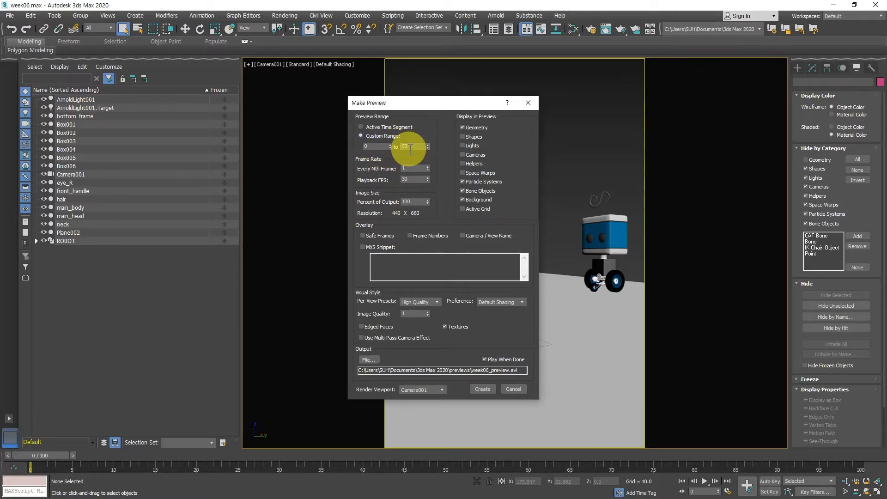
left_click(409, 201)
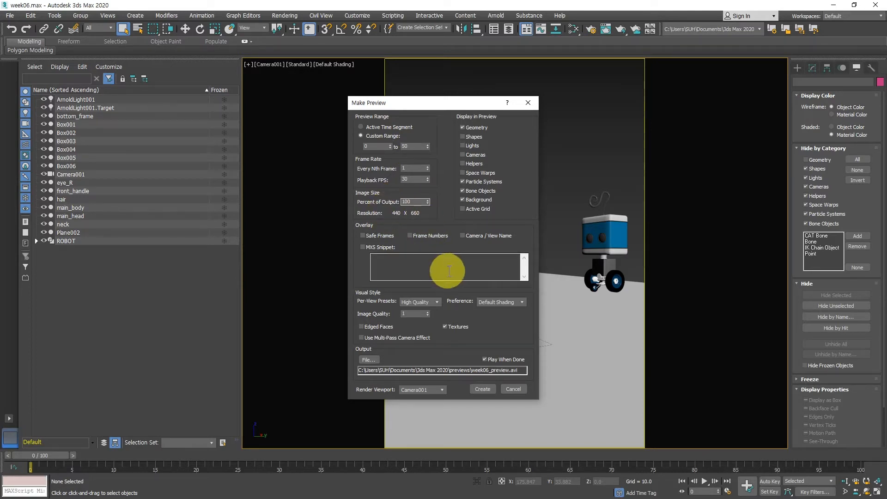
left_click(431, 303)
left_click(422, 310)
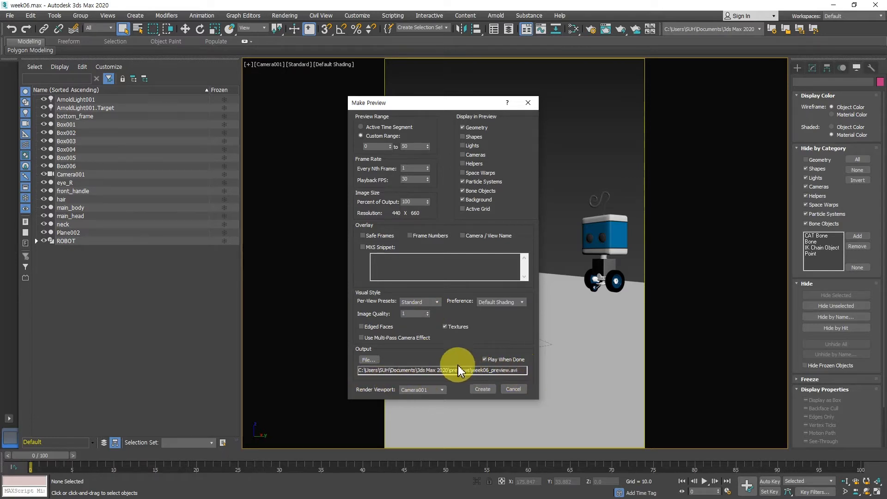
Step: Check the preview's output location, keep week06_preview.avi as the file, and create the Camera001 preview
left_click(374, 361)
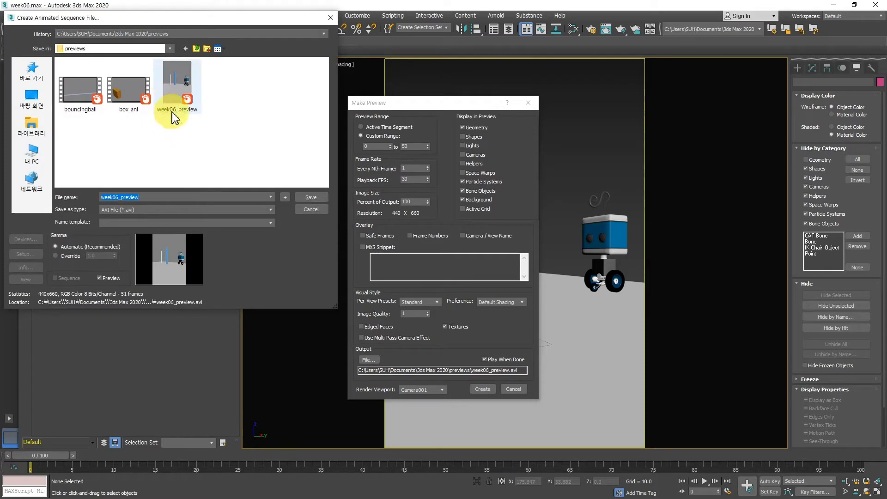
left_click(312, 209)
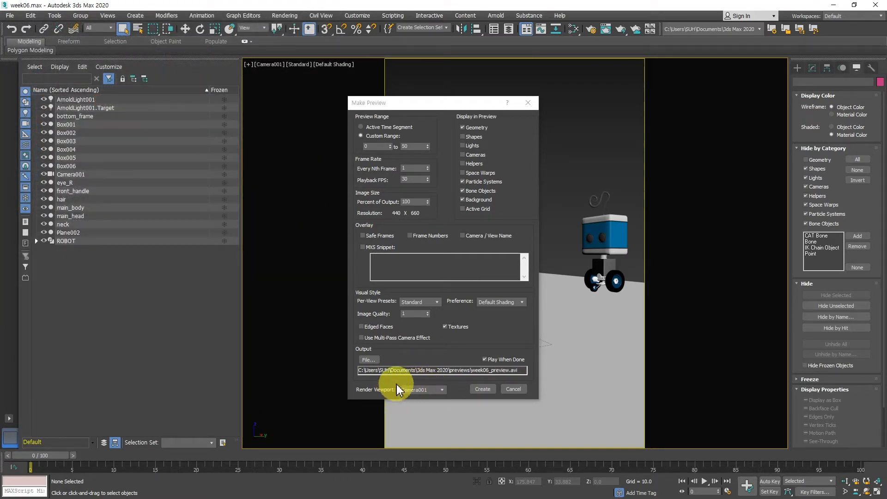
left_click(490, 392)
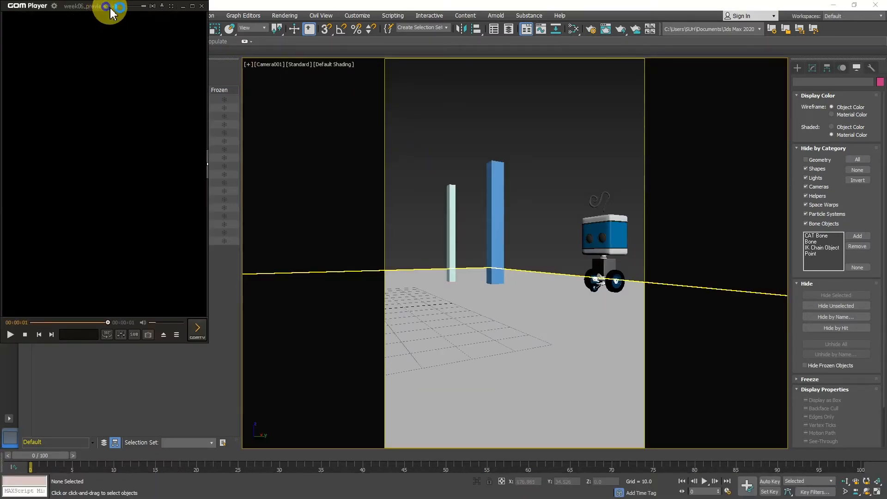
Step: Play week06_preview.avi in GOM Player and close the player
left_click_drag(112, 9, 514, 115)
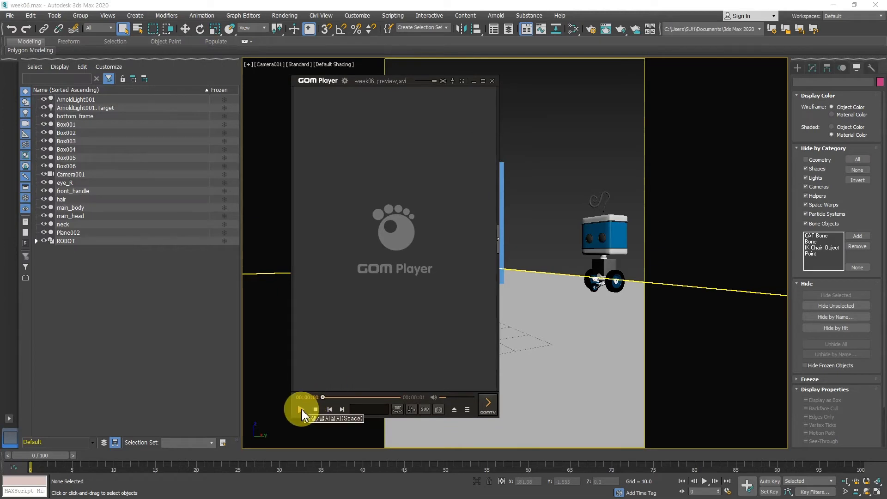
left_click(301, 409)
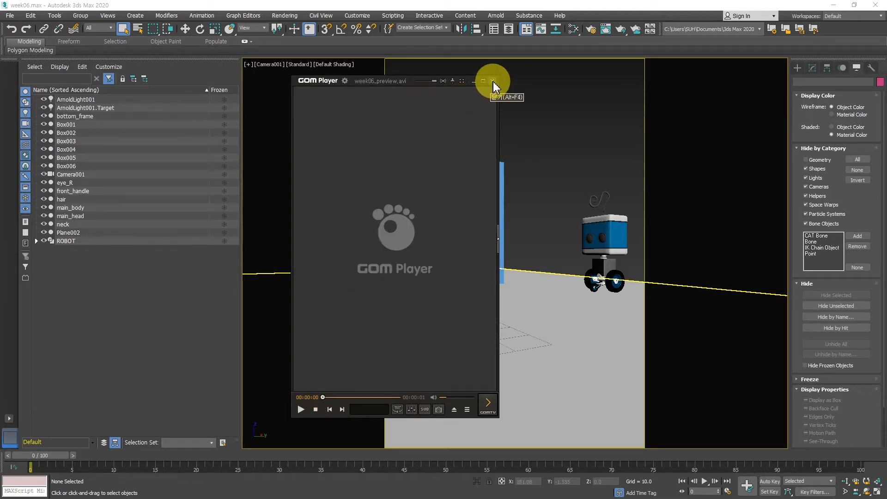
left_click(492, 82)
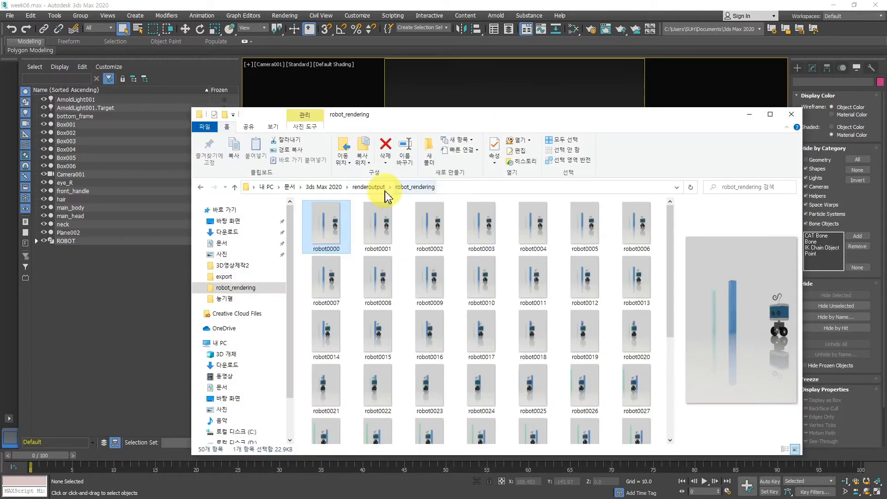
Step: Examine the rendered robot frames in the robot_rendering folder through the last one, and minimize the folder window
left_click(331, 233)
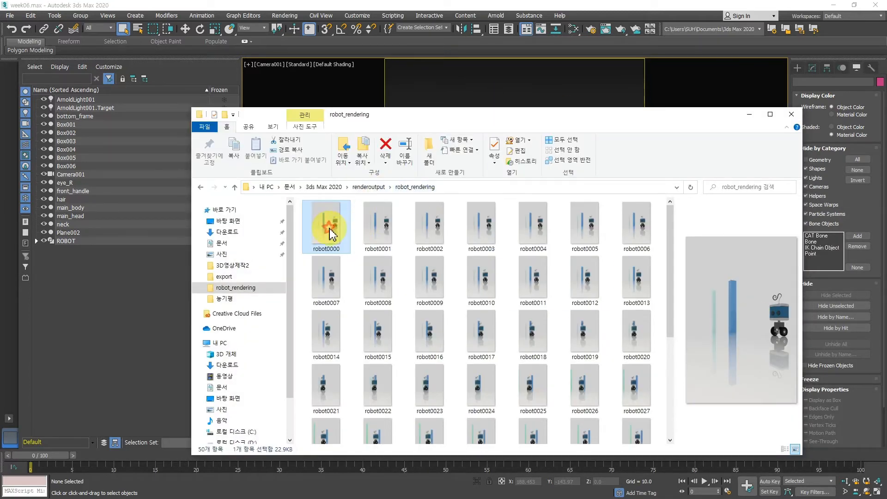
right_click(331, 233)
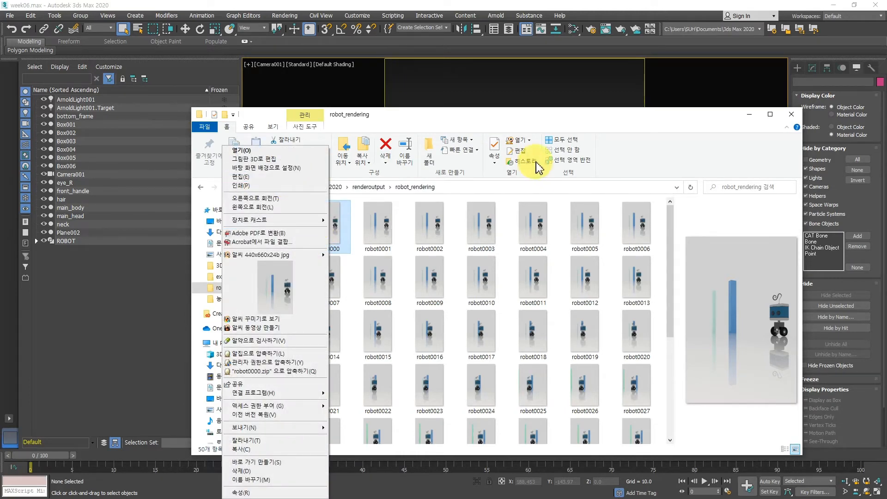
left_click(543, 122)
left_click_drag(558, 126, 538, 119)
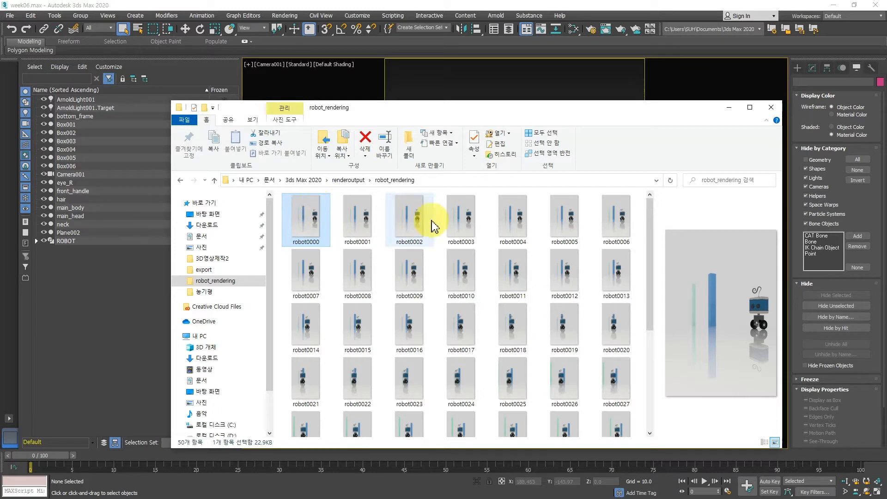
left_click(365, 218)
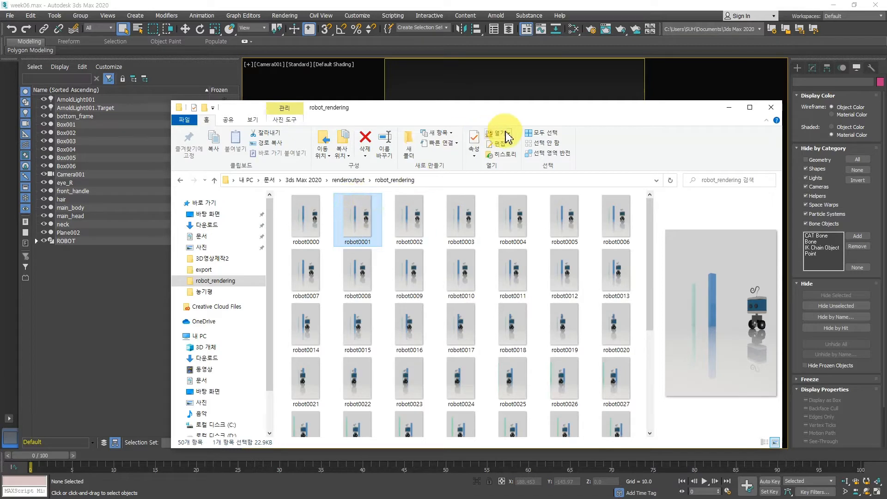
left_click_drag(525, 113, 470, 311)
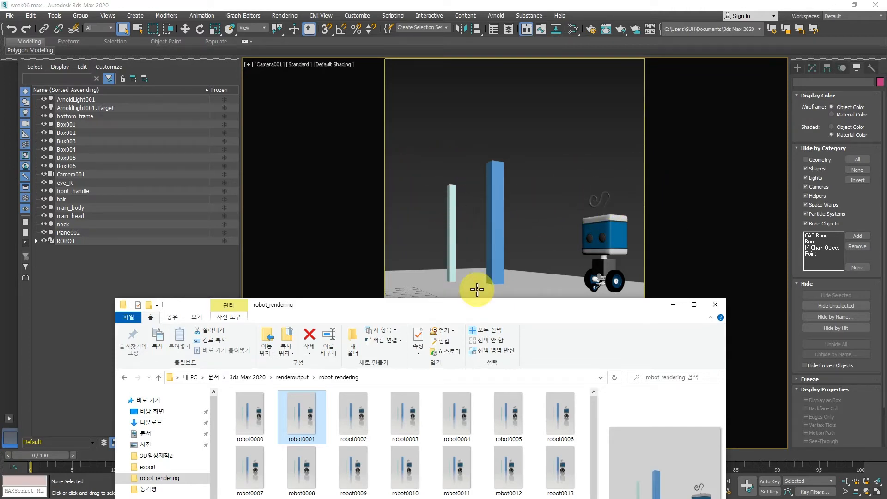
left_click_drag(486, 303, 484, 154)
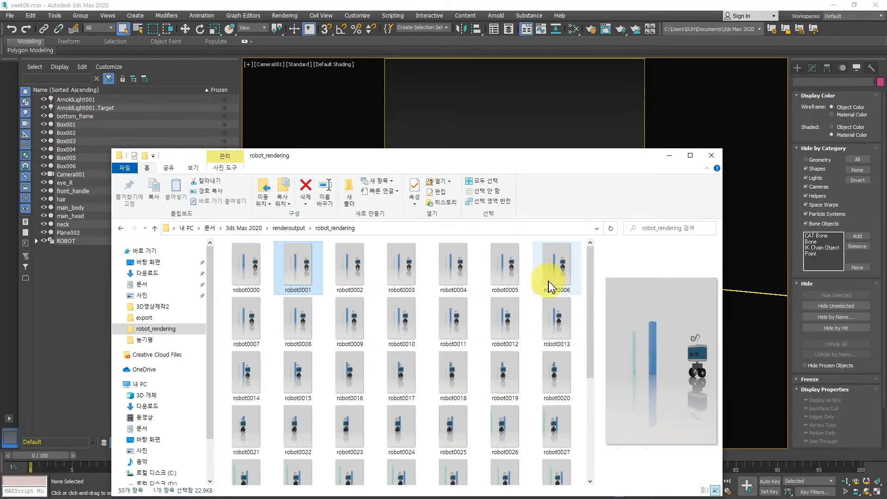
scroll(562, 300, "down", 3)
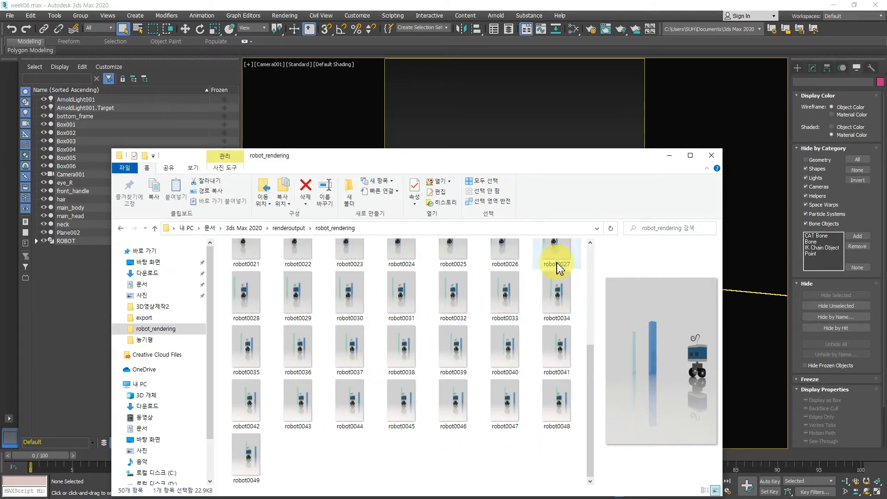
left_click(671, 156)
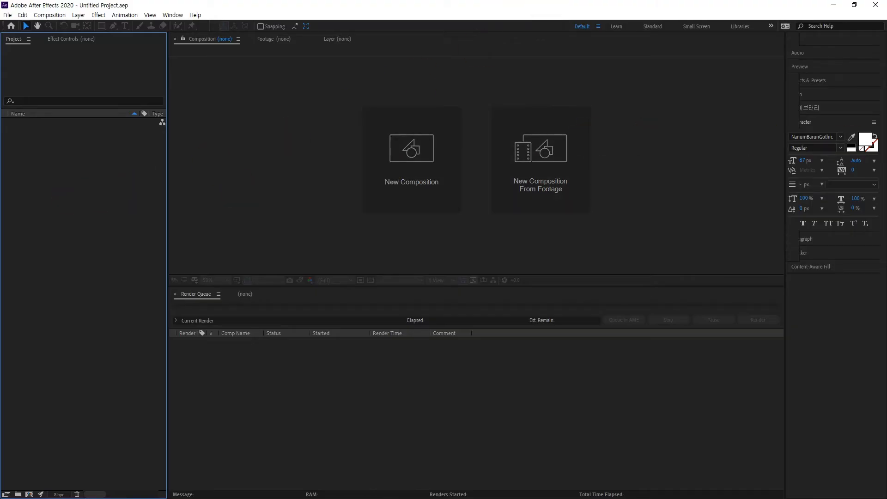
Step: Start a file import into the After Effects project and minimize the robot_rendering folder window covering it
key("ctrl+i")
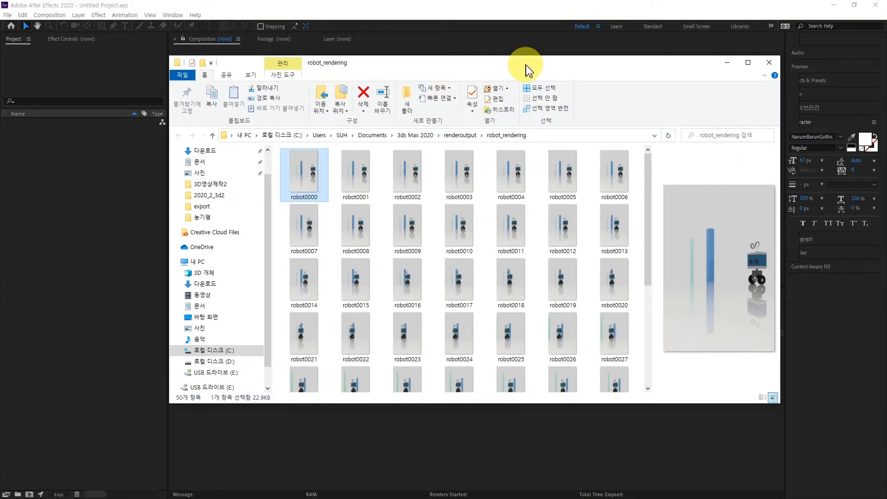
left_click_drag(524, 65, 584, 64)
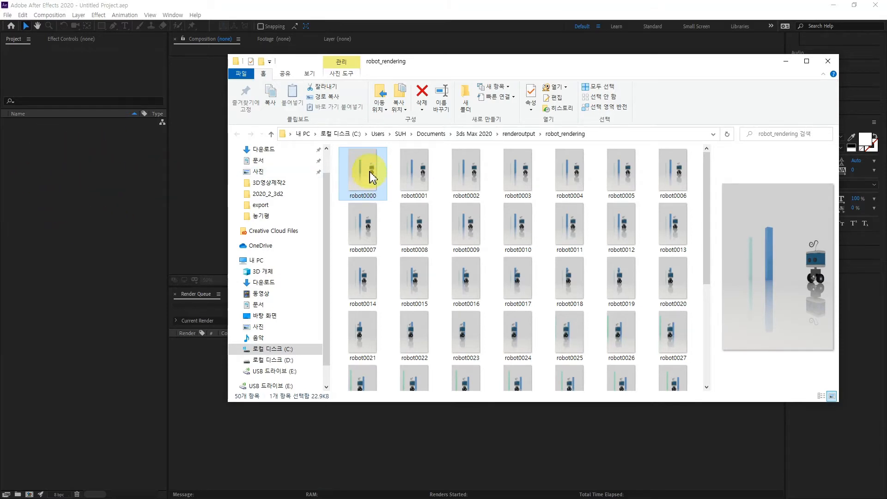
left_click(77, 184)
right_click(69, 168)
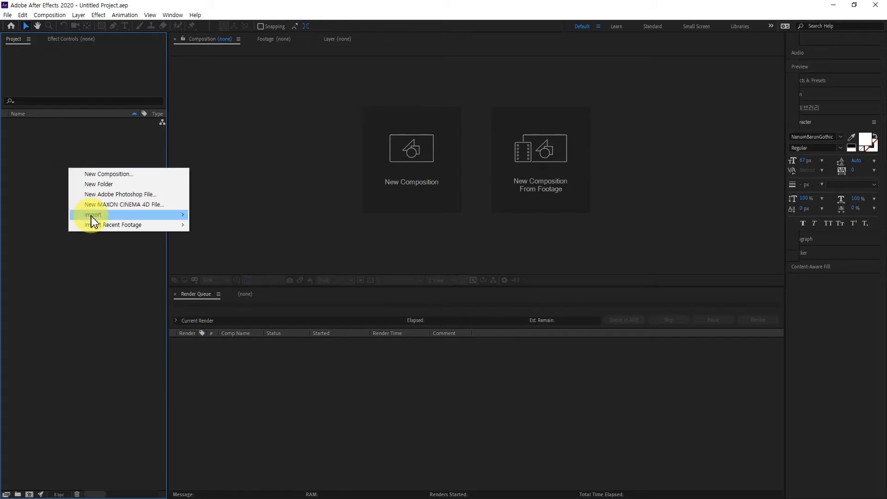
mouse_move(93, 215)
left_click(202, 215)
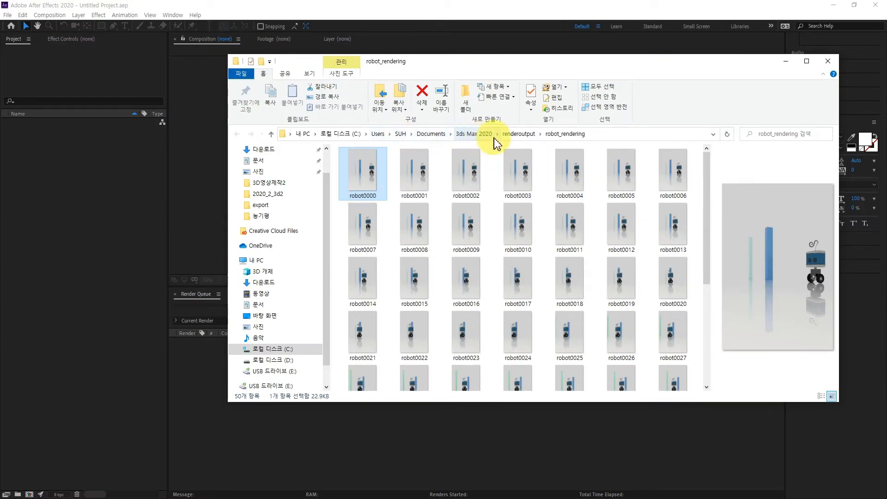
left_click(791, 62)
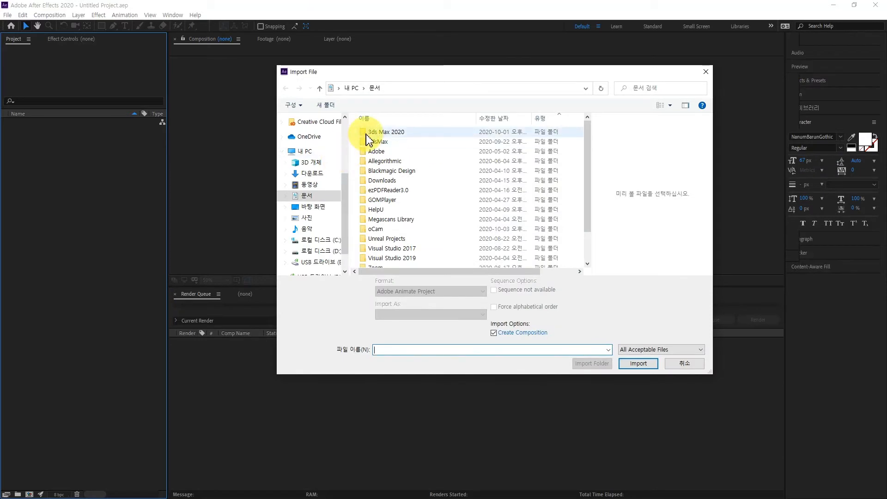
Step: Import robot0000 from 3ds Max 2020\renderoutput\robot_rendering as a JPEG sequence, with Import As set to Footage and Create Composition enabled
double_click(366, 133)
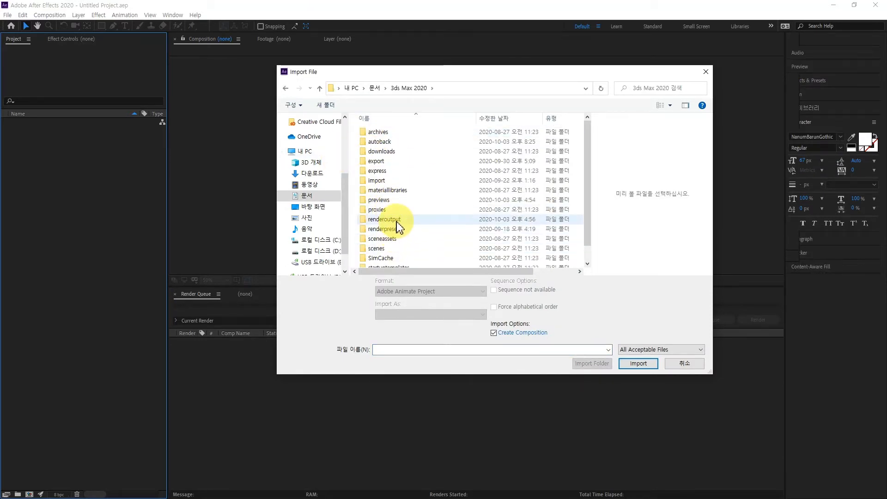
double_click(396, 220)
left_click(384, 132)
double_click(384, 132)
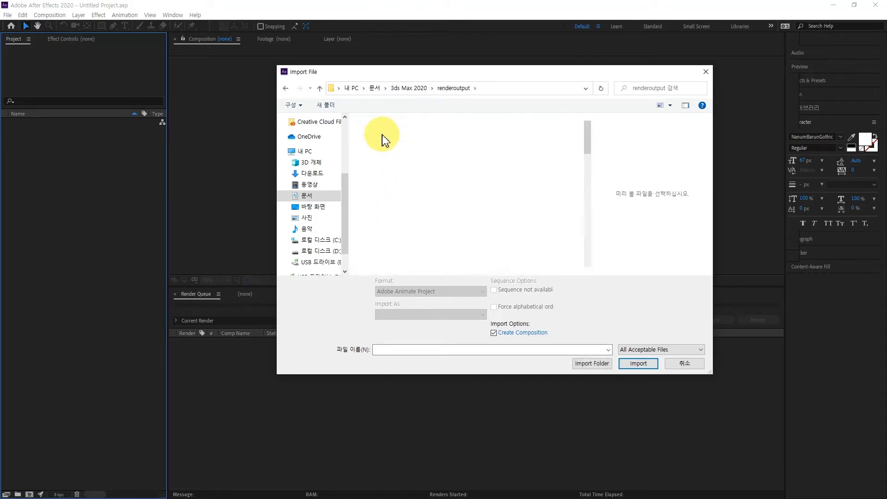
left_click(381, 133)
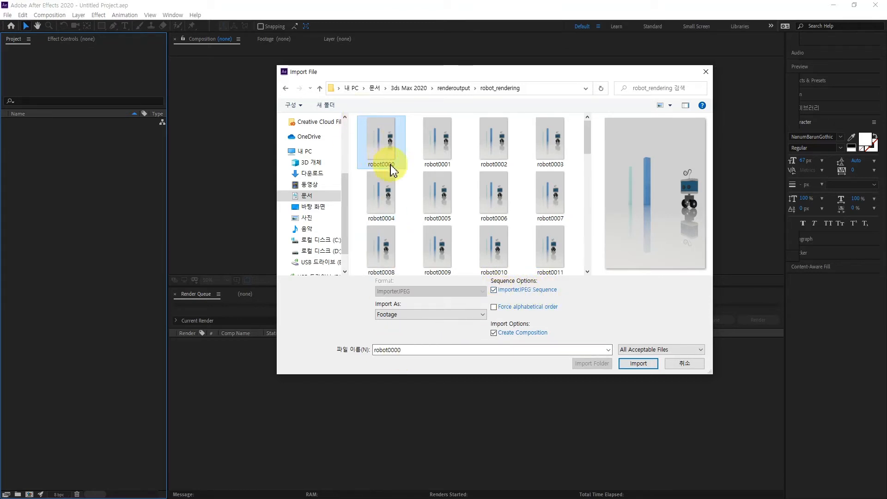
left_click(638, 363)
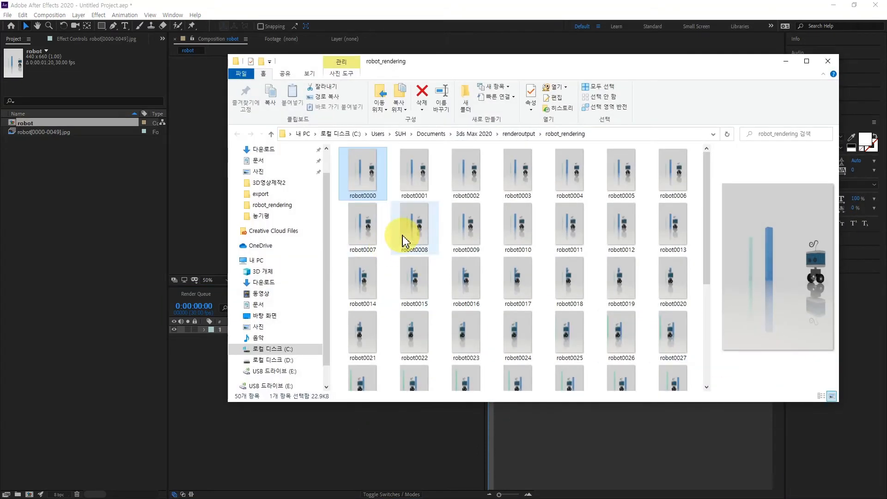
Step: Add the single frame robot0008 from the robot_rendering folder to the project, and delete it from the project again
left_click_drag(406, 237, 96, 177)
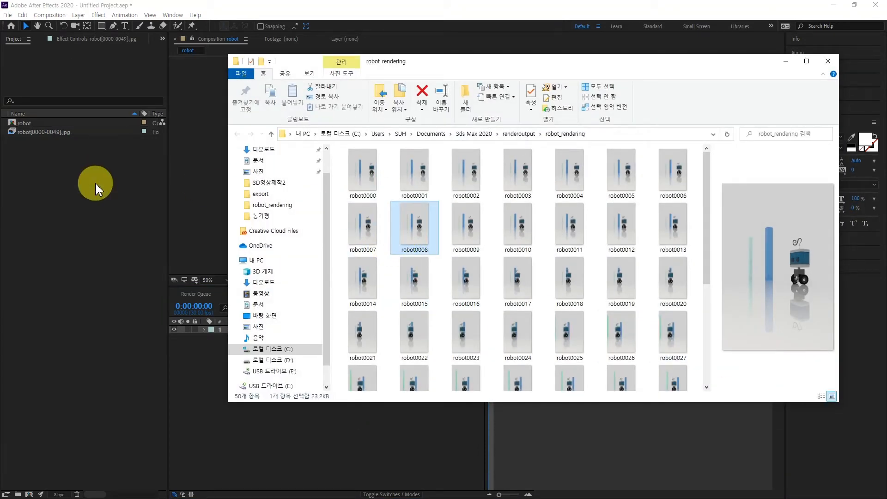
left_click(96, 188)
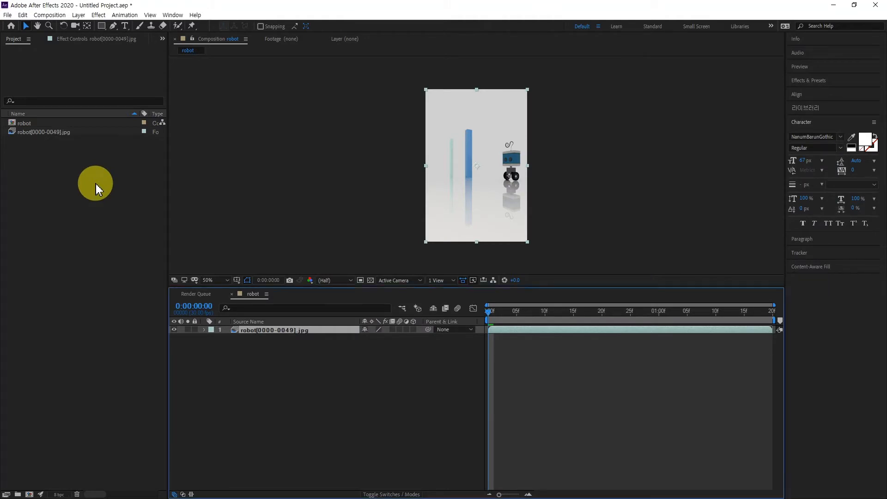
left_click(95, 184)
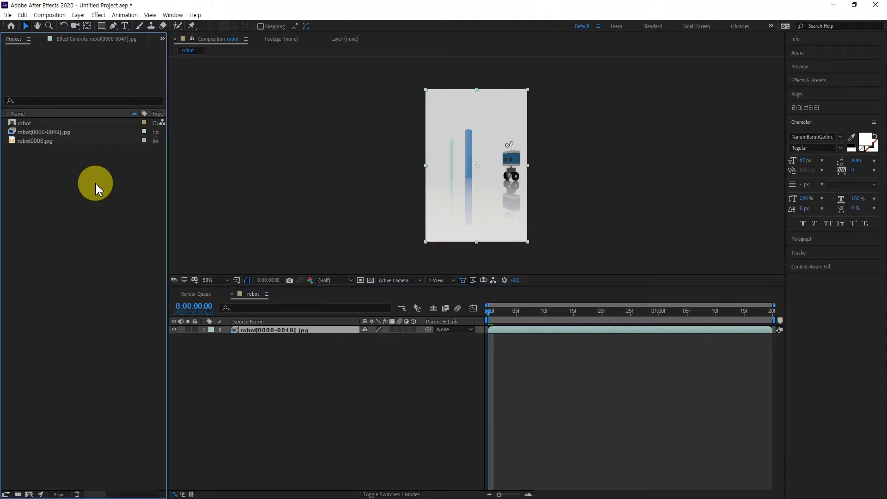
left_click(14, 142)
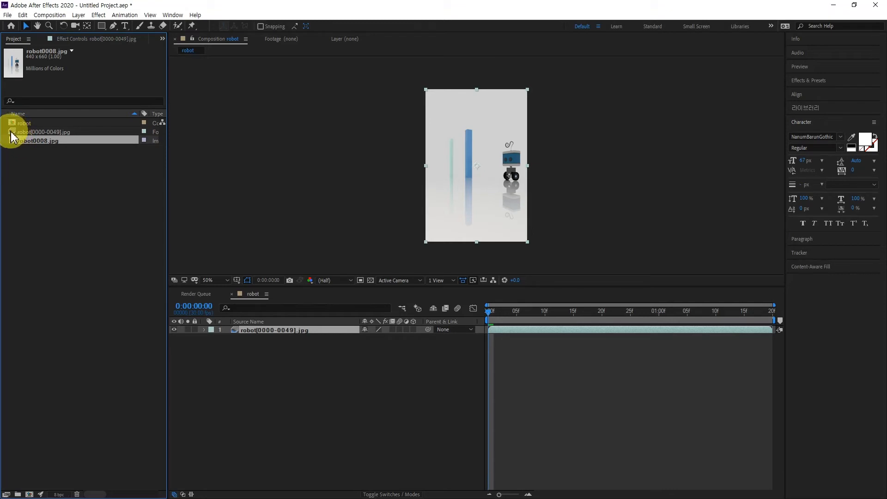
left_click(77, 492)
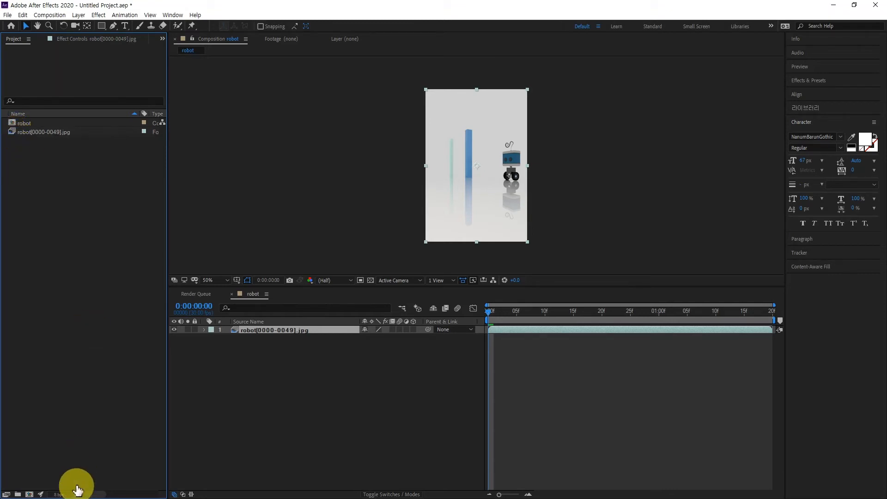
Step: Play the robot composition from its first frame to preview the image sequence, and stop playback
left_click(52, 133)
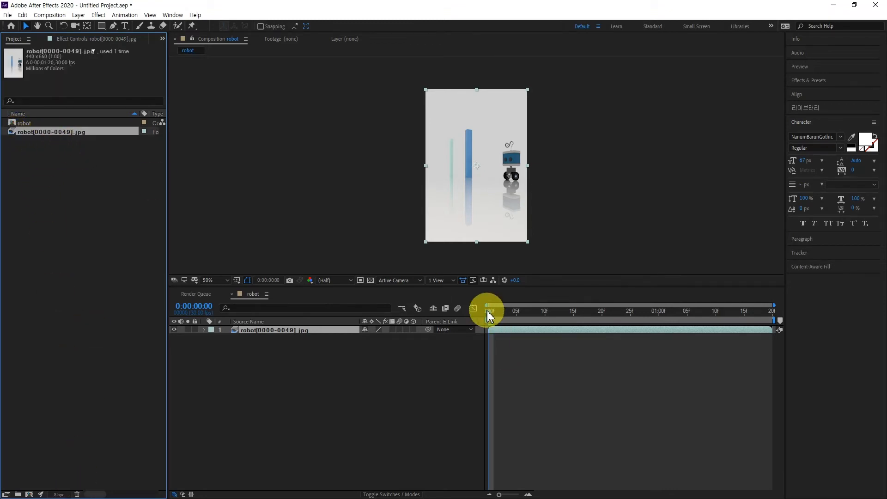
left_click_drag(488, 312, 468, 326)
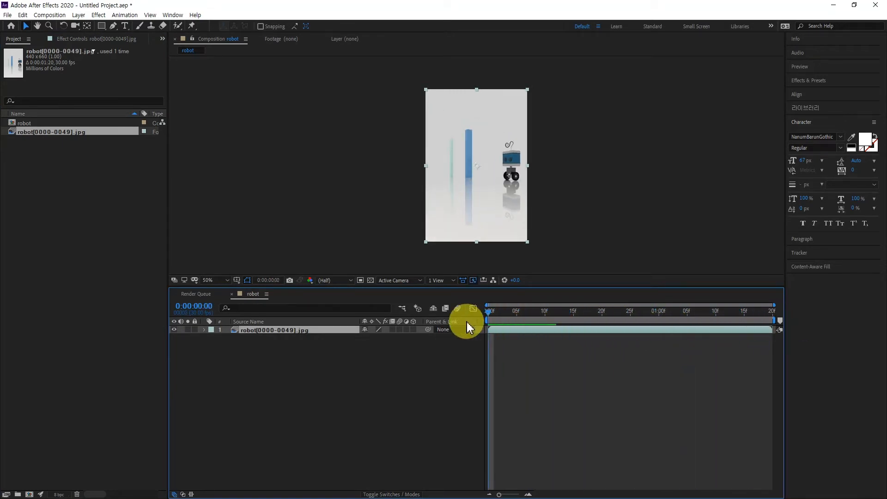
left_click(798, 67)
left_click(833, 79)
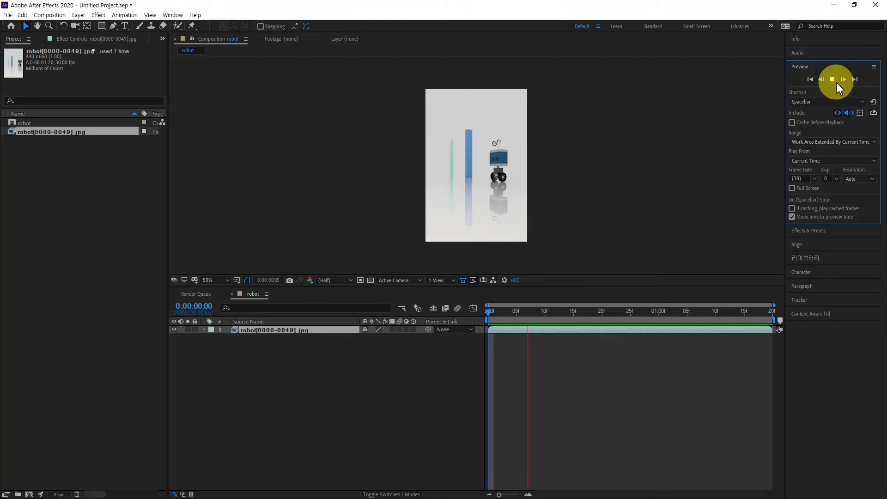
left_click(518, 192)
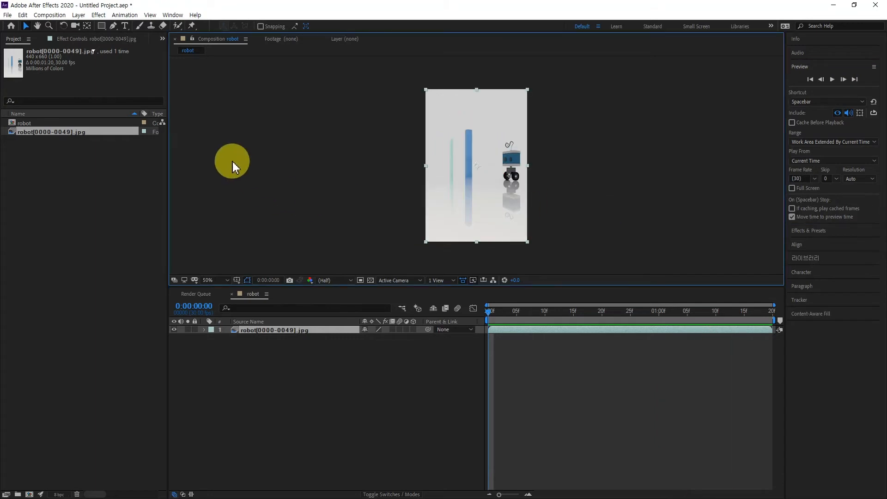
Step: Check the export options for the robot composition, including the Adobe Media Encoder queue, without exporting
left_click(55, 17)
mouse_move(6, 18)
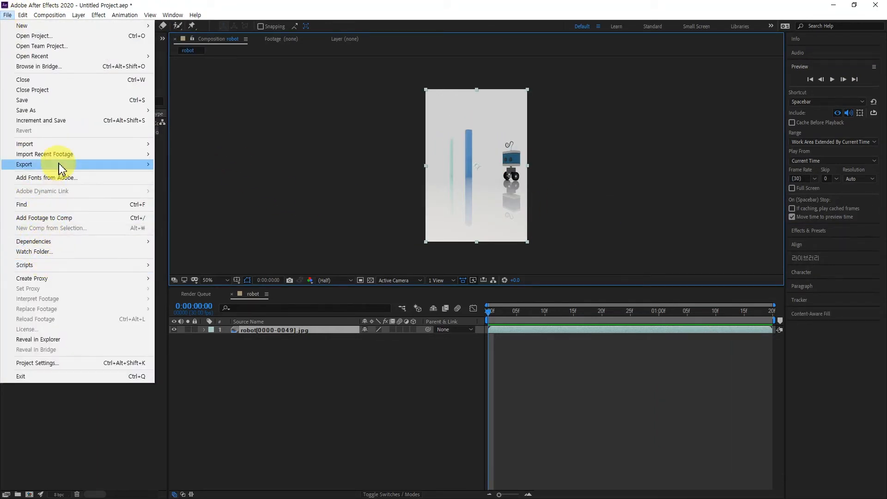
mouse_move(62, 169)
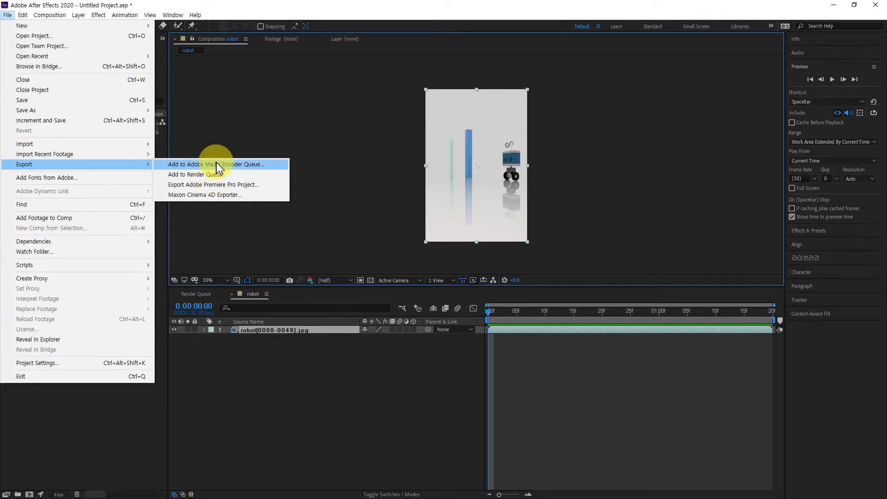
left_click(507, 370)
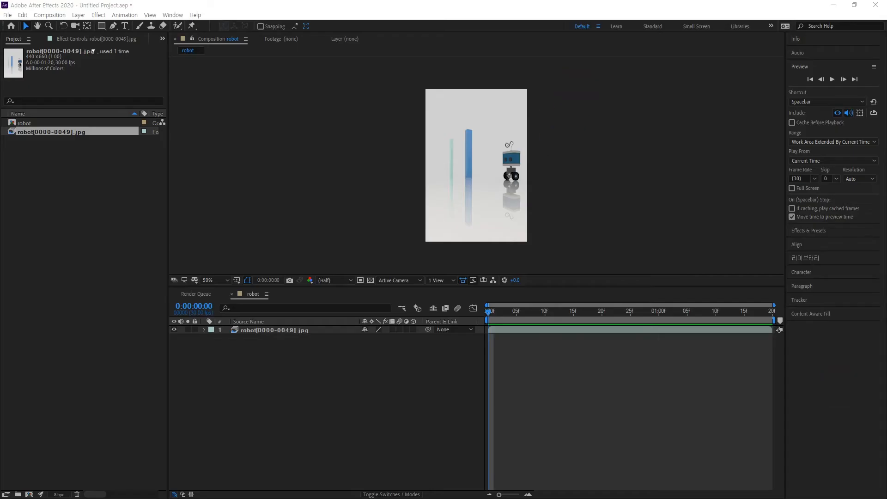
Step: Review the 3D Production Pipeline slide in PowerPoint and the first rendered frames in the robot_rendering folder, and return to After Effects
key("alt+Tab")
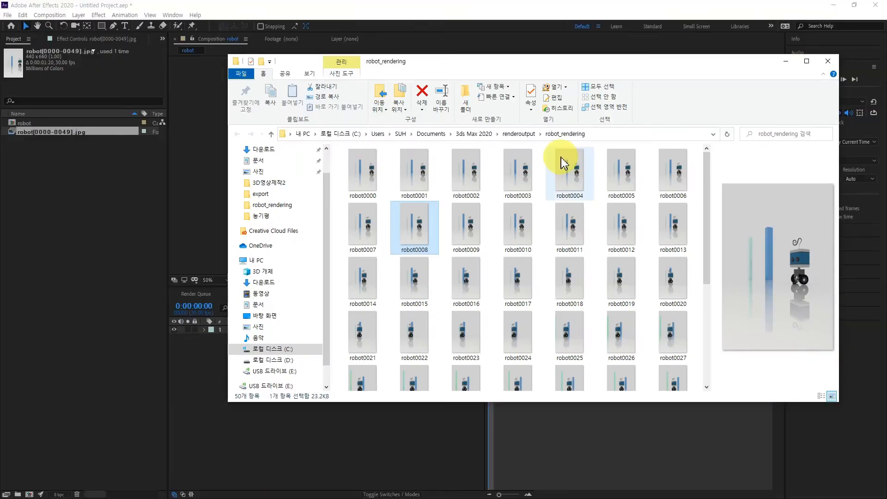
left_click_drag(557, 62, 527, 60)
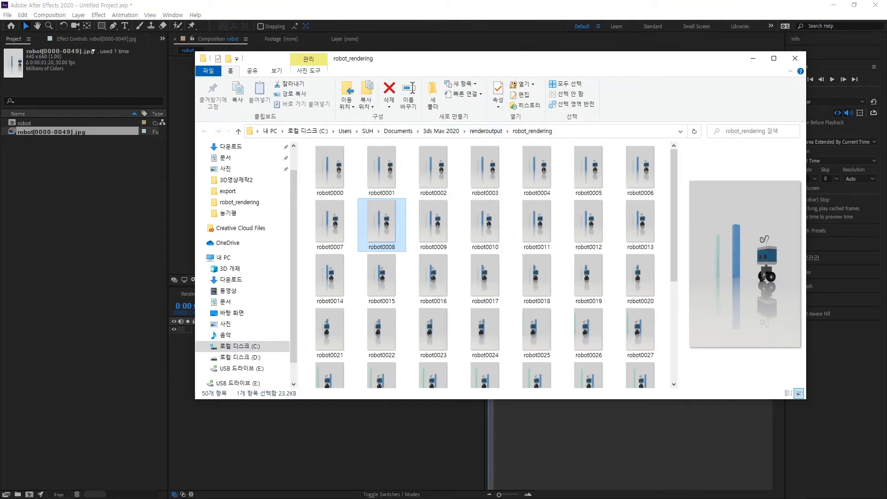
key("alt+Tab")
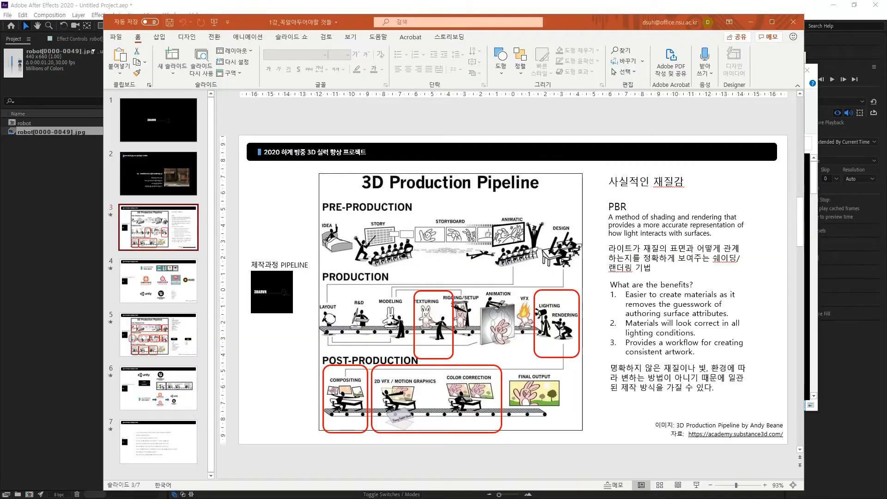
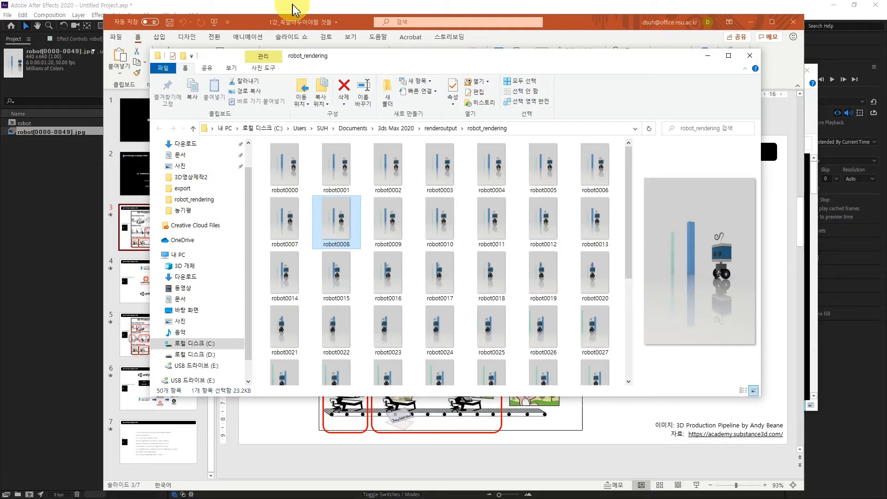
left_click(290, 171)
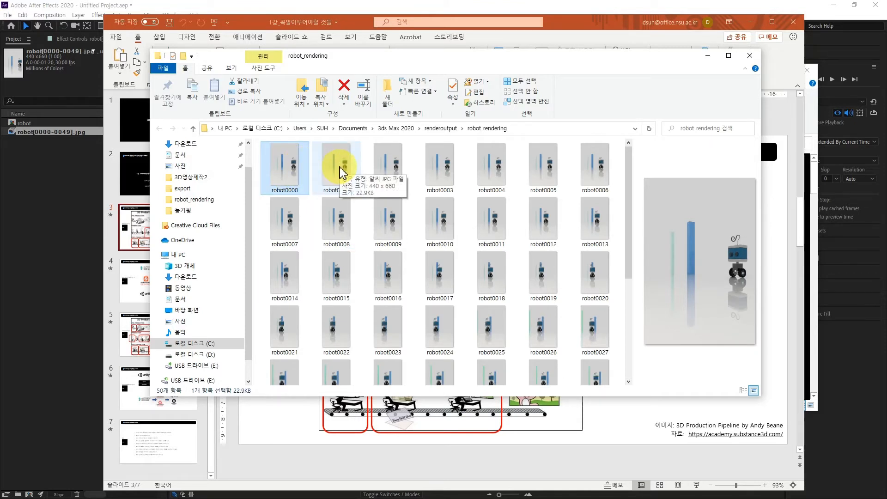
left_click(248, 7)
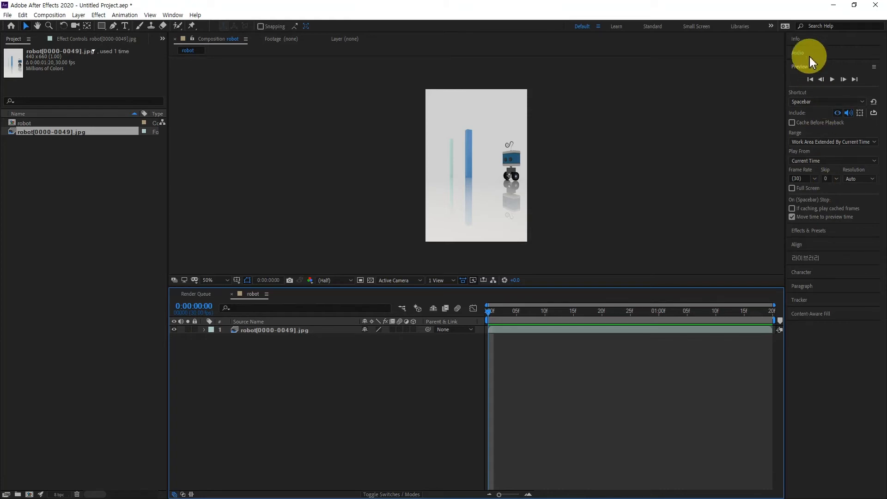
Step: Minimize After Effects and PowerPoint and close both folder windows to return to the week06.max scene in 3ds Max
left_click(833, 9)
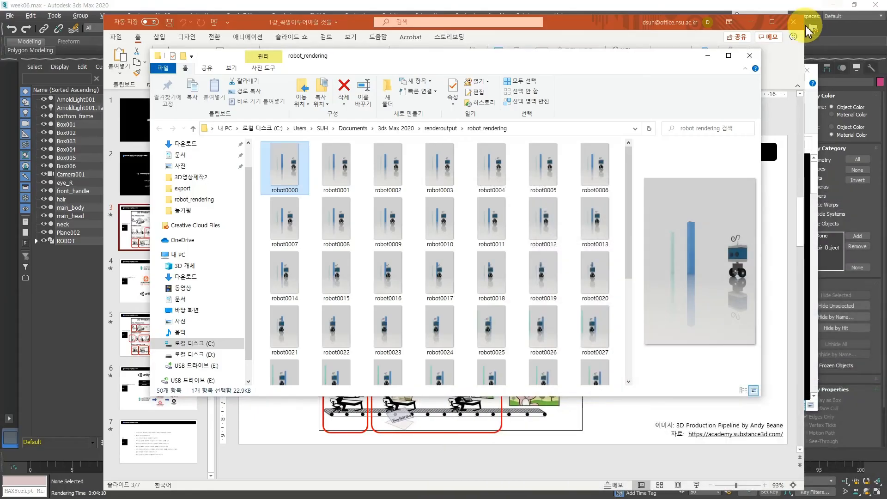
left_click(751, 56)
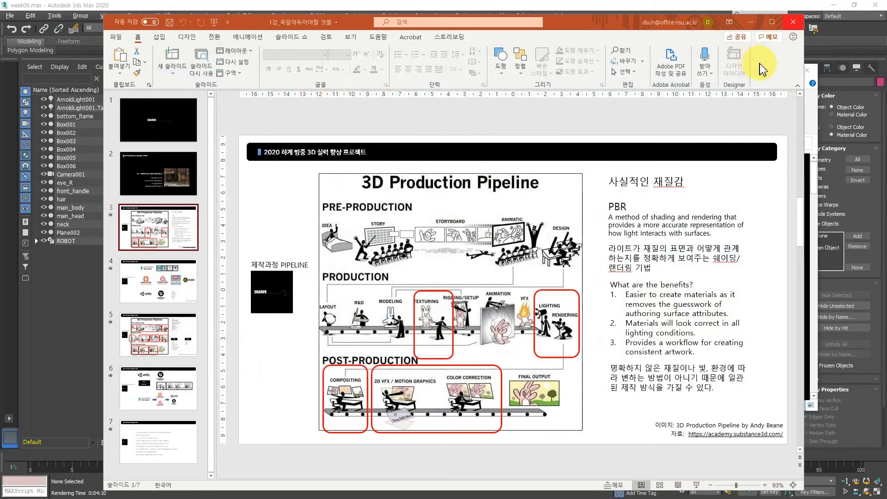
left_click(751, 23)
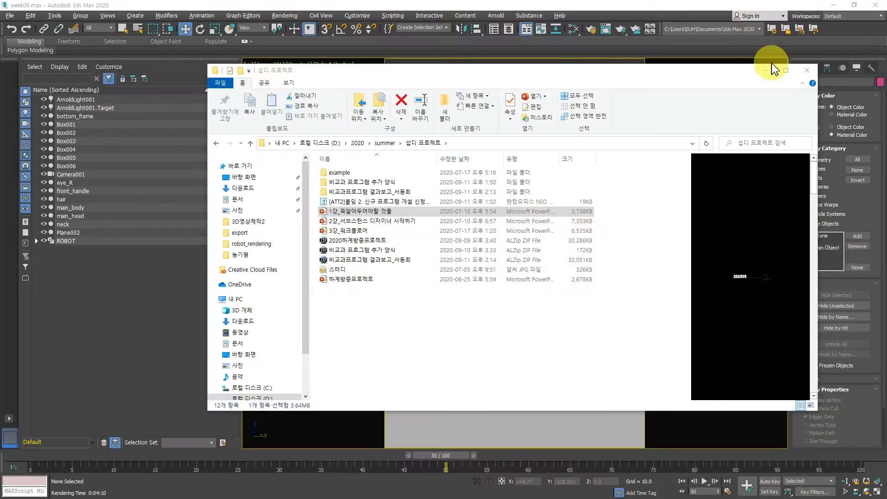
left_click(806, 71)
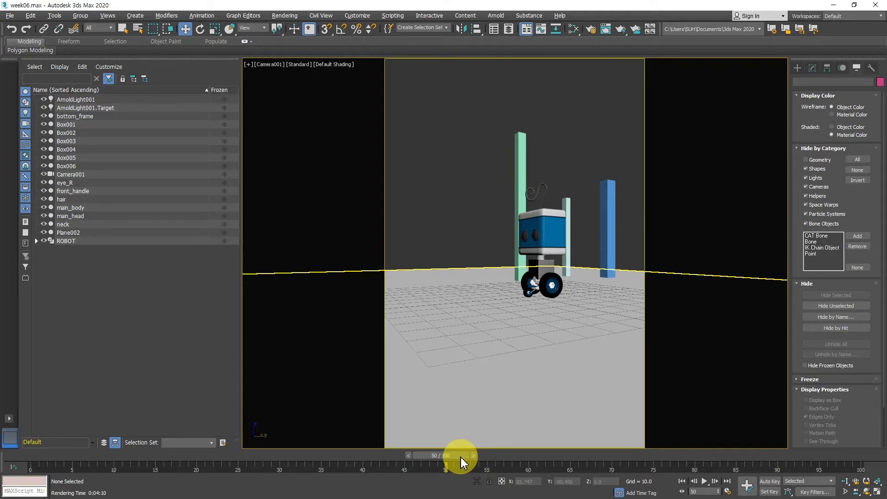
Step: Scrub the Camera001 animation back to frame 38, selecting the robot's main_body on the way and clearing the selection
left_click_drag(461, 462, 429, 478)
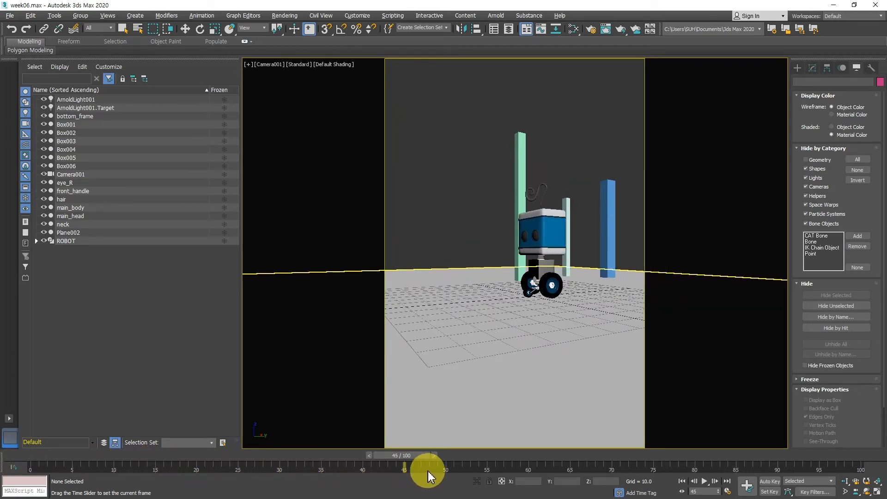
key("w")
left_click(534, 266)
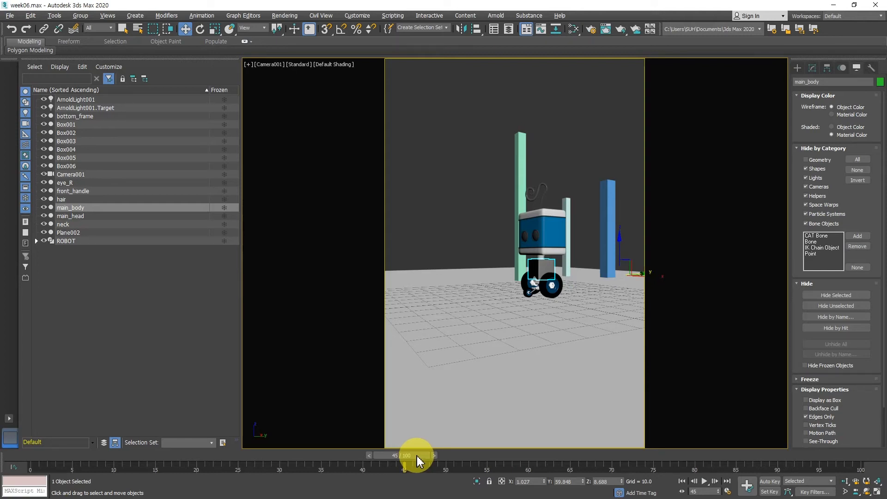
left_click_drag(419, 461, 362, 485)
key("w")
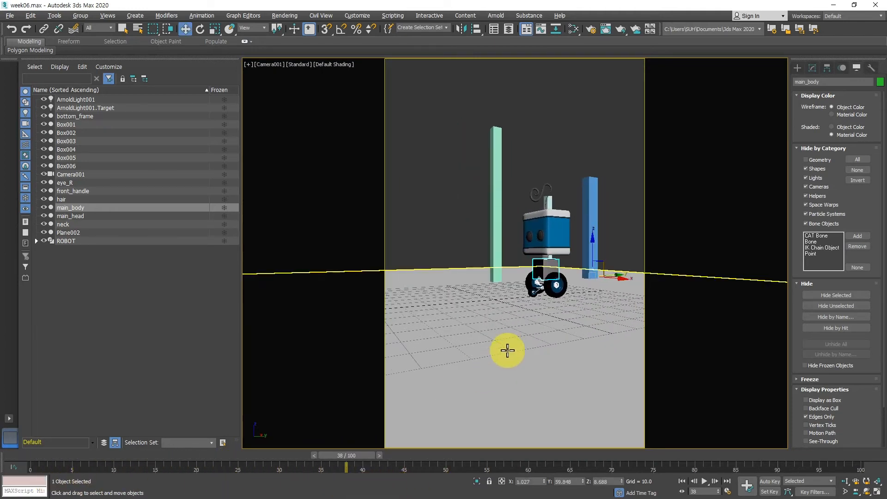
left_click(449, 214)
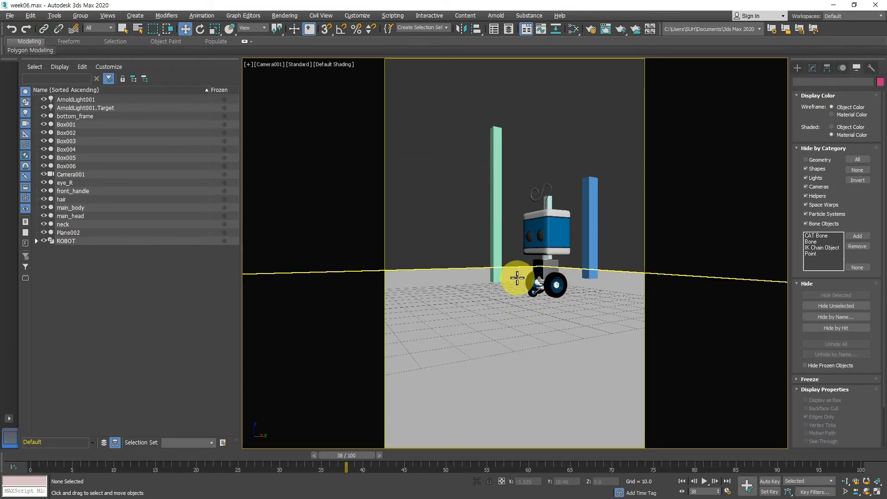
left_click(493, 166)
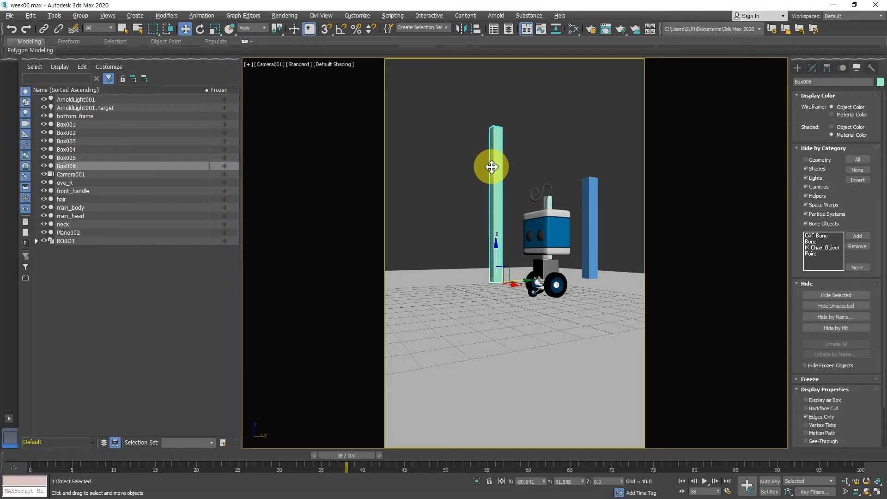
left_click(54, 15)
left_click(418, 141)
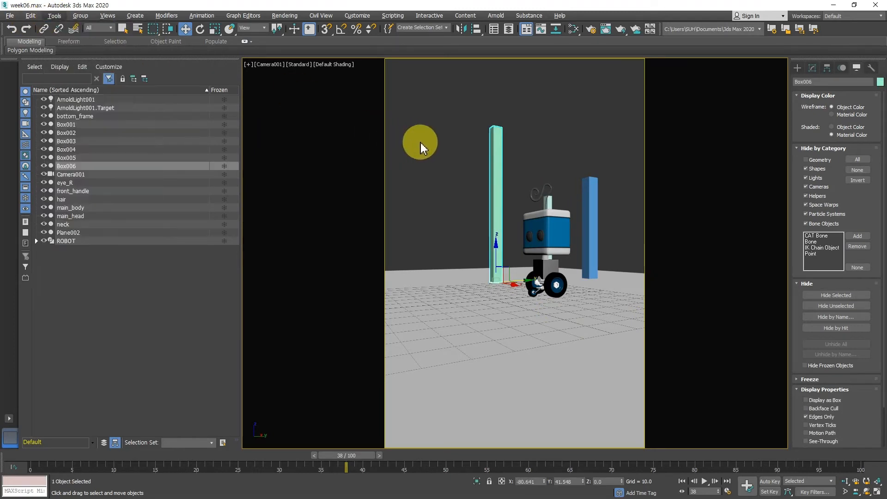
left_click(426, 124)
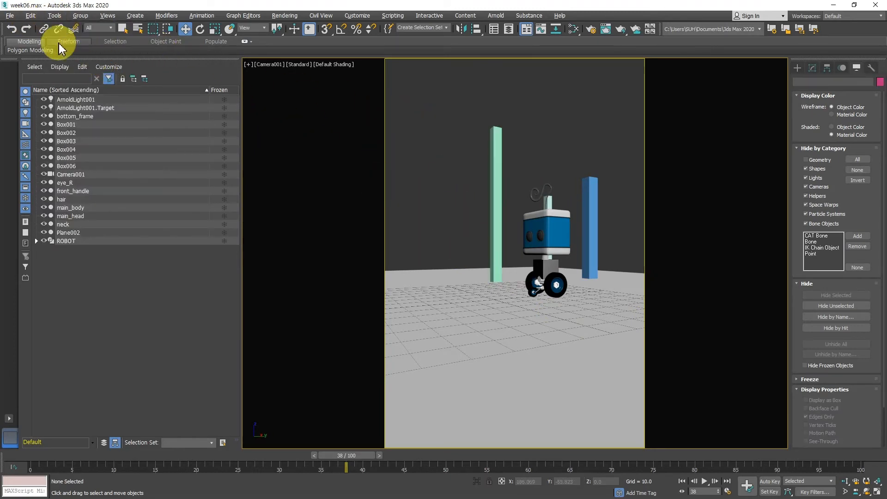
Step: Open the preview animation settings for the camera view, keep the custom range 0 to 50, and set the output size to 100 percent
left_click(61, 19)
mouse_move(139, 284)
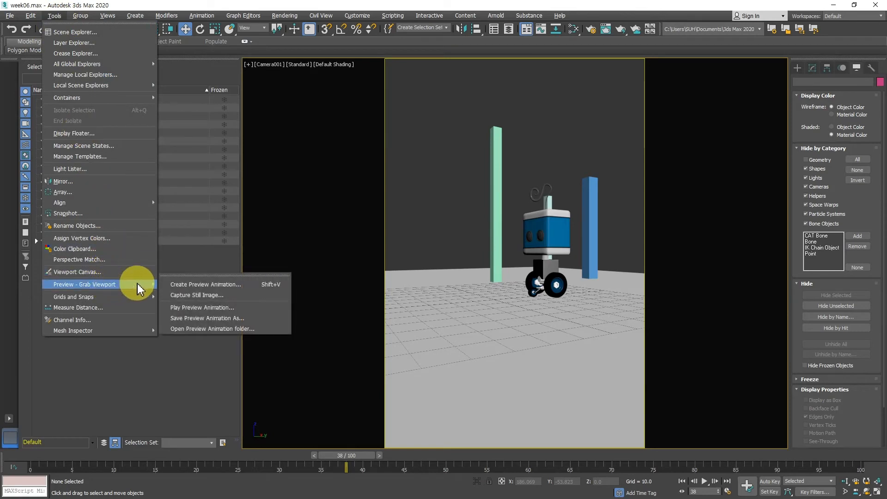
left_click(212, 287)
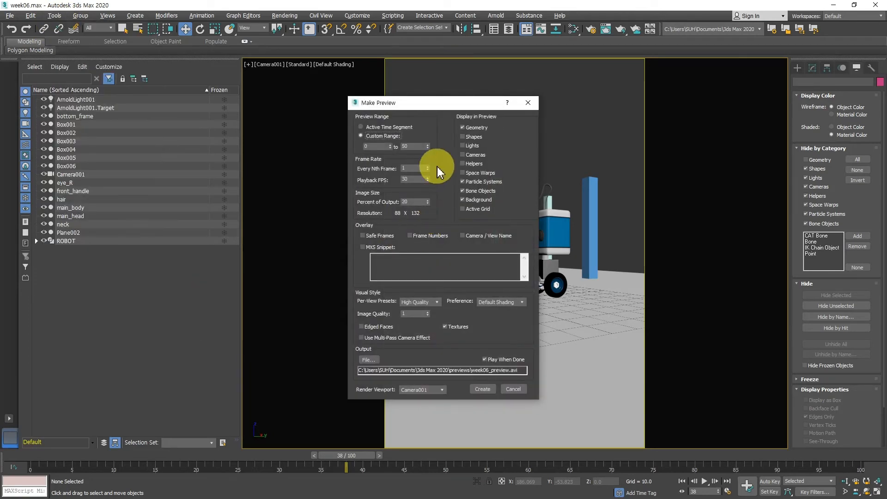
left_click(378, 139)
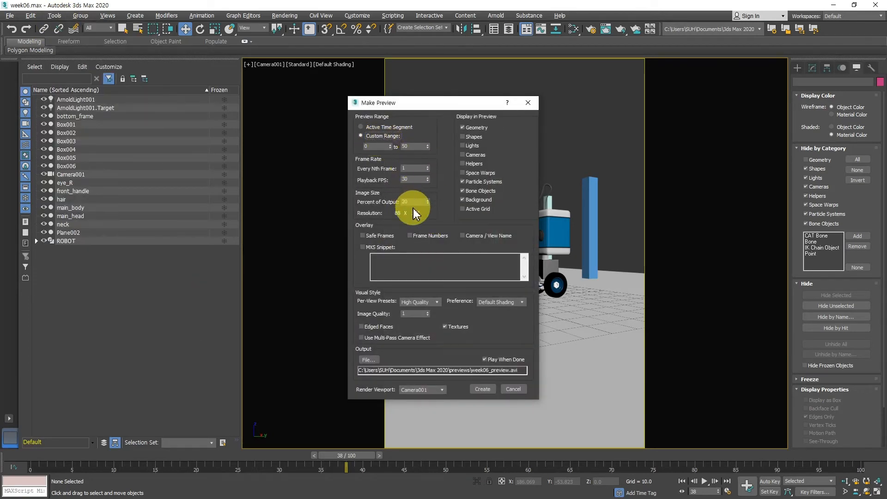
double_click(407, 202)
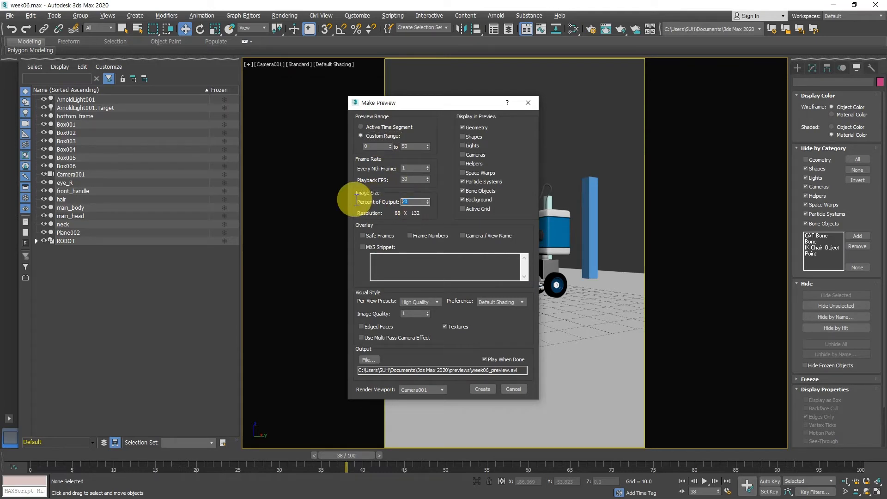
type("100")
double_click(419, 179)
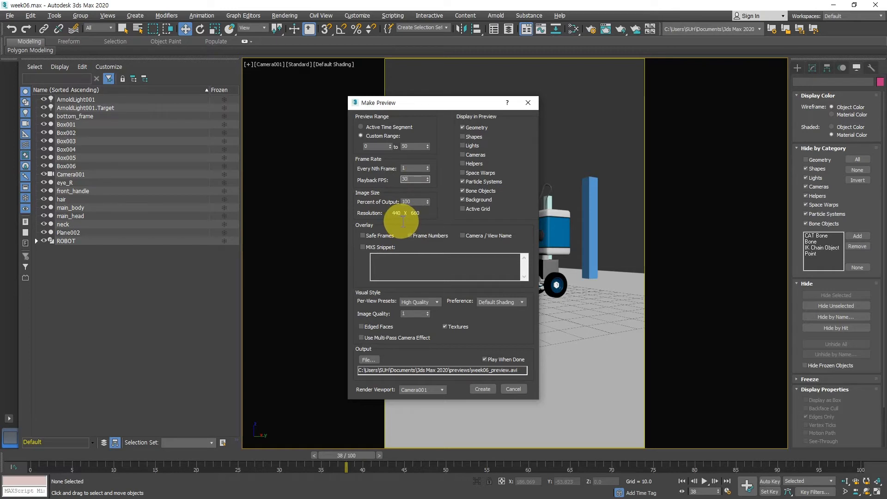
Step: Set the preview's per-view preset to Standard and create week06_preview.avi from Camera001
left_click(422, 302)
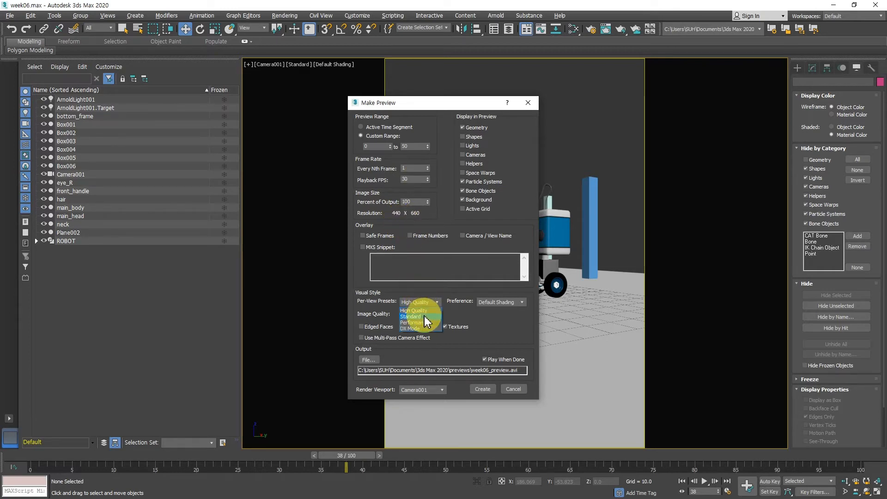
left_click(418, 316)
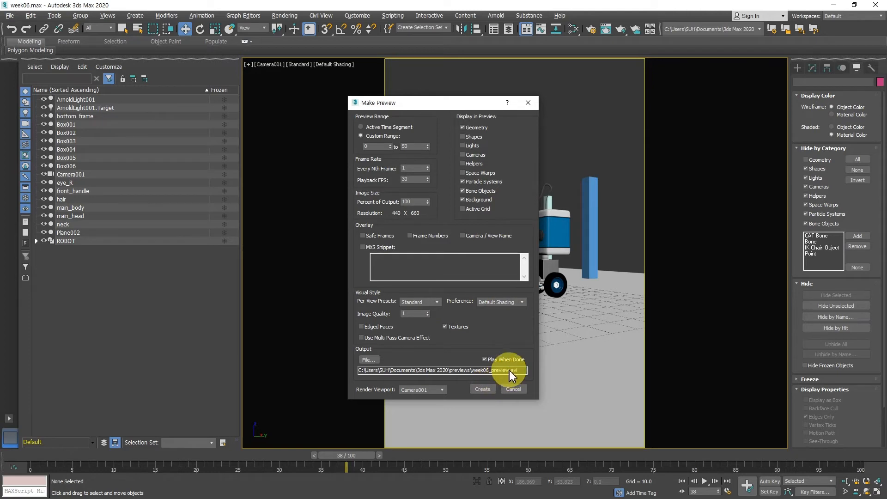
left_click(485, 389)
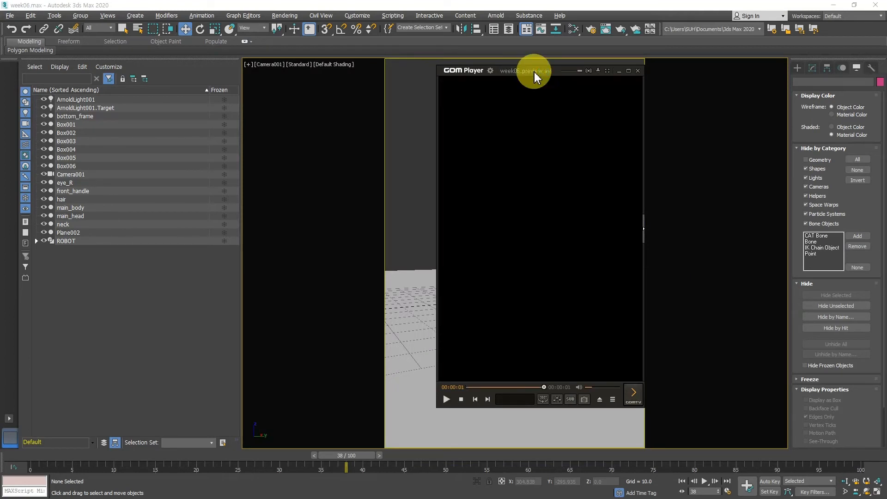
Step: Try to play week06_preview.avi in GOM Player, move the timeline to frame 50 and close the player
left_click_drag(534, 71, 495, 70)
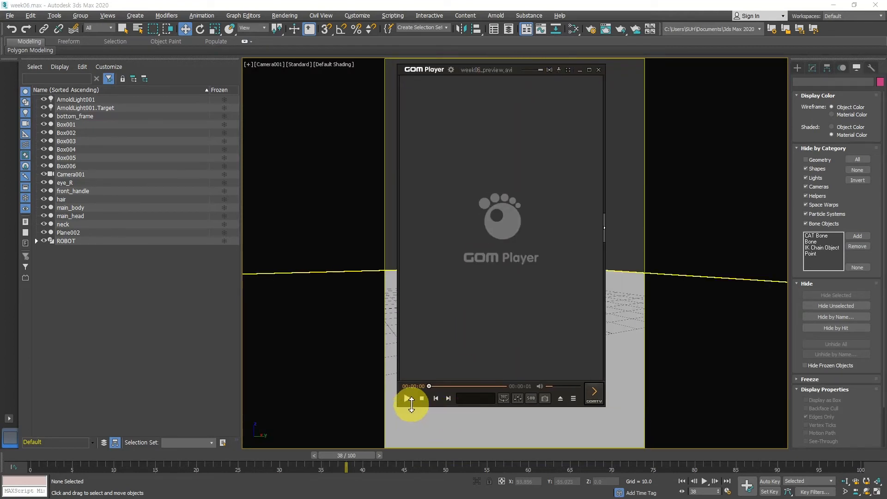
left_click(407, 401)
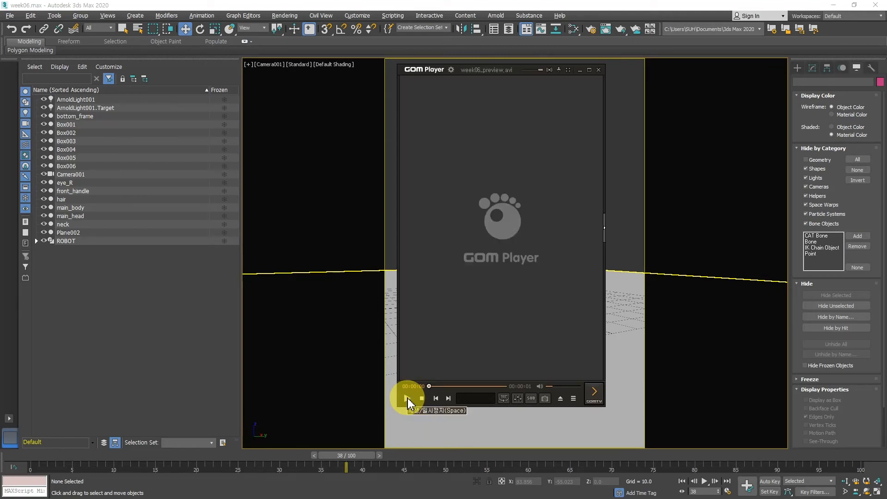
left_click(408, 400)
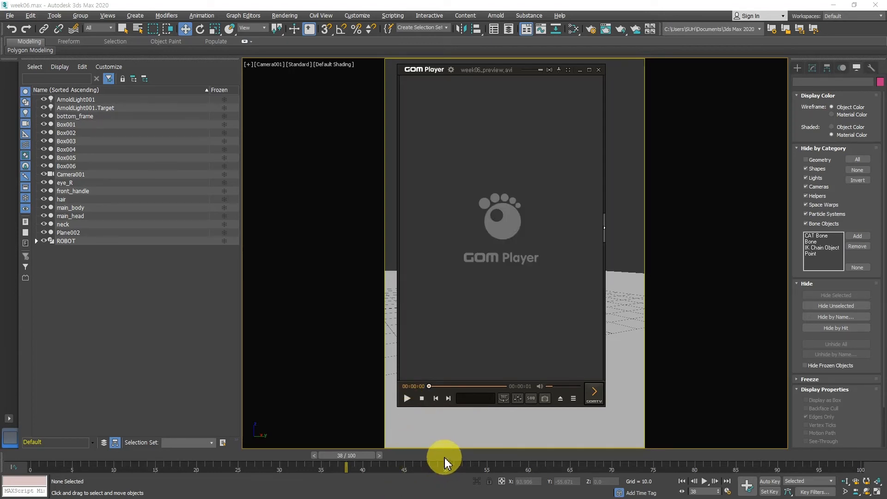
left_click_drag(362, 456, 447, 467)
left_click(598, 70)
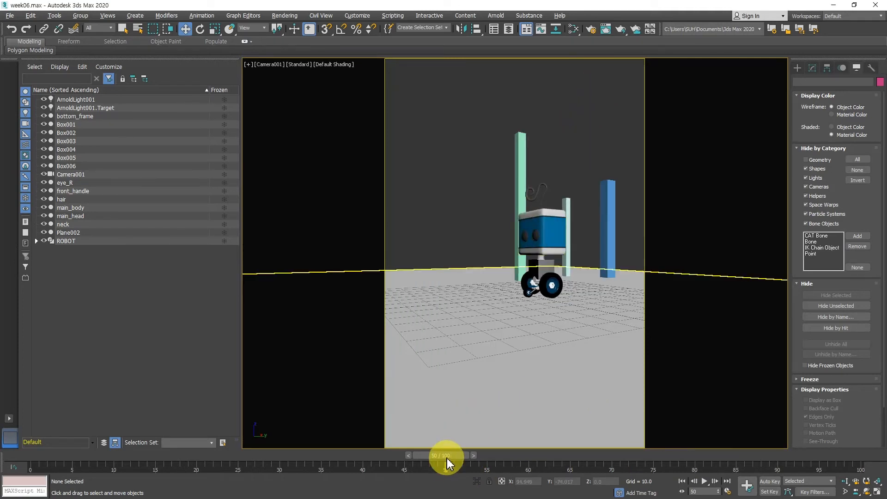
Step: Move the timeline to frame 67, select the robot's main_head, and check the top and perspective views before returning to Camera001
left_click_drag(446, 462, 581, 424)
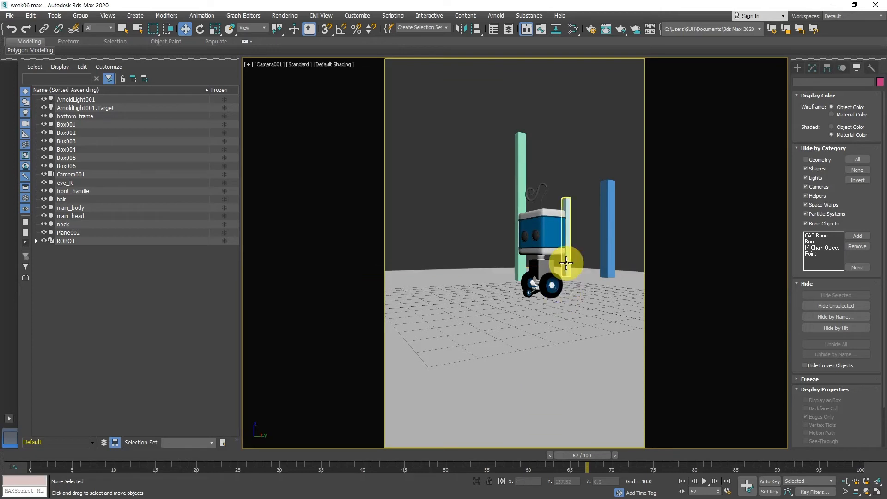
left_click(552, 226)
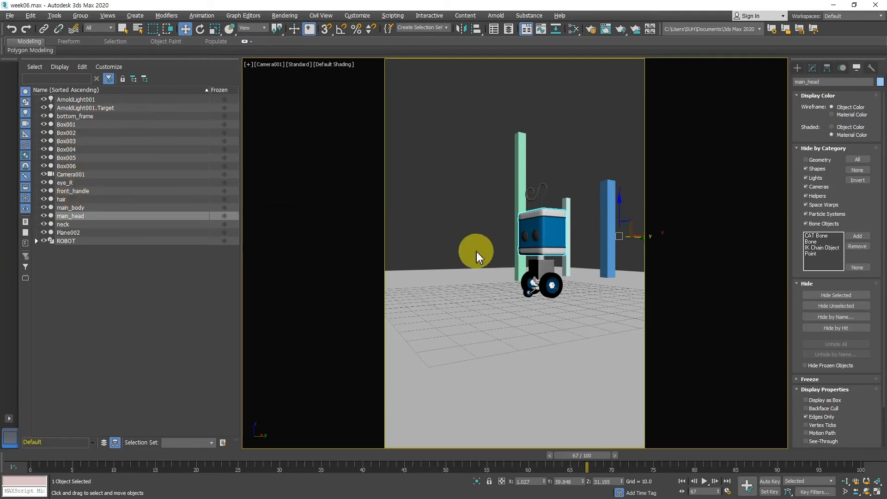
key("t")
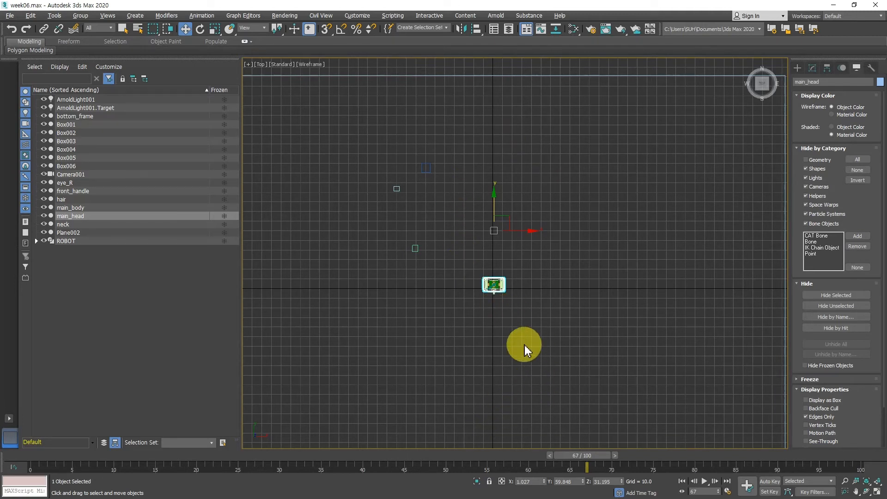
key("p")
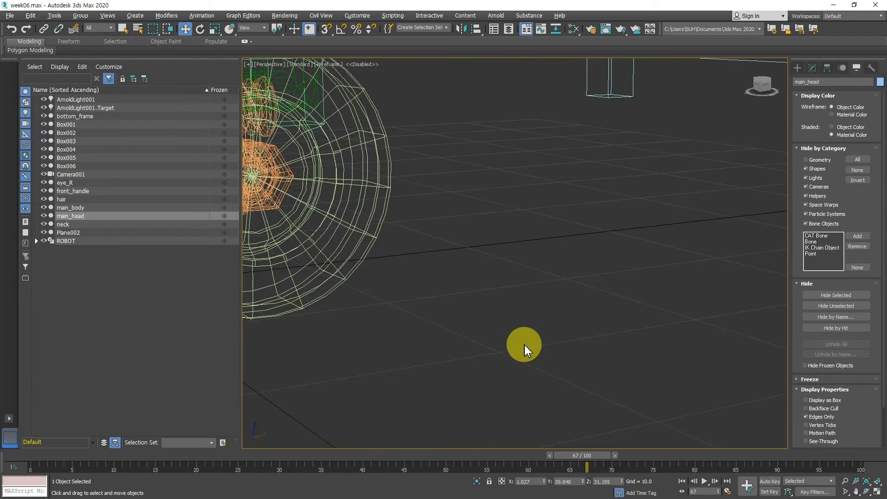
key("c")
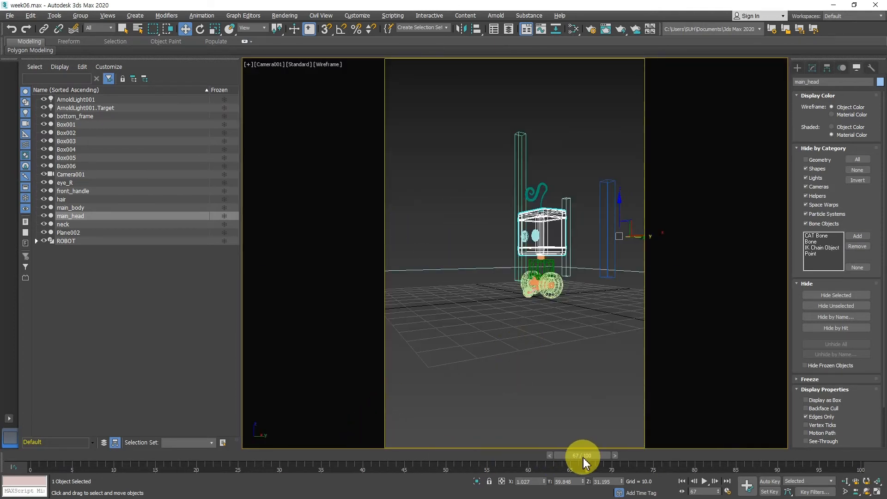
Step: Return the animation to frame 0, clear the selection and switch the Camera001 view from wireframe to default shading
left_click_drag(584, 459, 14, 442)
key("w")
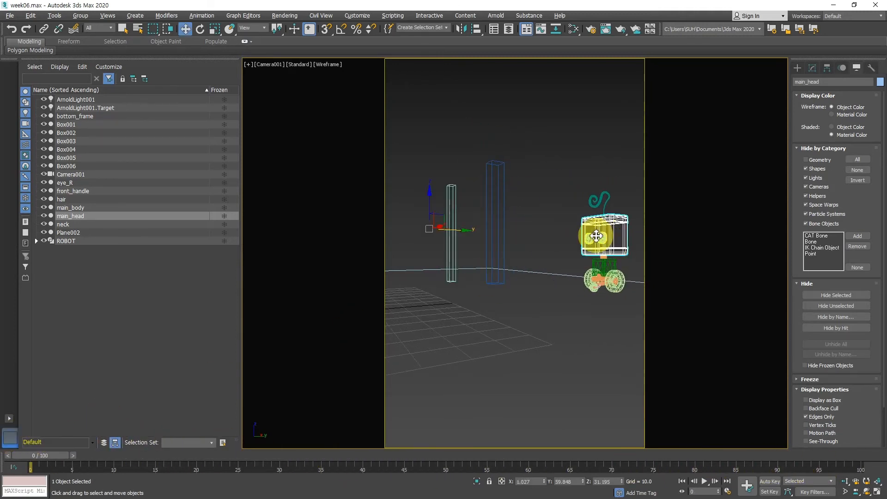
left_click(466, 97)
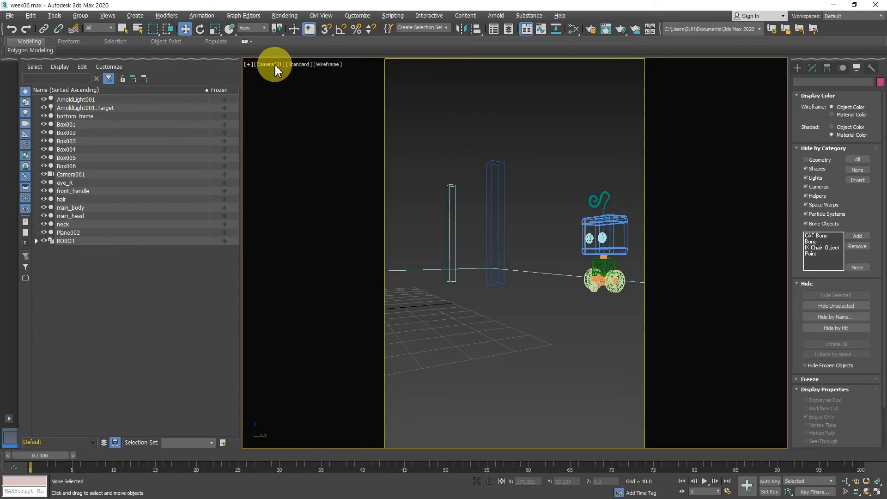
left_click(298, 64)
left_click(311, 98)
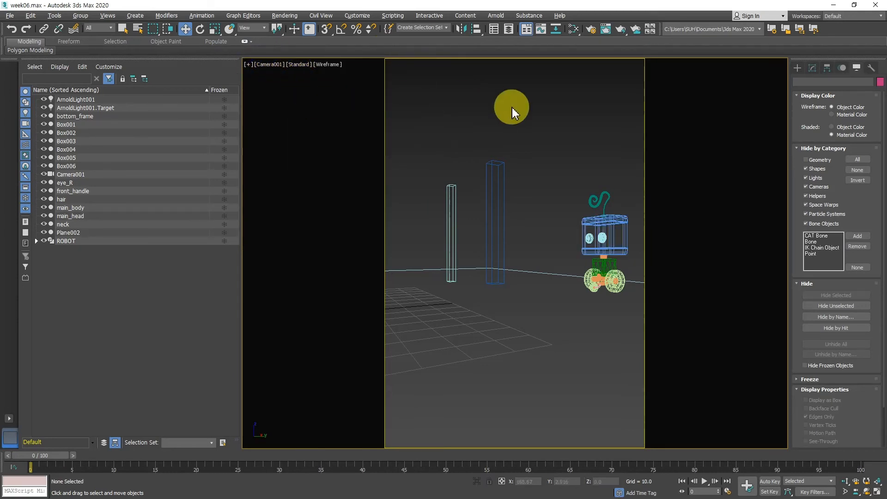
key("F3")
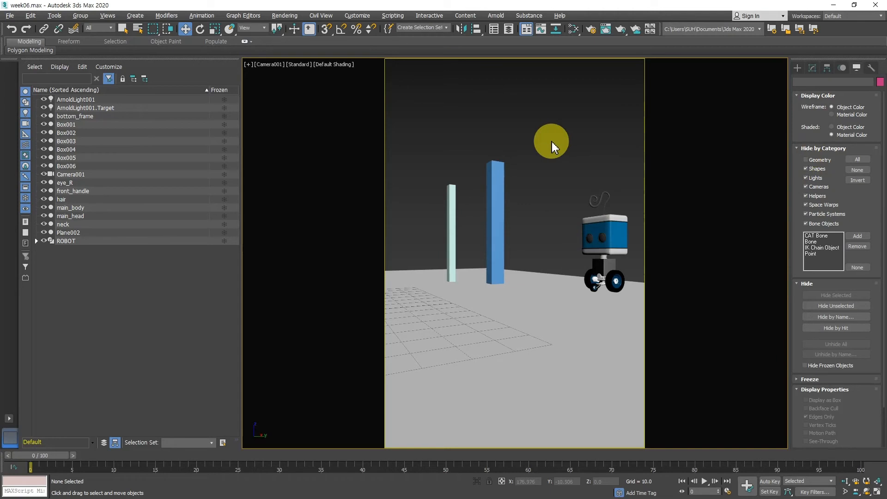
Step: Review the Make Preview range, quality and output file options for the camera view, without creating another preview
left_click(54, 16)
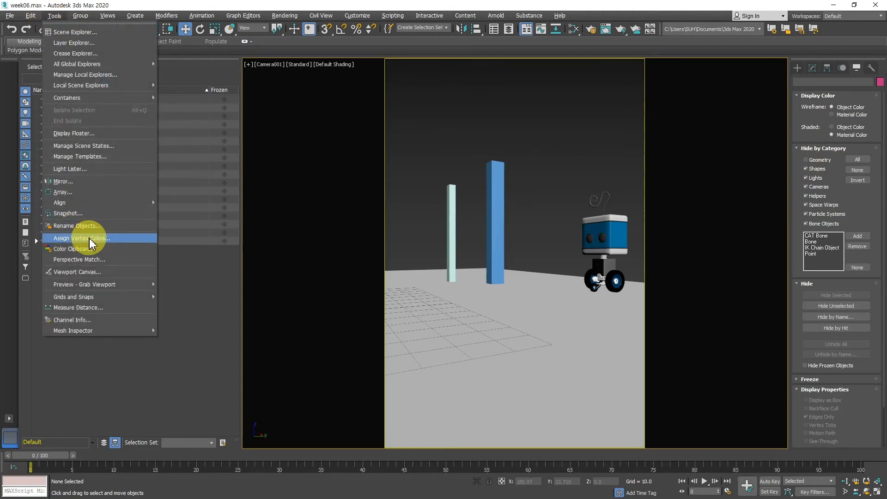
mouse_move(105, 291)
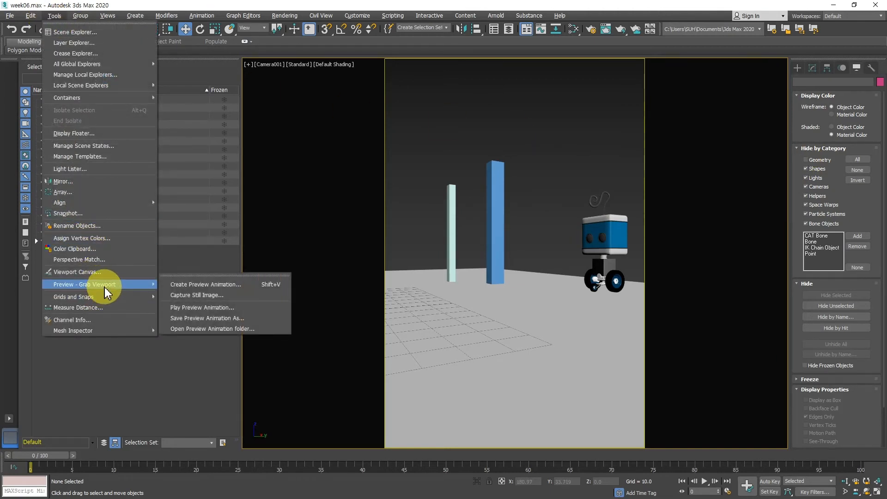
left_click(180, 284)
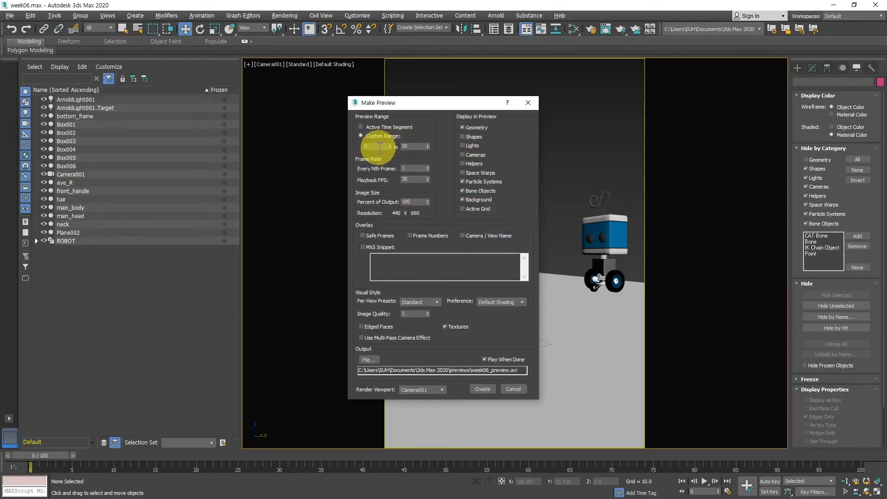
left_click(380, 147)
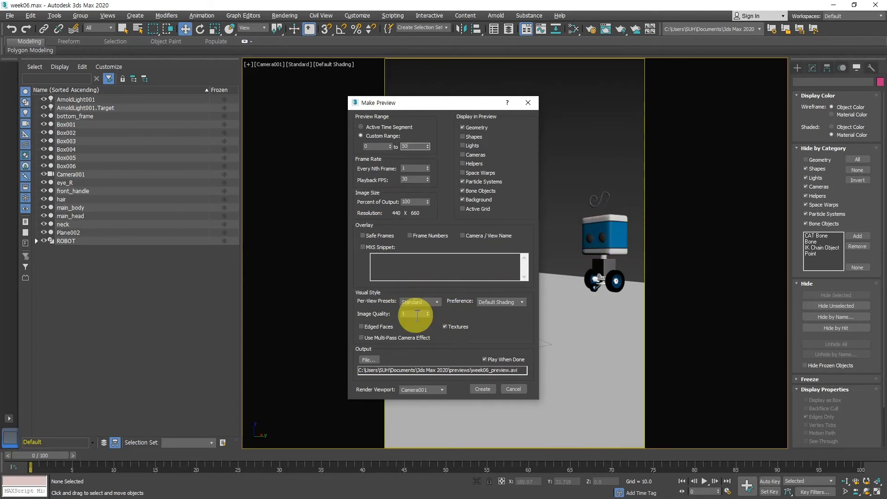
left_click(368, 359)
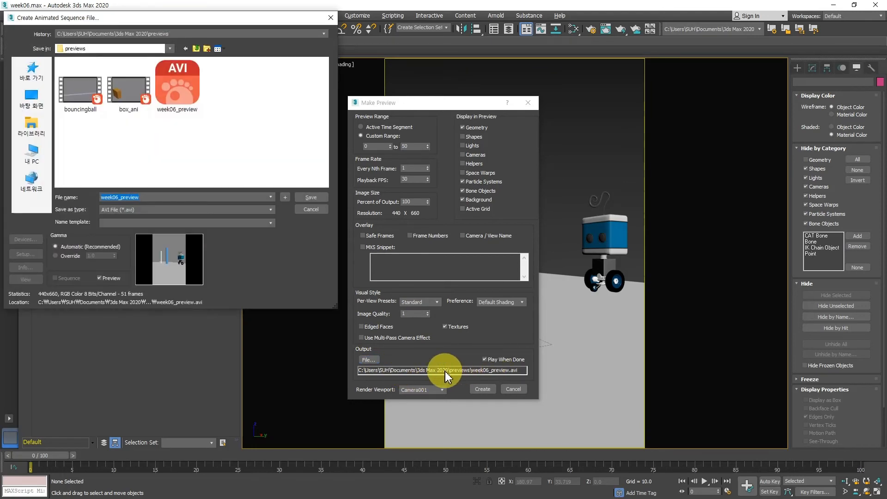
left_click(311, 210)
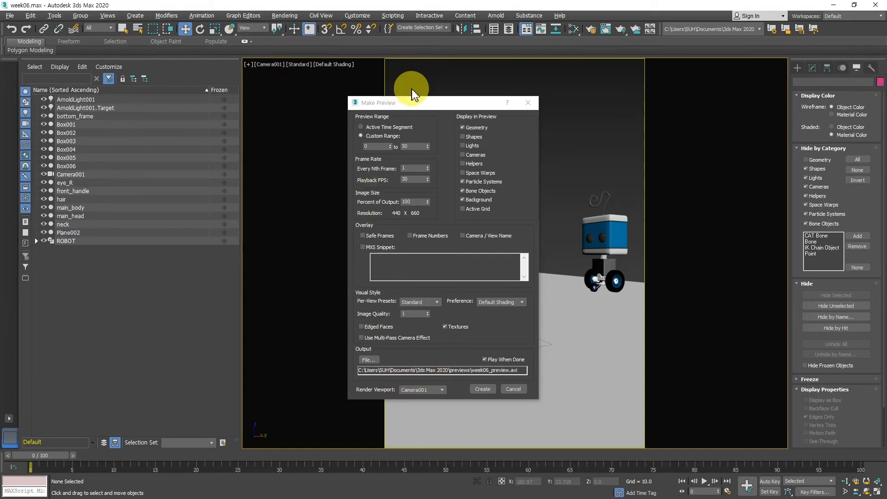
left_click_drag(407, 103, 358, 141)
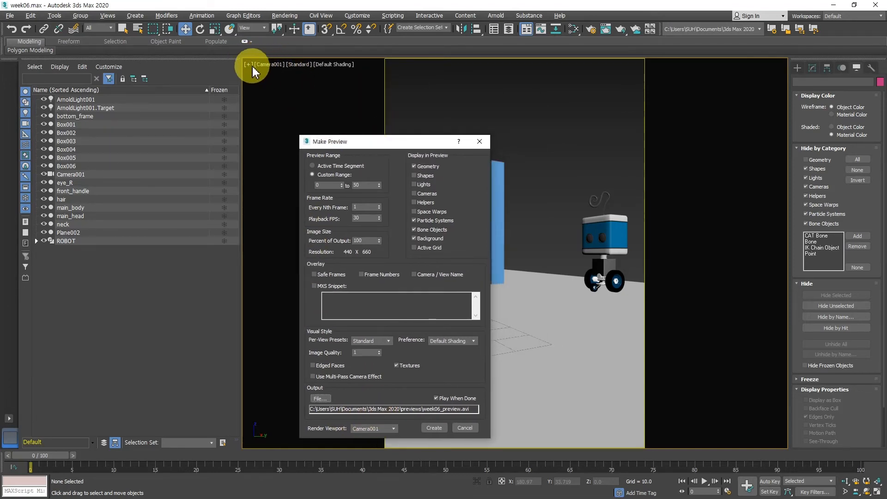
left_click(475, 428)
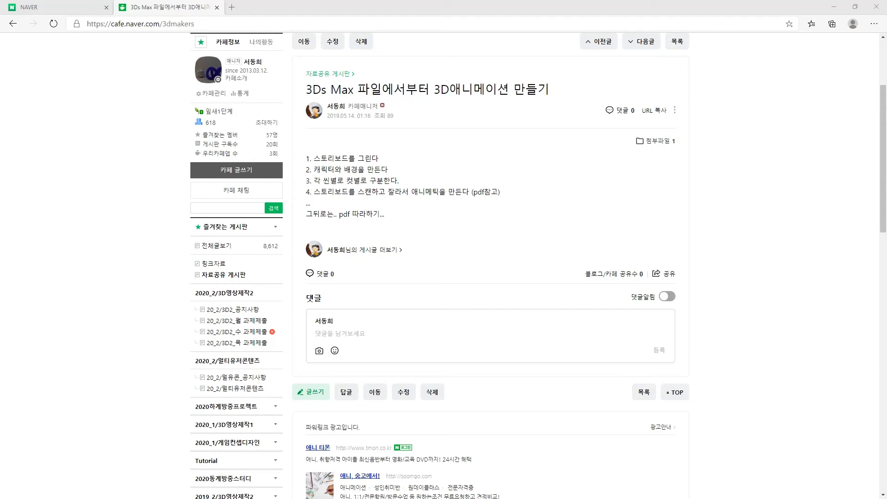
Step: Check the 3D Production Pipeline slide in PowerPoint, minimize it, and highlight "3D애니메이션 만들기" in the Naver cafe post title in the browser
key("alt+Tab")
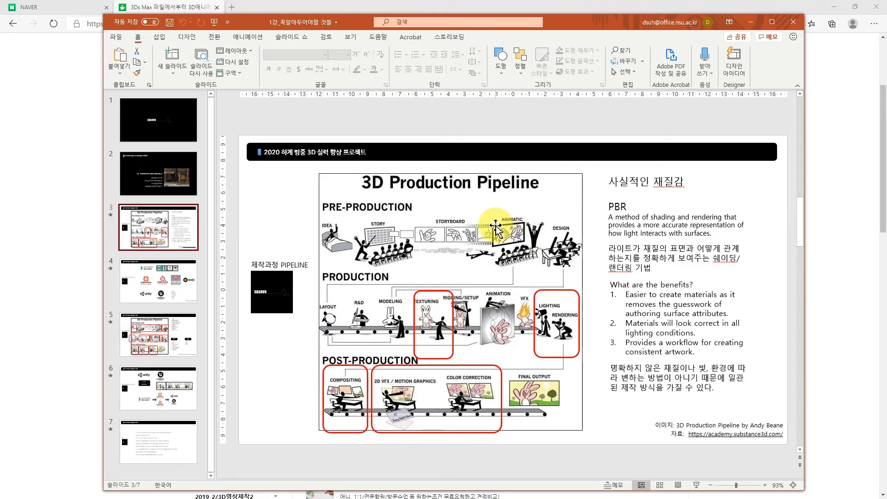
left_click(750, 21)
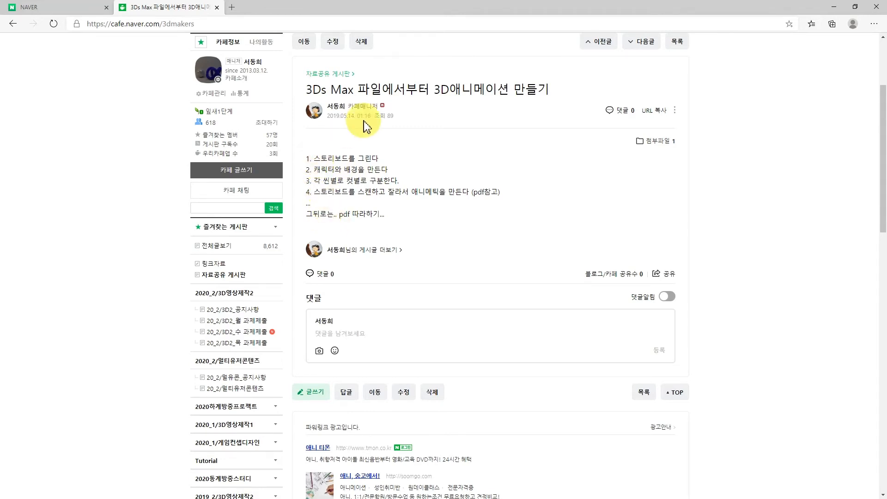
left_click_drag(307, 89, 564, 95)
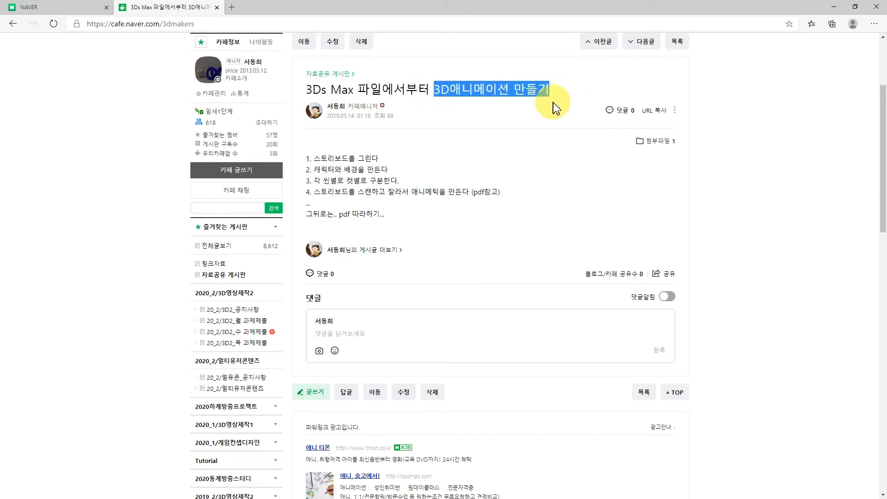
Step: Highlight the cafe post's list items on drawing the storyboard, making characters and backgrounds, and dividing scenes into cuts
left_click(493, 113)
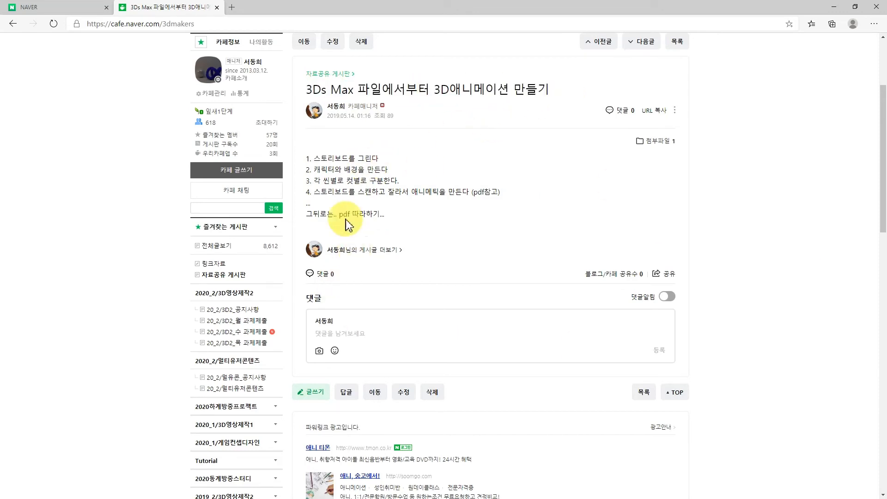
left_click_drag(310, 159, 380, 159)
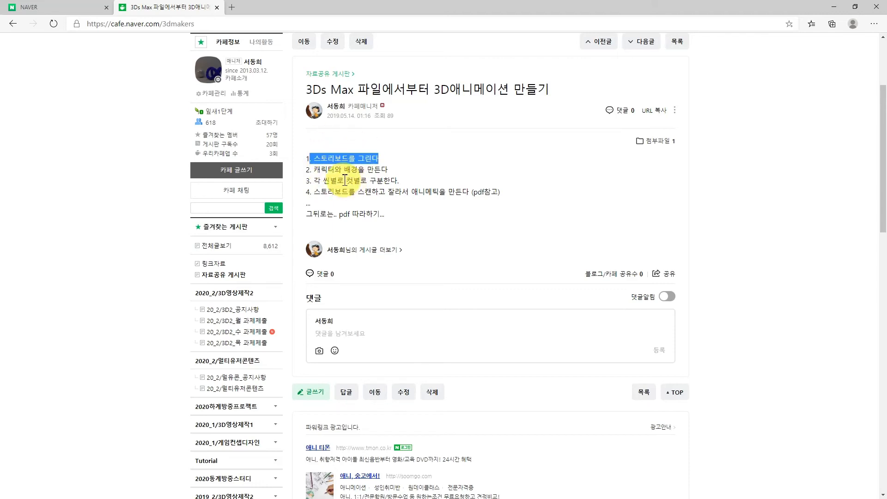
left_click_drag(309, 160, 381, 159)
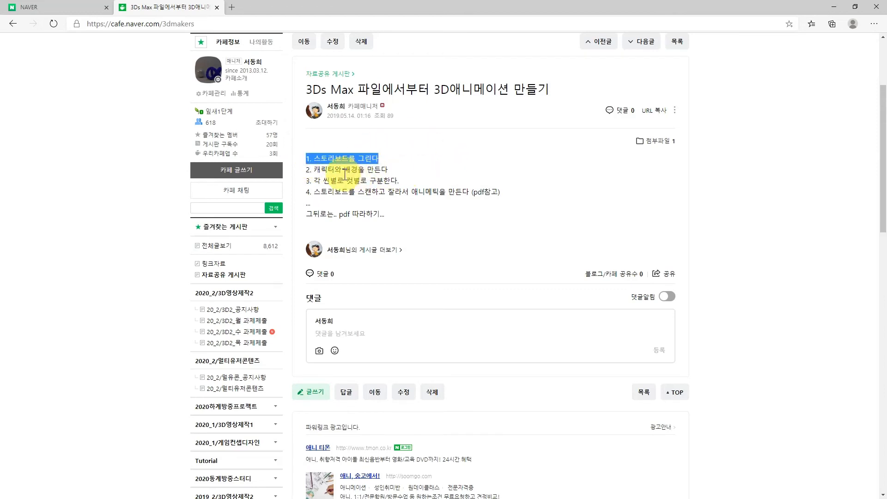
left_click_drag(307, 170, 396, 178)
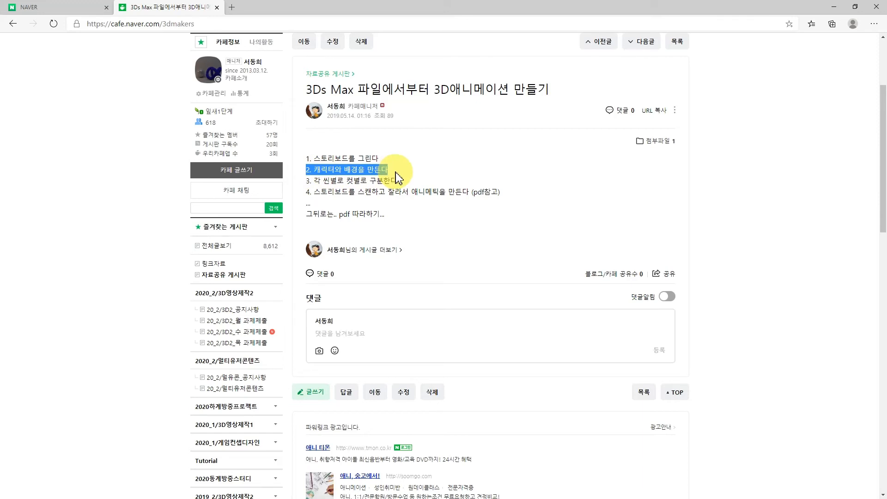
left_click_drag(308, 182, 397, 180)
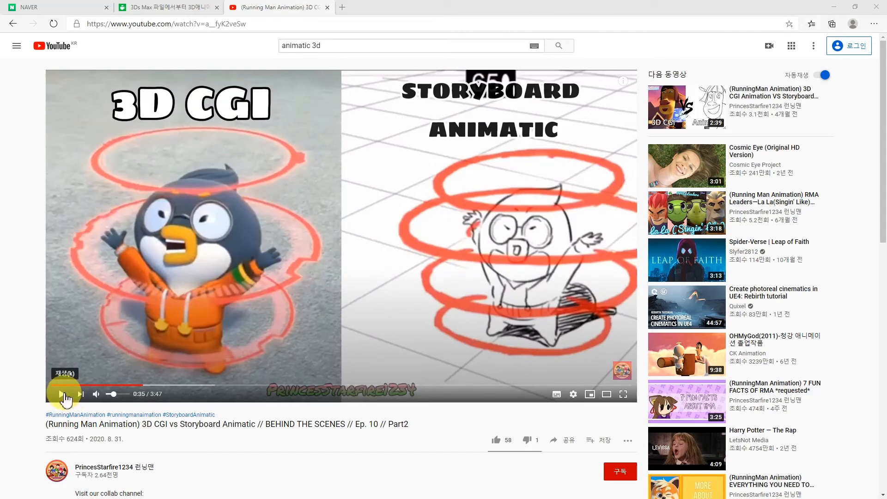
Step: Play the Running Man "3D CGI vs Storyboard Animatic" video on YouTube to compare the storyboard animatic with the finished animation
left_click(329, 45)
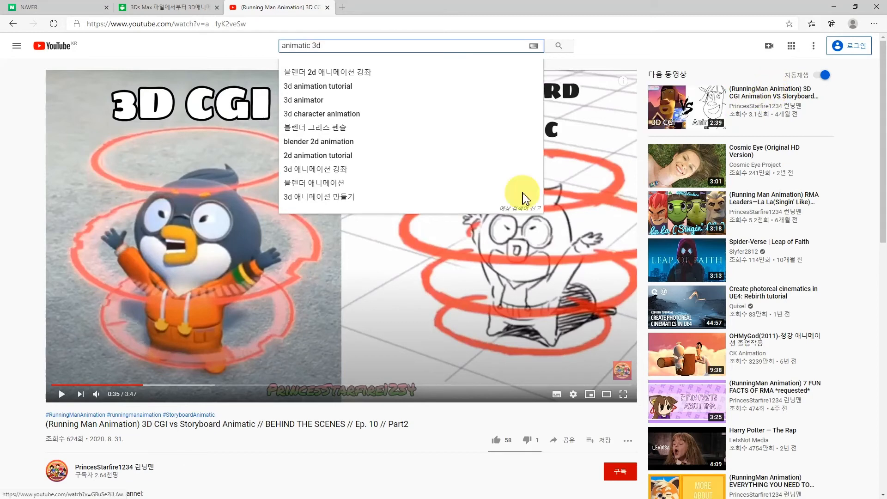
left_click(63, 395)
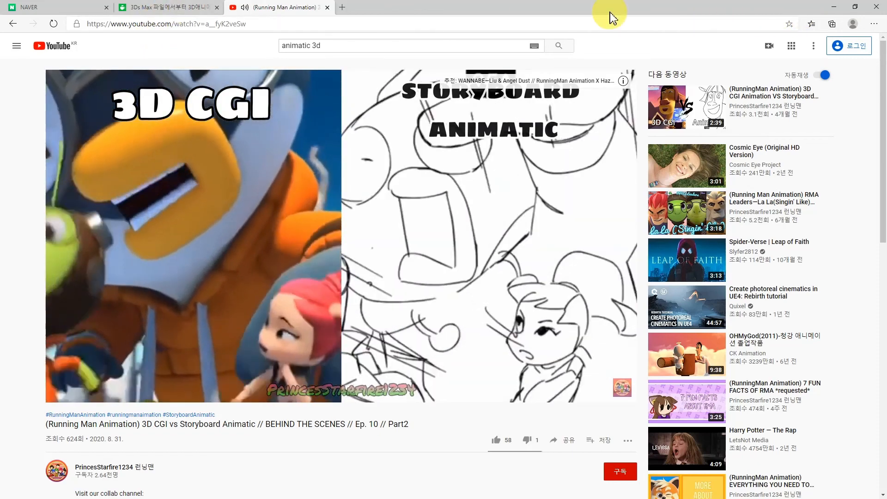
left_click(176, 8)
left_click(260, 10)
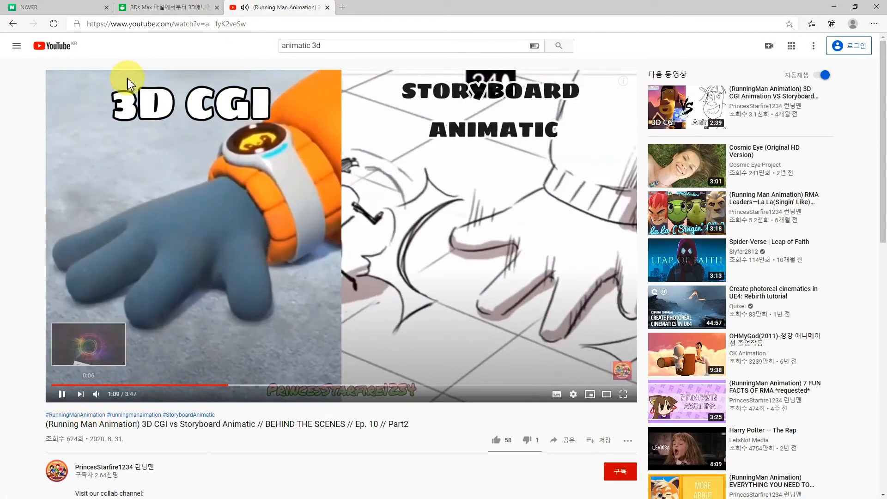
Step: Reopen the post "3Ds Max 파일에서부터 3D애니메이션 만들기" from the 자료공유 게시판, save its PDF attachment to the PC and open it
left_click(173, 7)
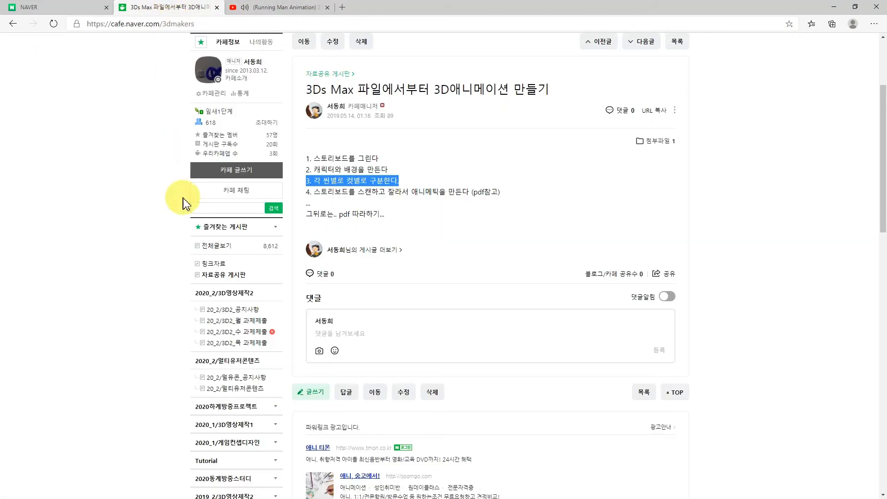
left_click(237, 273)
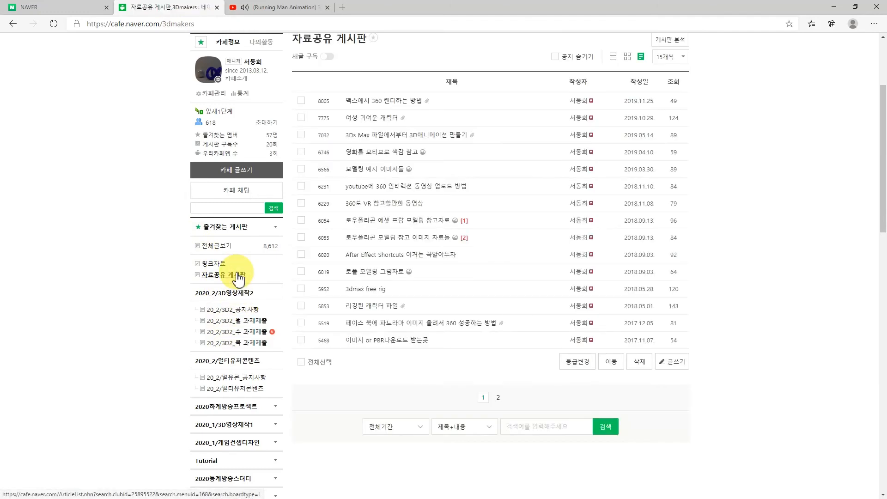
left_click(385, 141)
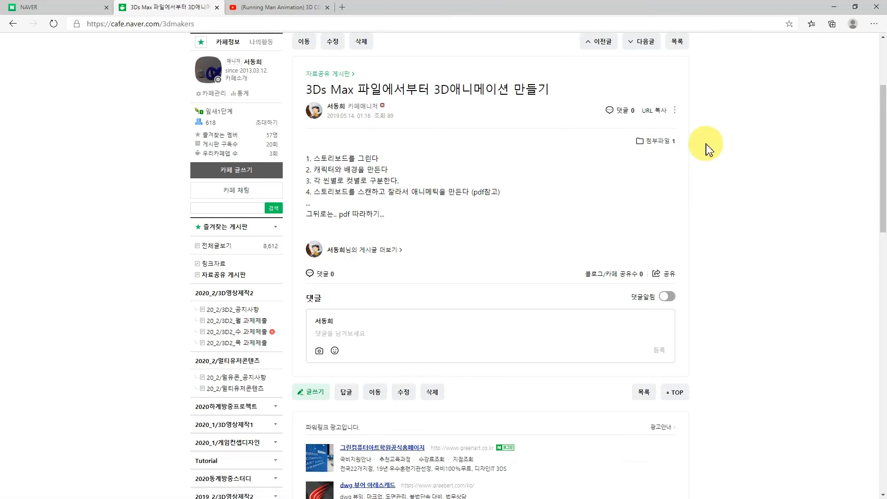
left_click(656, 141)
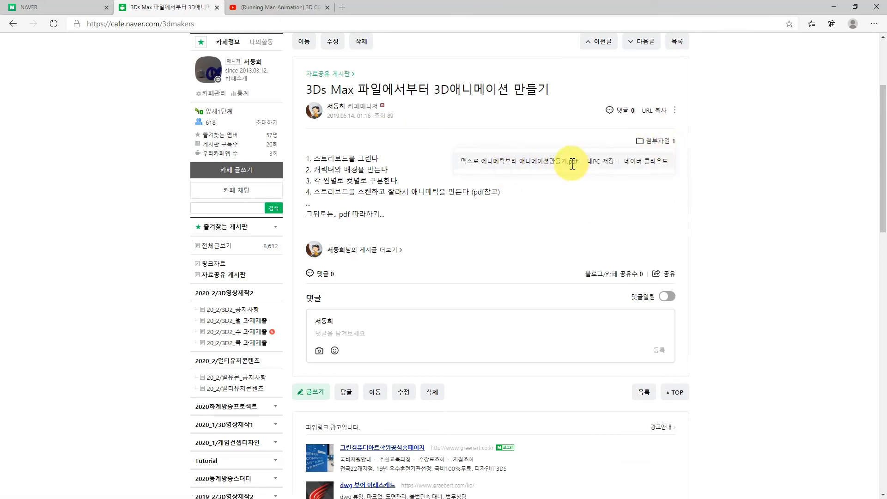
left_click(606, 167)
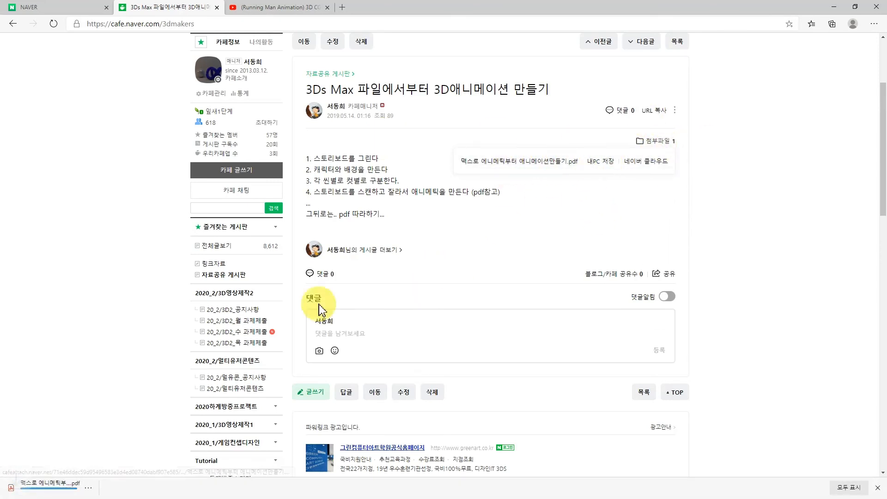
left_click(65, 490)
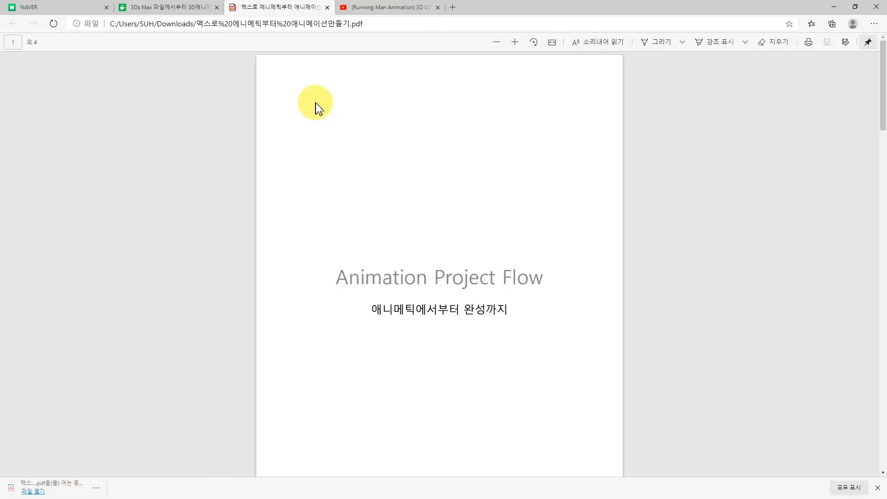
Step: Find the "에니메틱 만드는 법" section in the PDF and highlight the instruction to crop storyboards and save them as IMAGE files
scroll(348, 135, "down", 3)
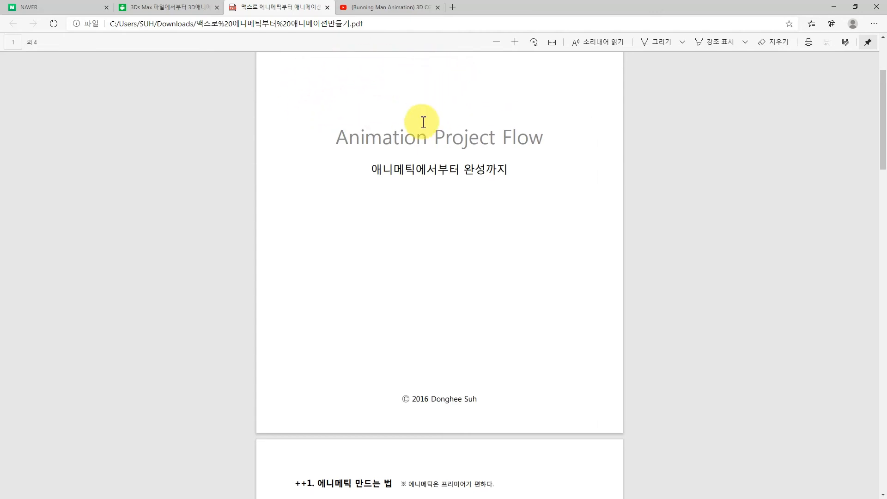
scroll(418, 179, "down", 2)
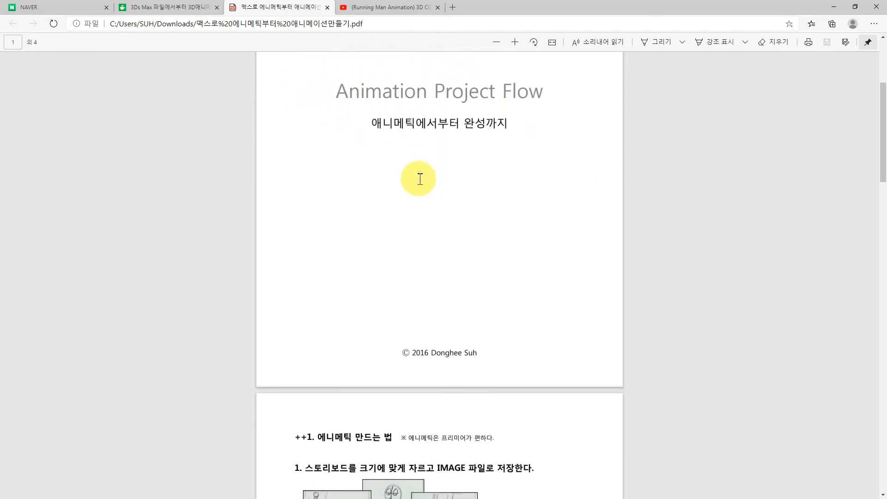
scroll(420, 179, "down", 6)
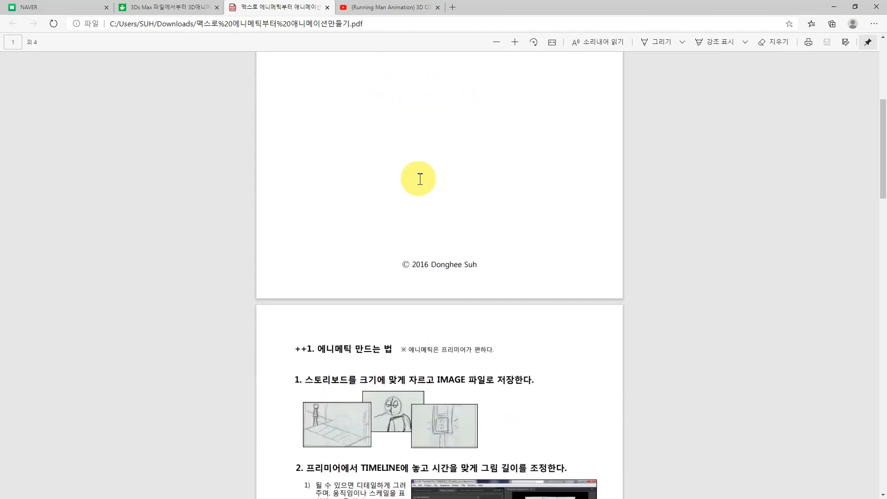
scroll(420, 179, "down", 2)
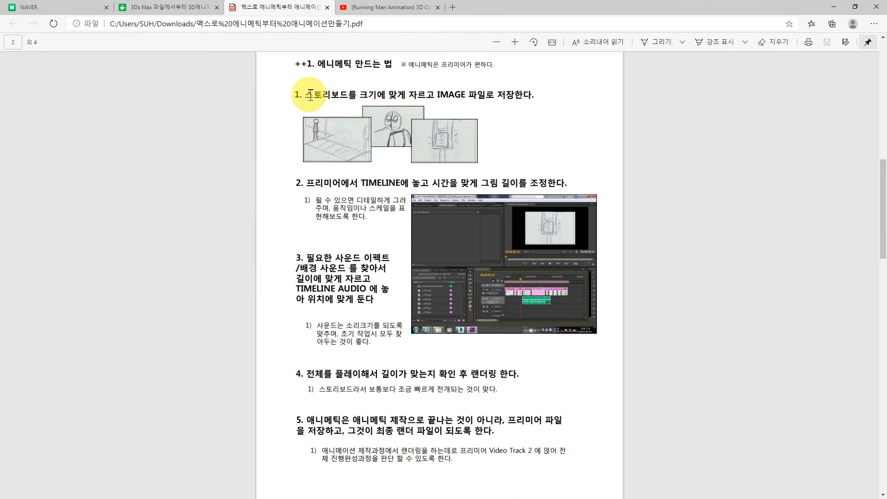
left_click_drag(306, 96, 384, 97)
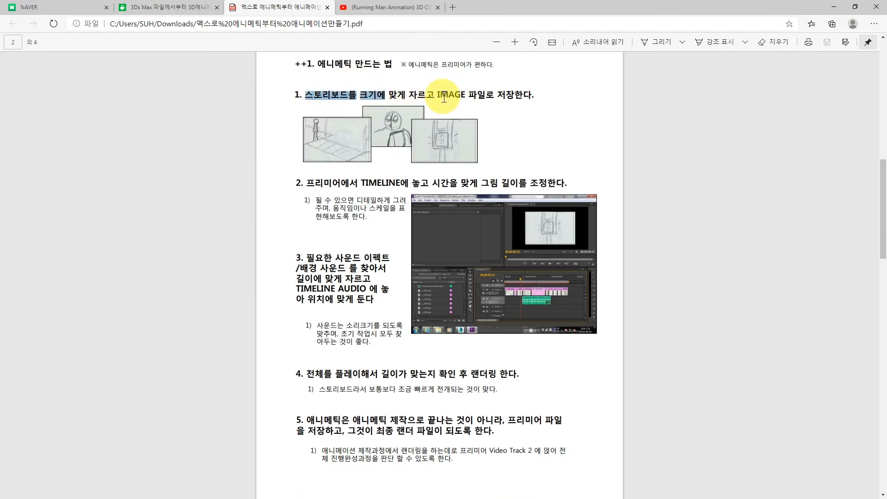
left_click_drag(440, 95, 522, 96)
Step: Read the Premiere timeline and sound instructions, highlighting parts of item 2 on TIMELINE placement and item 4 on checking the playback length
scroll(430, 159, "down", 2)
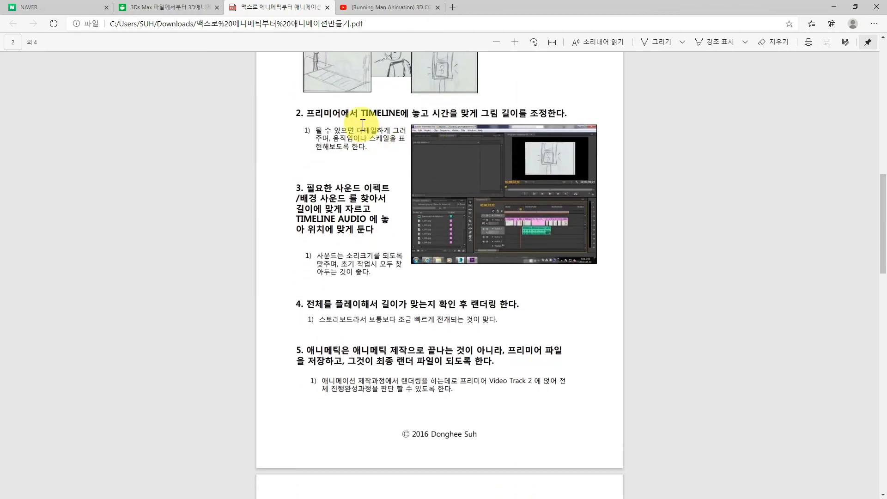
left_click_drag(325, 114, 439, 116)
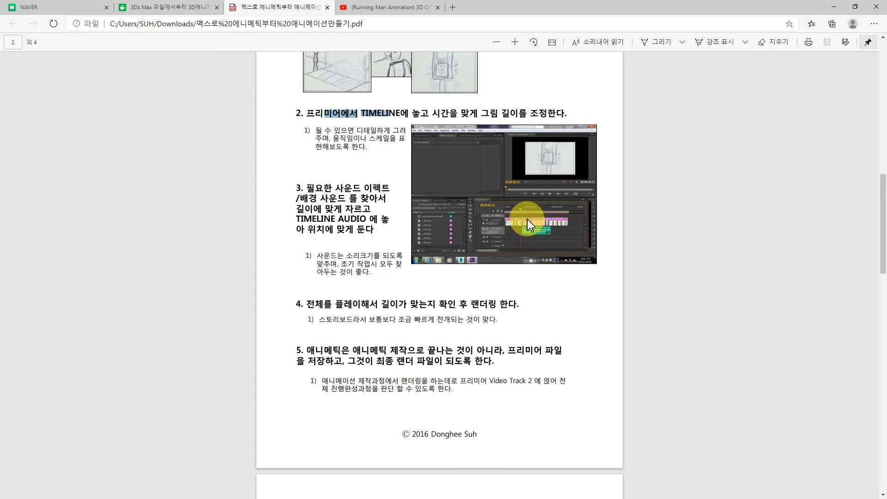
left_click(349, 190)
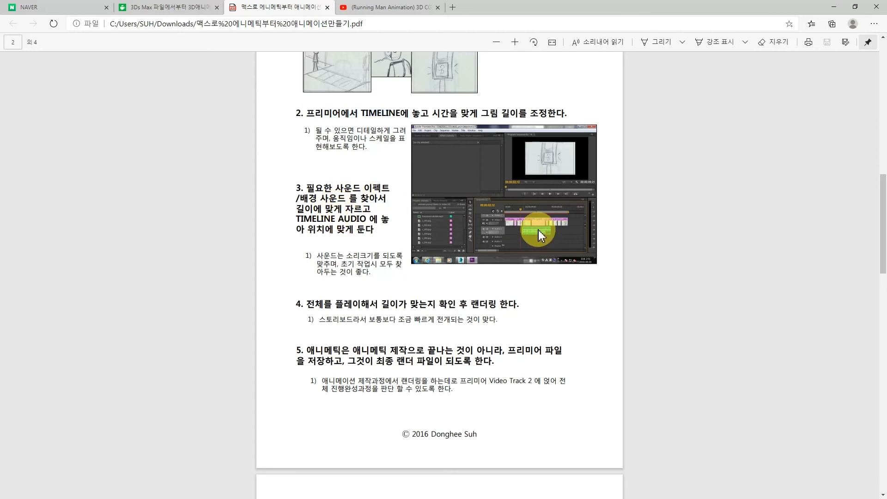
scroll(530, 235, "down", 2)
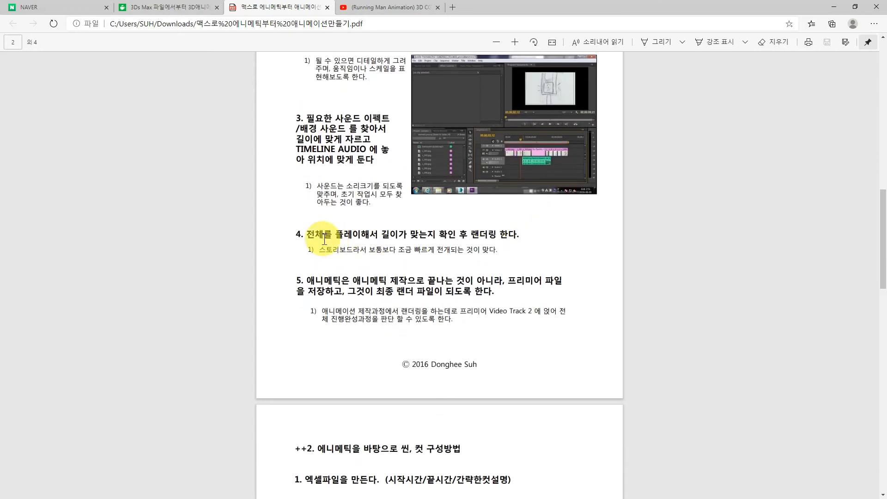
left_click_drag(316, 235, 422, 240)
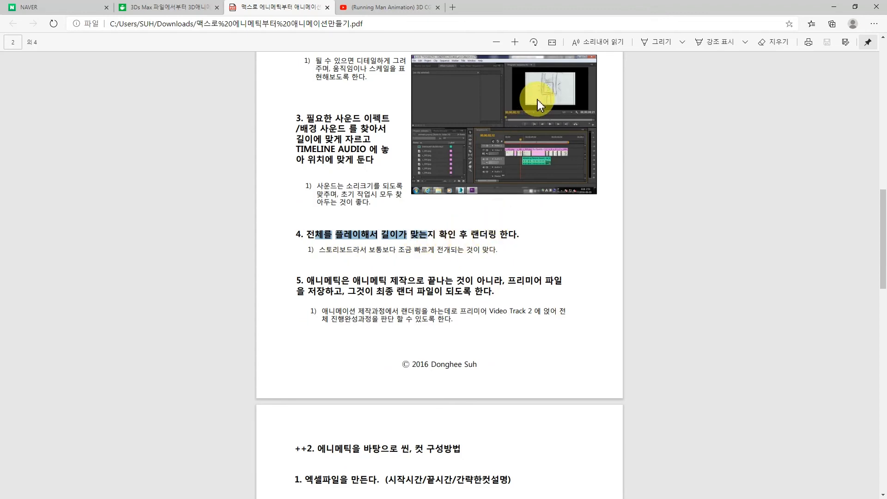
Step: Compare the storyboard sketches with the Premiere timeline screenshot and review the animatic rendering instructions on page 2
scroll(536, 121, "up", 5)
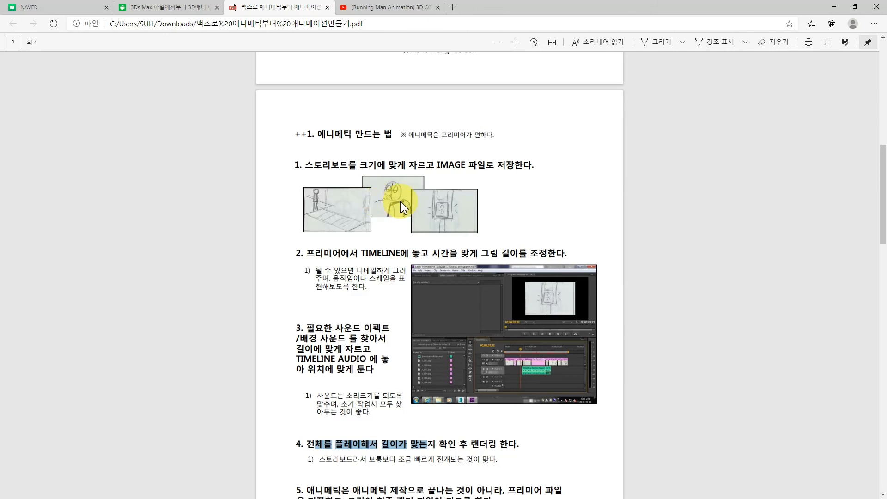
scroll(486, 231, "down", 3)
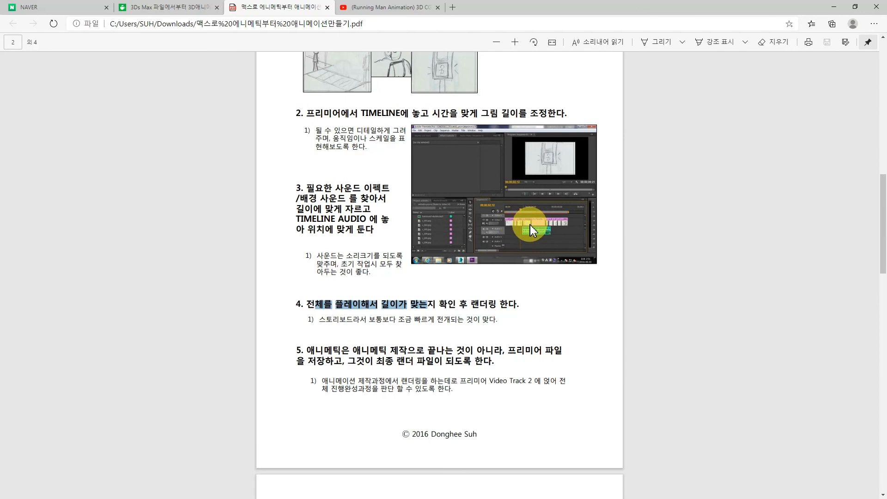
scroll(528, 231, "up", 2)
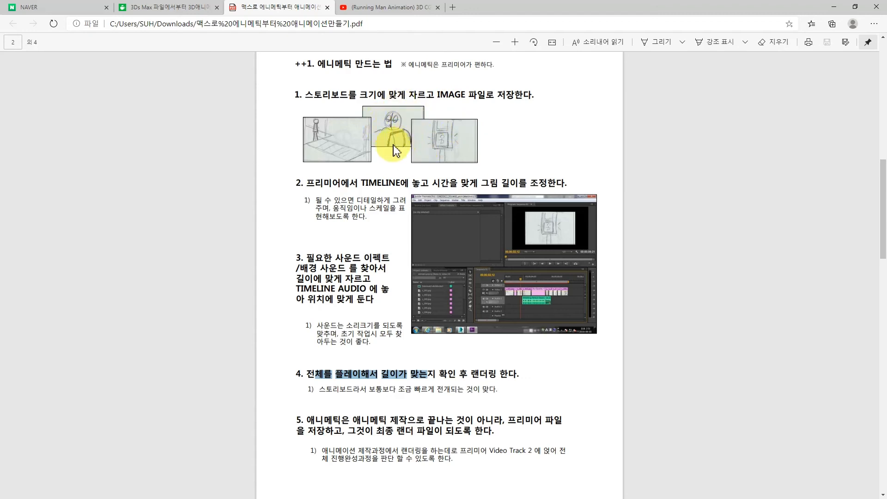
scroll(525, 296, "down", 3)
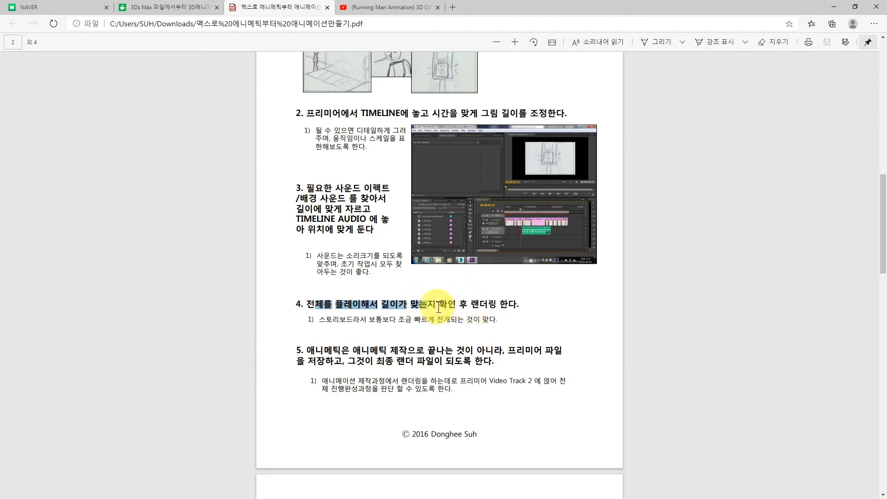
scroll(444, 307, "down", 6)
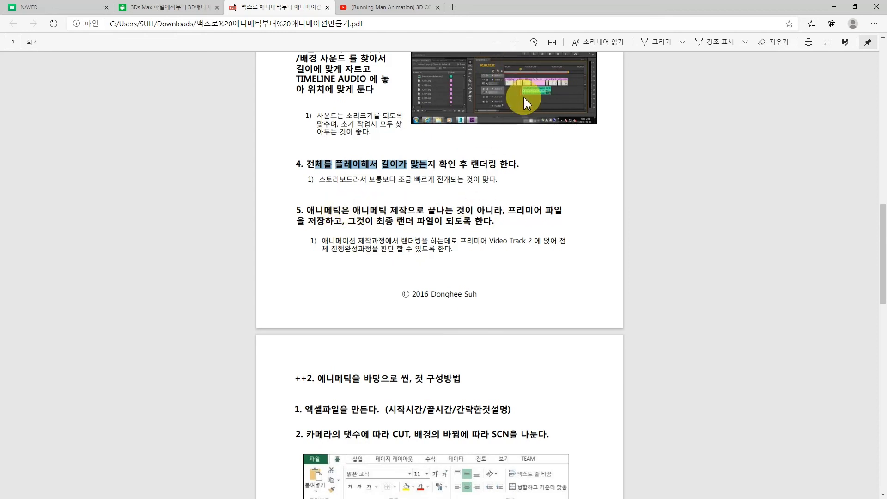
scroll(524, 98, "up", 6)
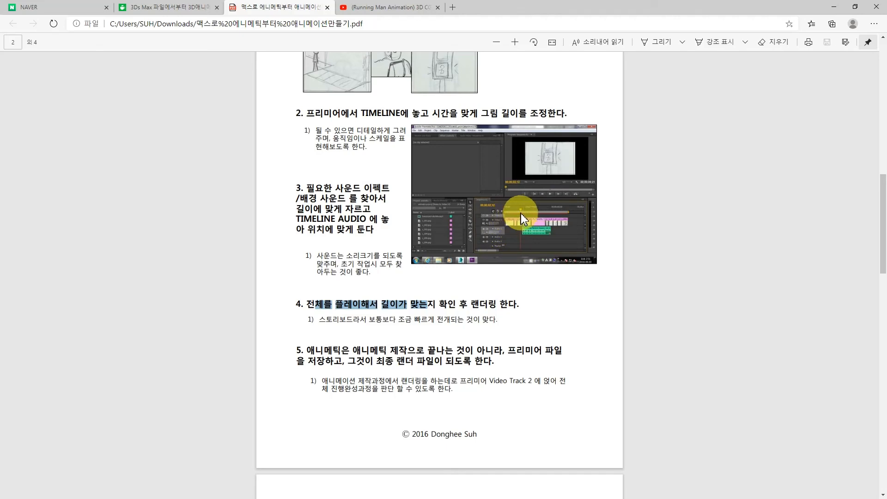
Step: Examine the page 3 section on organizing scenes and cuts, including the Excel cut table, frame calculation and MAX file naming
scroll(539, 214, "down", 15)
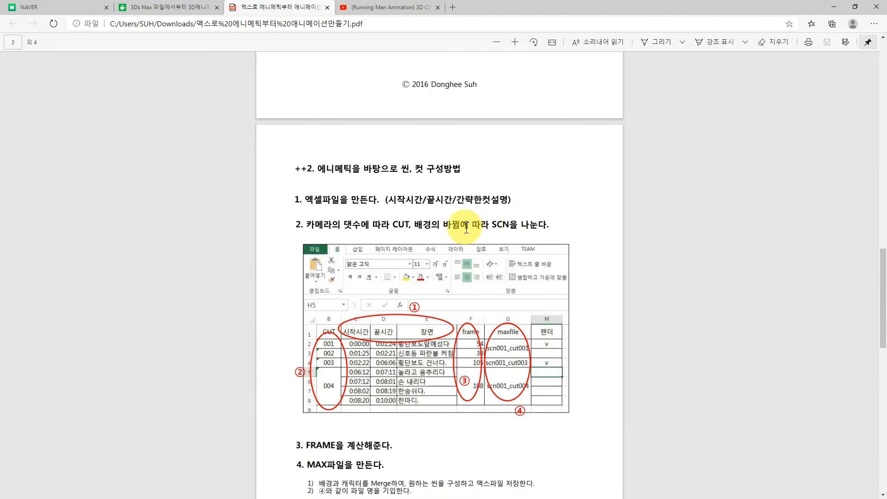
scroll(466, 228, "down", 3)
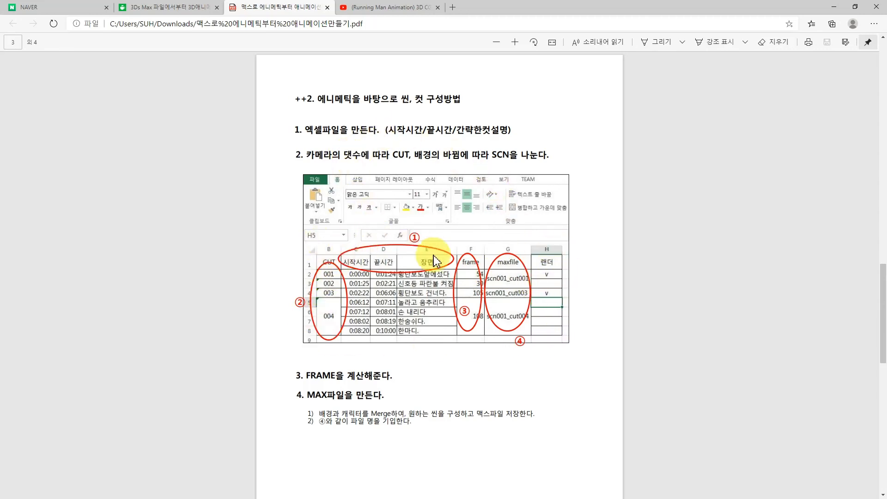
scroll(510, 255, "down", 2)
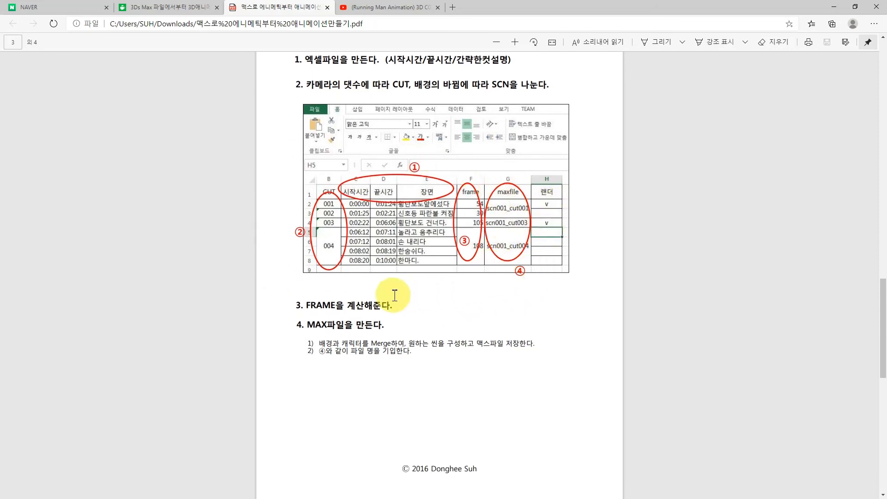
scroll(462, 279, "down", 4)
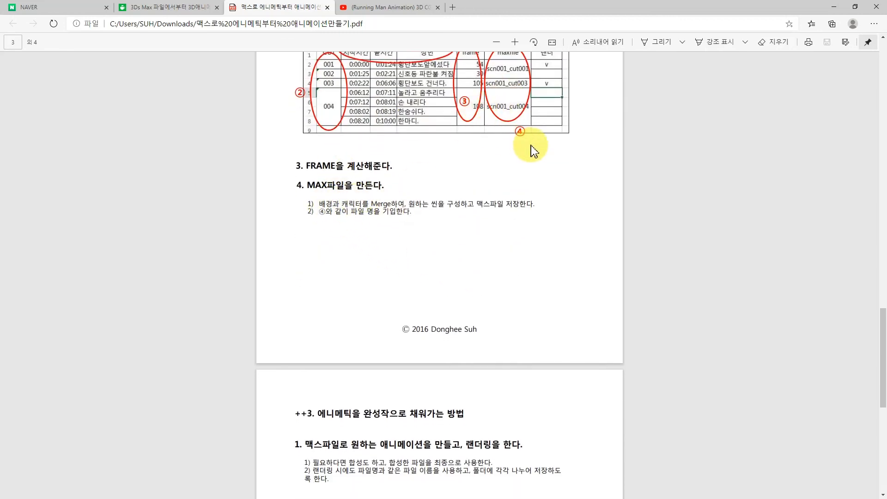
scroll(531, 145, "up", 2)
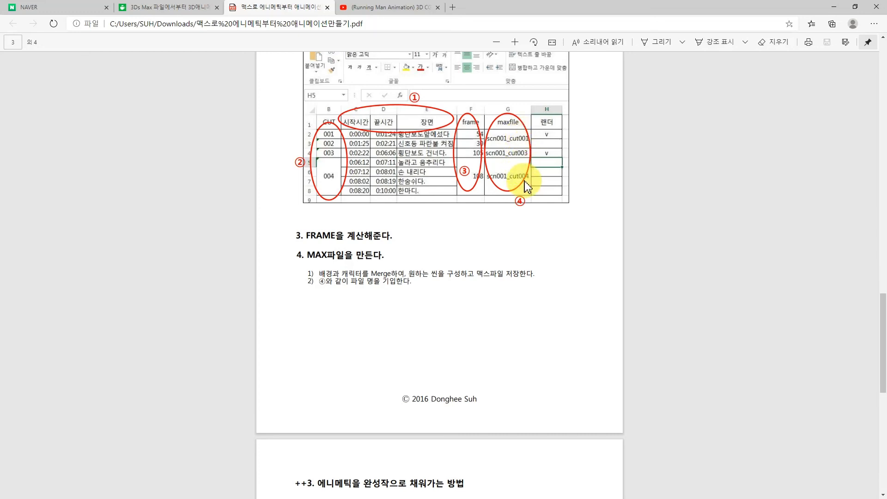
Step: Read the page 4 section on turning the animatic into the finished work, comparing it with the page 2 storyboard and Premiere timeline instructions
scroll(525, 182, "down", 3)
scroll(525, 181, "down", 4)
scroll(525, 182, "down", 2)
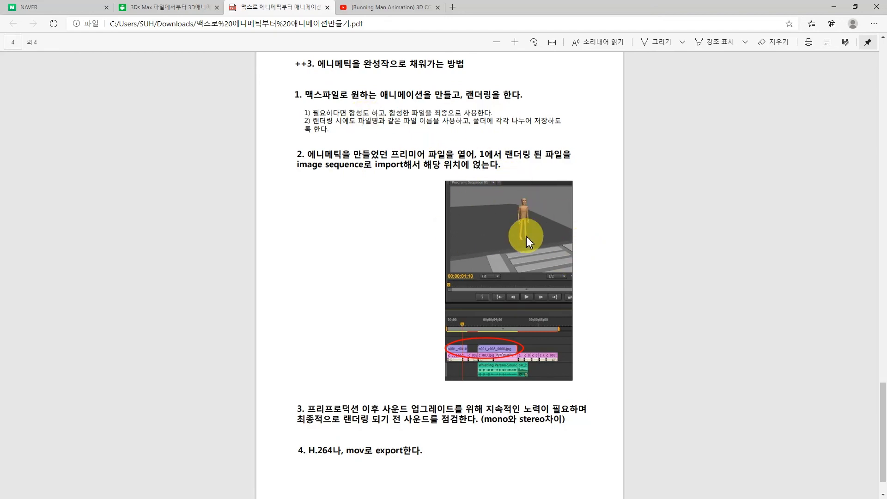
scroll(527, 216, "up", 20)
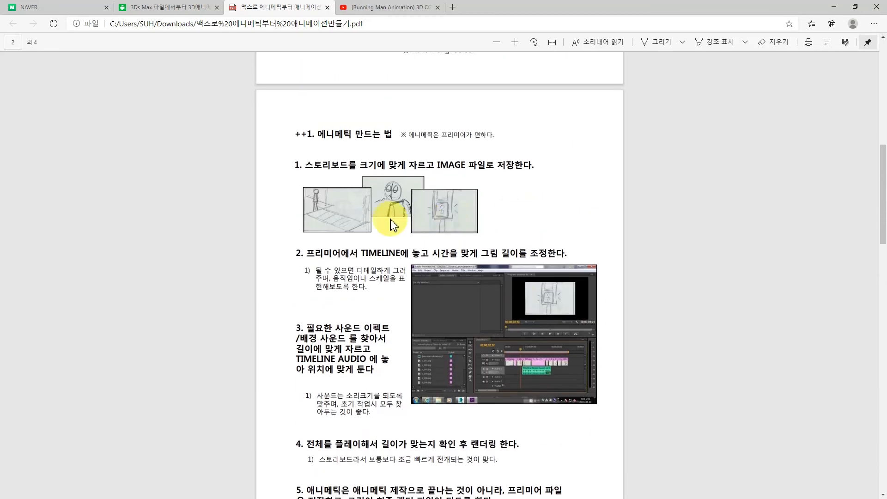
scroll(341, 206, "down", 20)
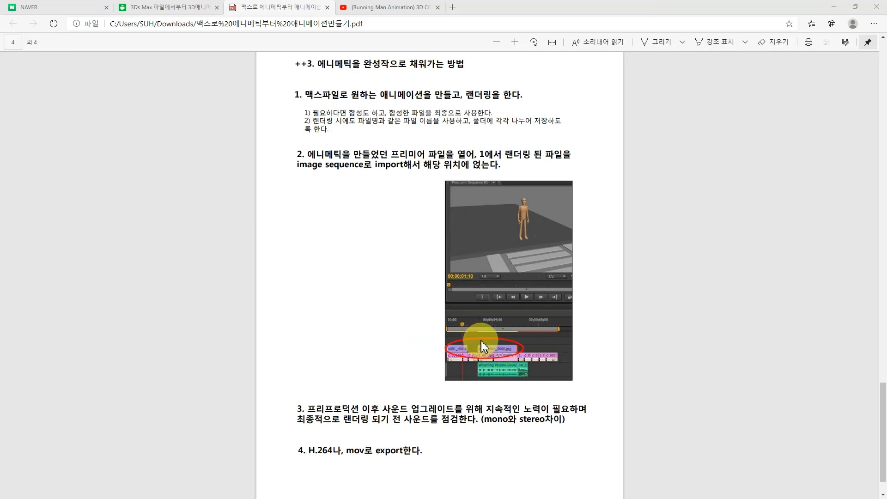
Step: Read the final page 4 instructions, highlighting item 3 on upgrading and checking sound and item 4 on exporting, then clear the selection
scroll(503, 349, "down", 1)
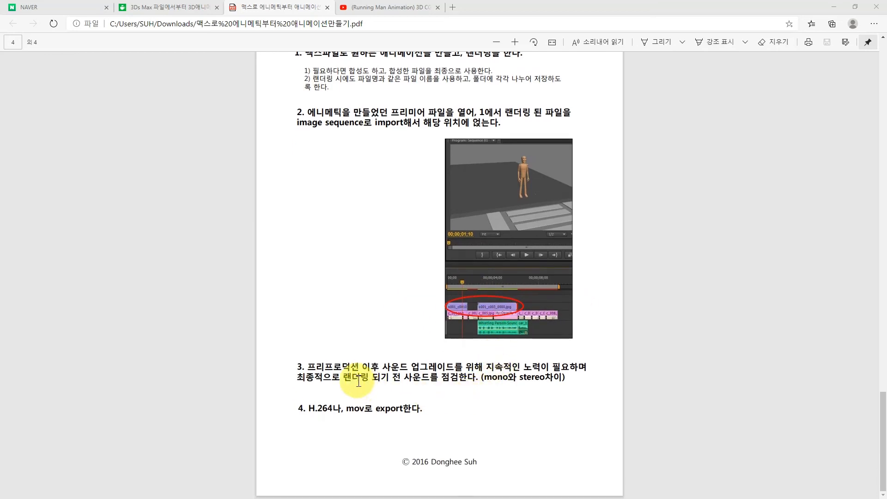
left_click_drag(308, 367, 492, 368)
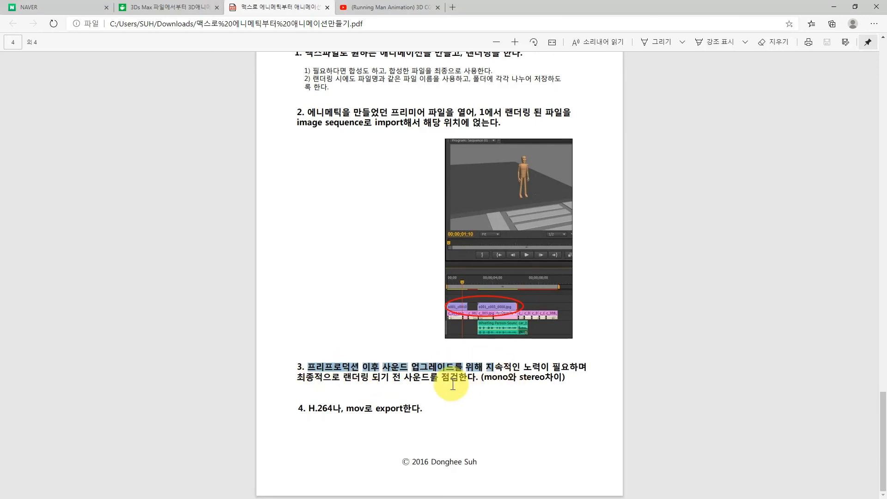
left_click_drag(362, 380, 297, 368)
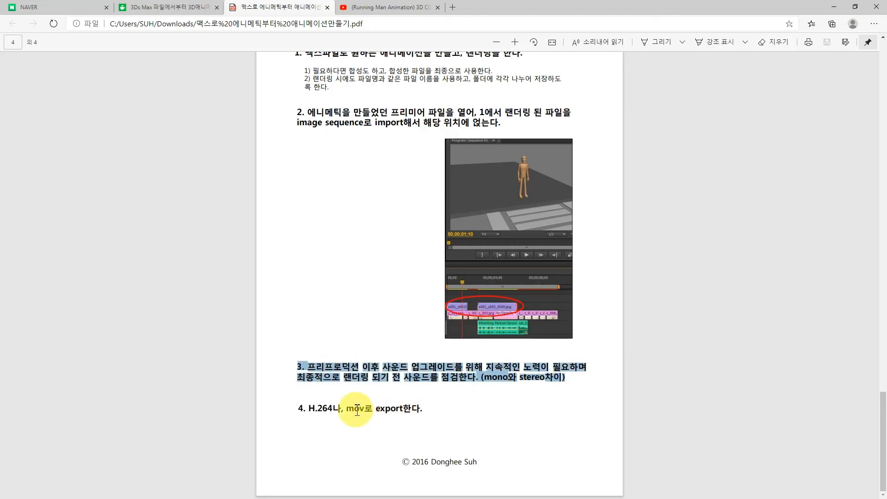
left_click_drag(347, 410, 407, 409)
left_click(430, 410)
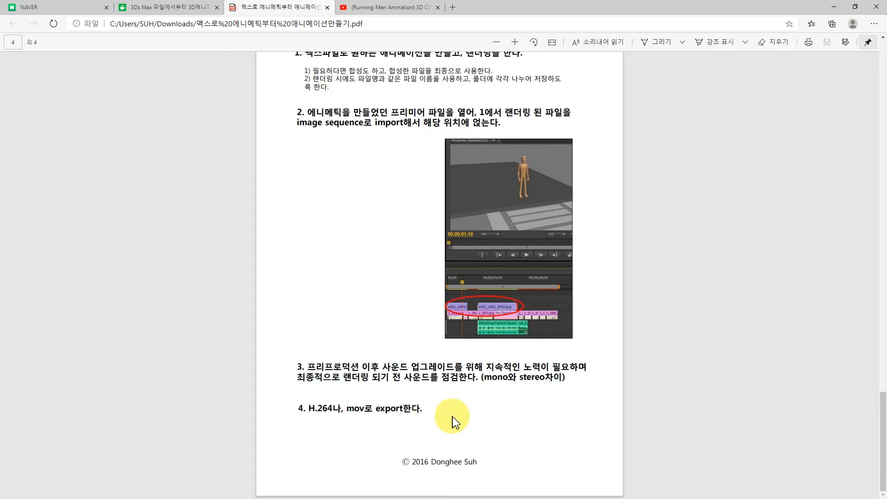
Step: Look back through the PDF sections from the page 4 export instructions to the "Animation Project Flow" title page
scroll(453, 416, "up", 3)
scroll(453, 416, "down", 3)
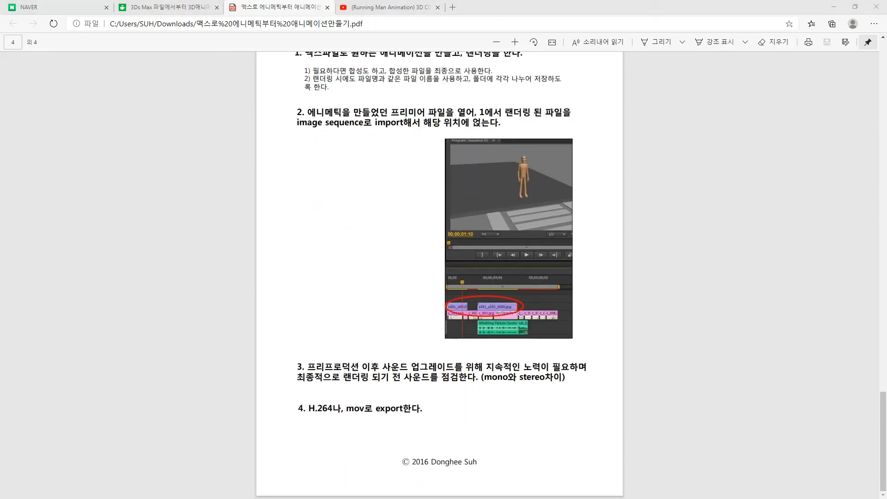
scroll(525, 285, "up", 10)
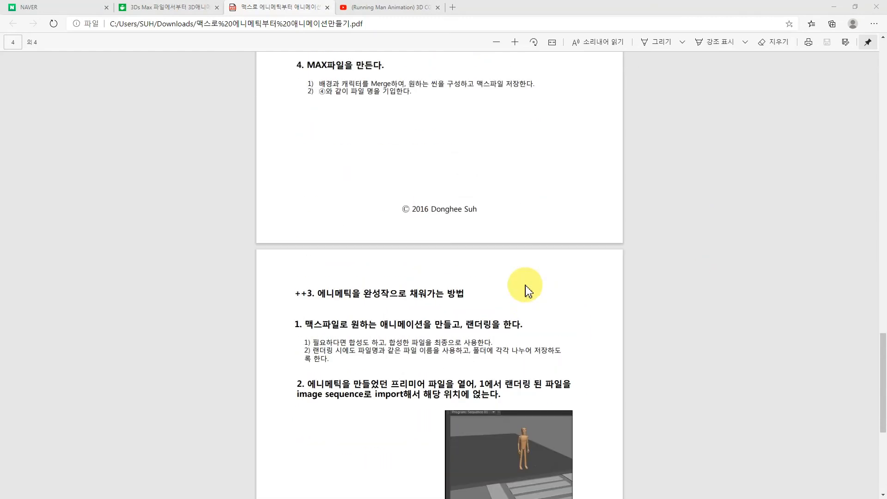
scroll(526, 285, "up", 15)
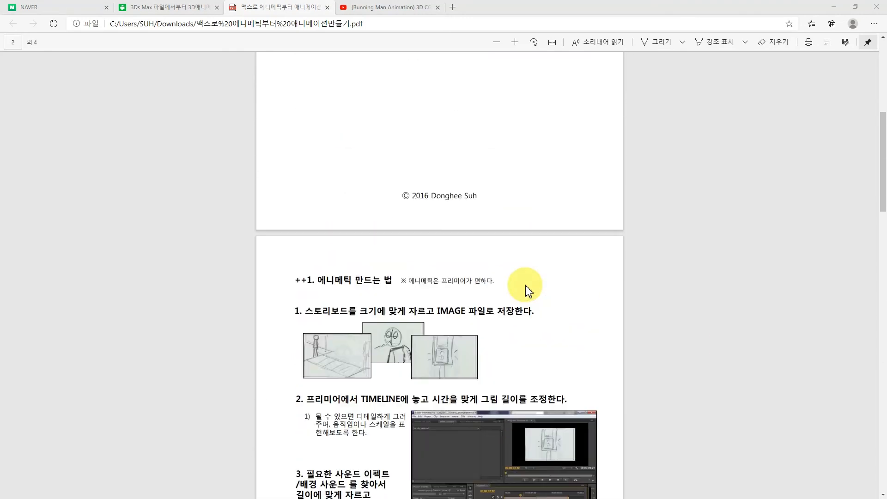
scroll(525, 285, "up", 4)
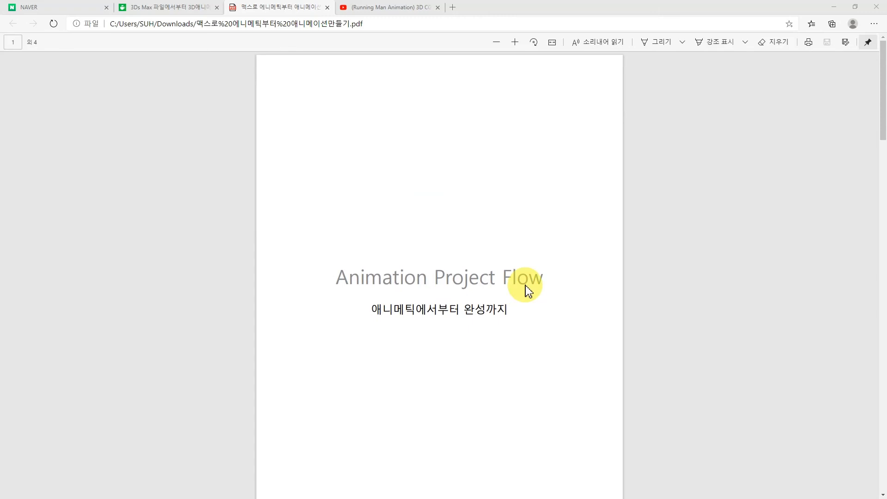
Step: Close the animatic PDF and the YouTube storyboard comparison video, and return to the NAVER home page
left_click(328, 7)
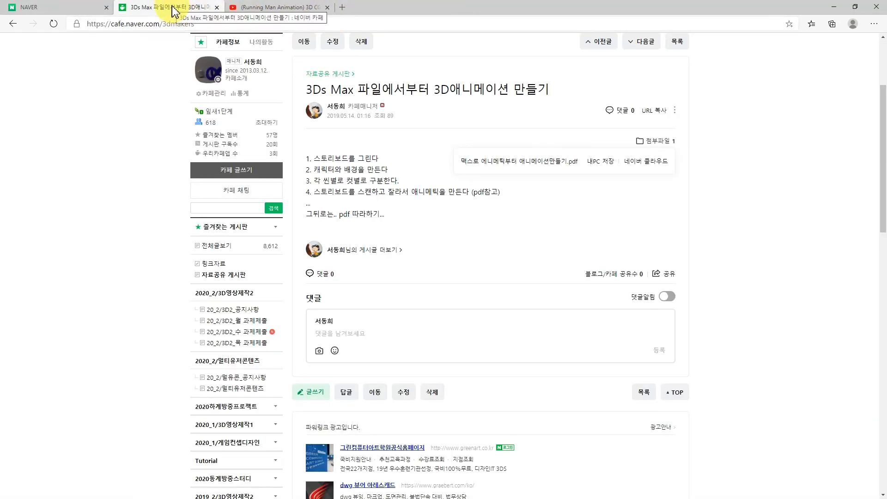
left_click(294, 8)
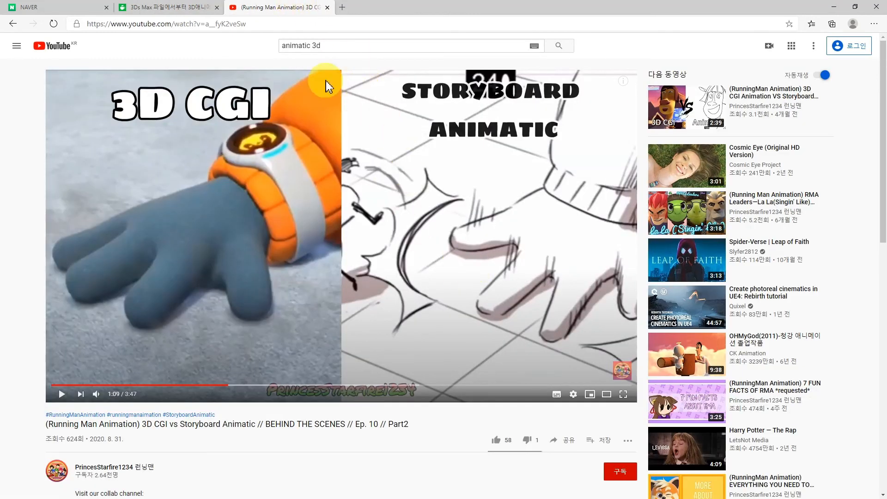
left_click(327, 8)
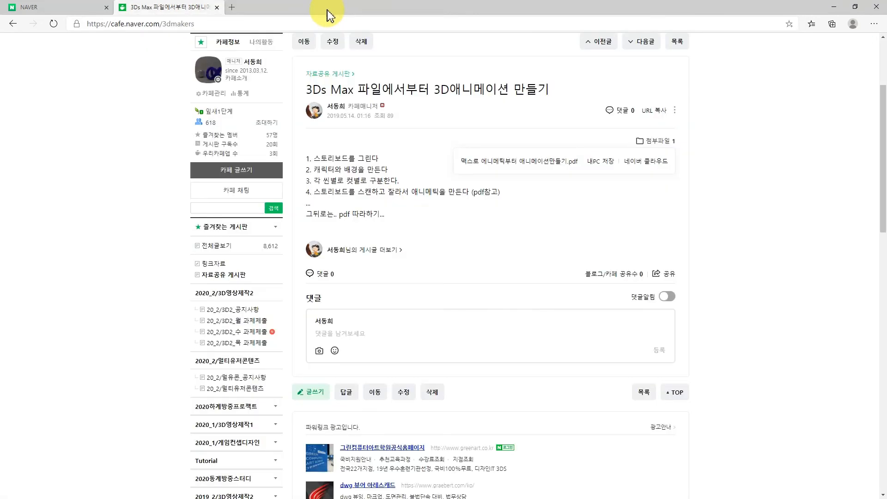
left_click(31, 6)
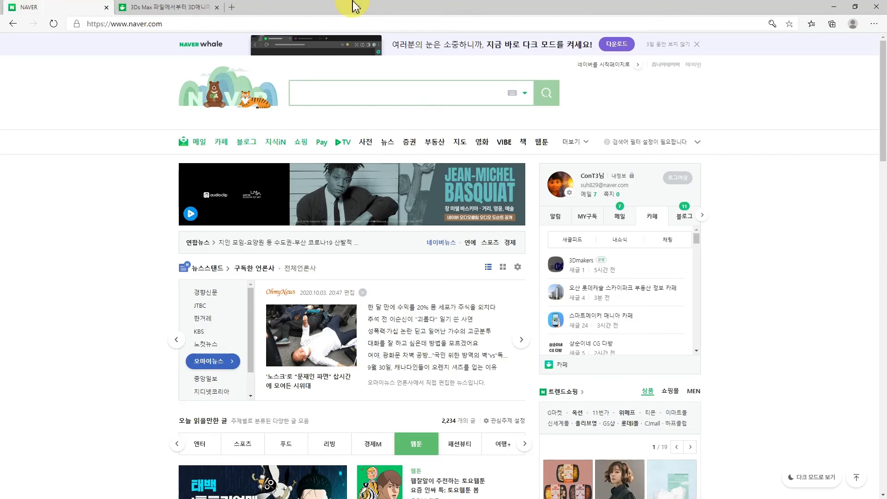
Step: Switch to After Effects and place the playhead at the first frame of the robot composition
left_click(833, 8)
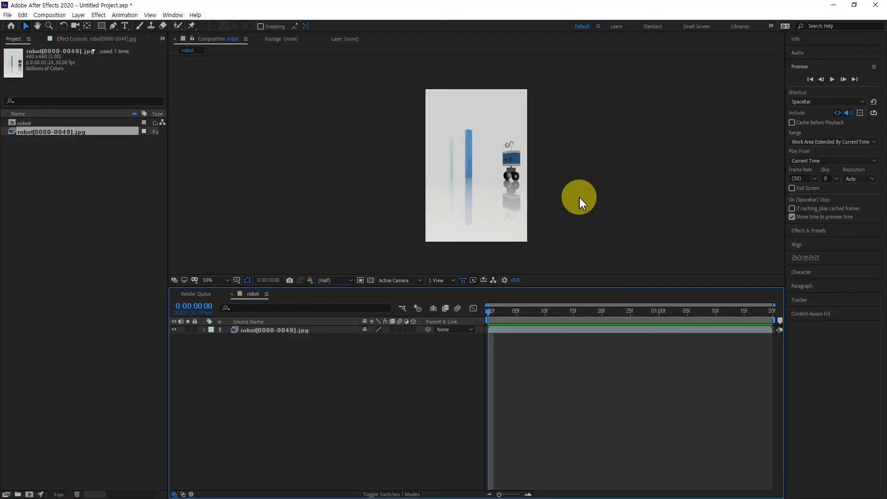
mouse_move(493, 314)
left_mouse_down()
mouse_move(604, 317)
mouse_move(487, 314)
left_mouse_up()
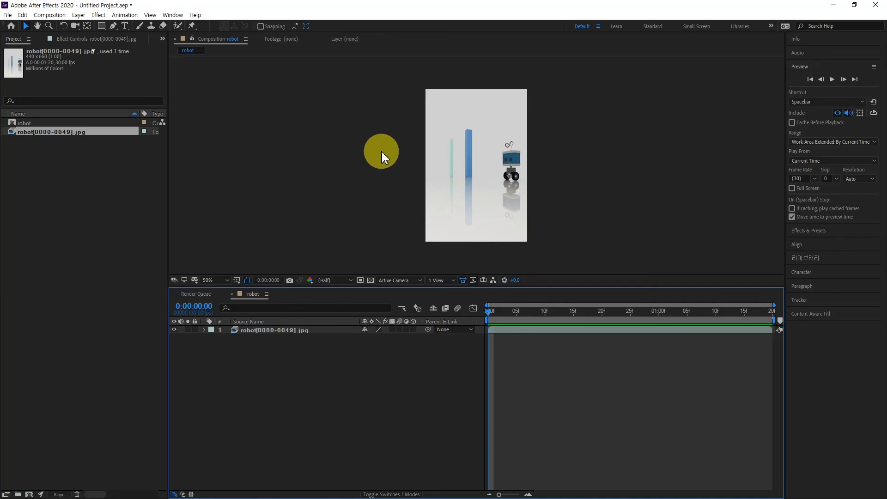
left_click(516, 180)
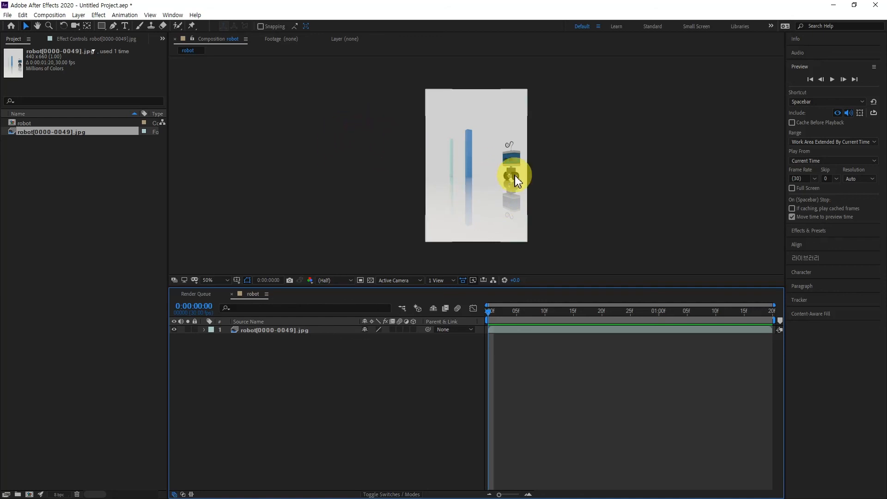